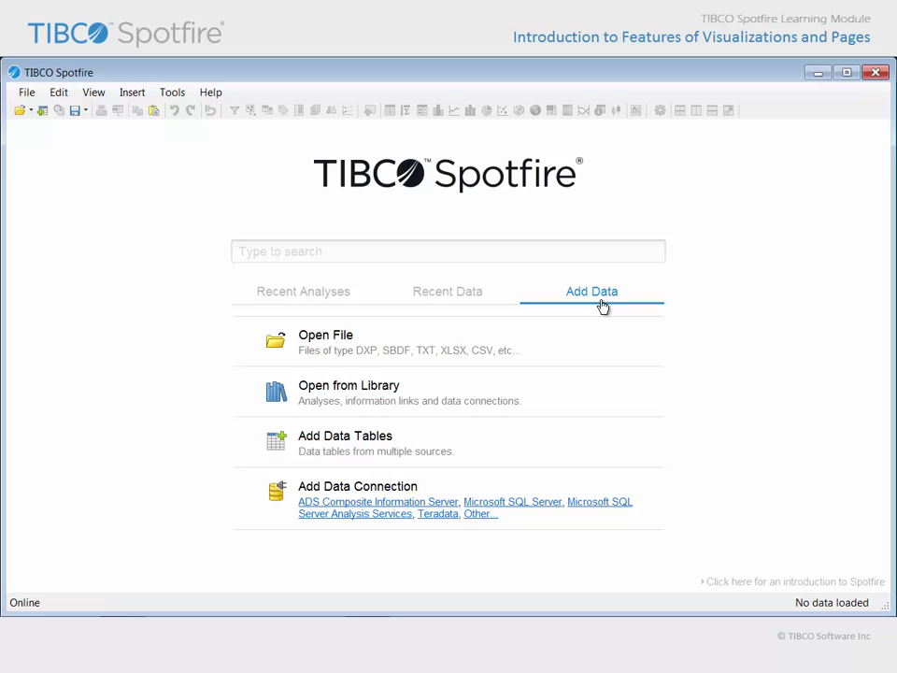
# Load SS-MegaMart.xls through Add Data, accepting the default Excel import settings.
pyautogui.click(326, 341)
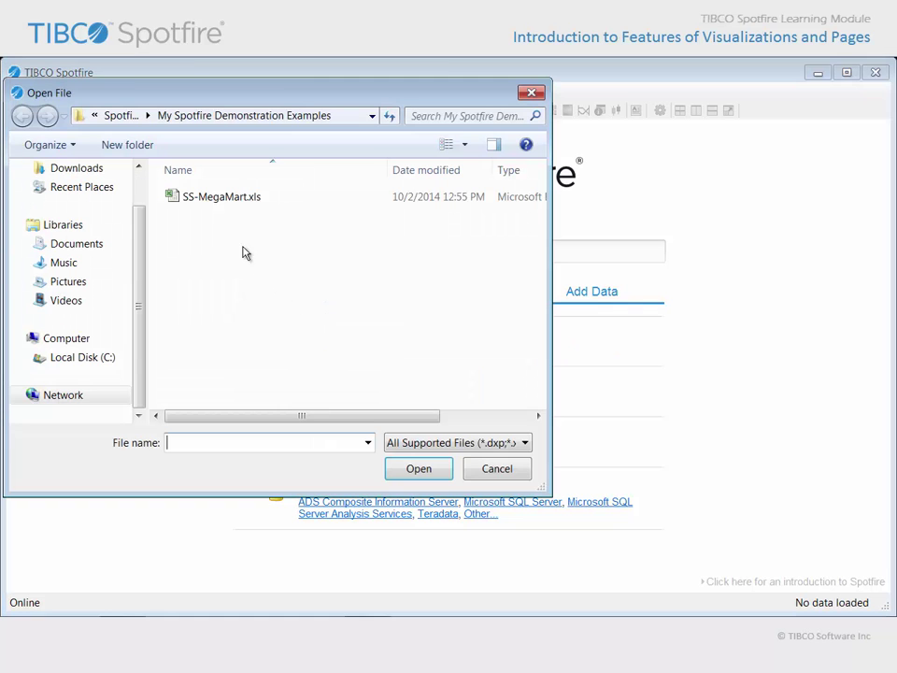
pyautogui.click(214, 199)
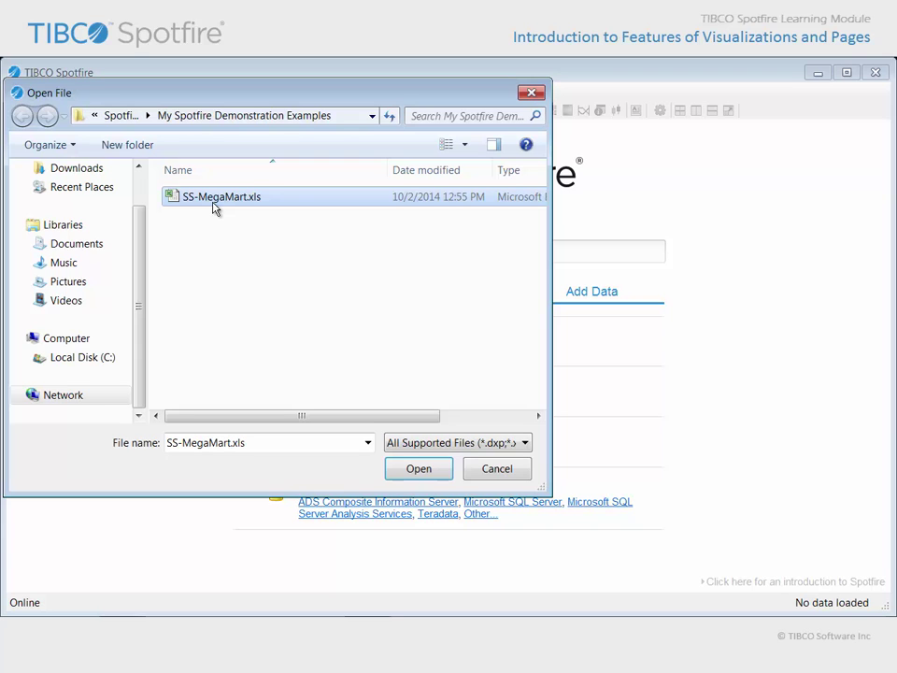
pyautogui.click(419, 468)
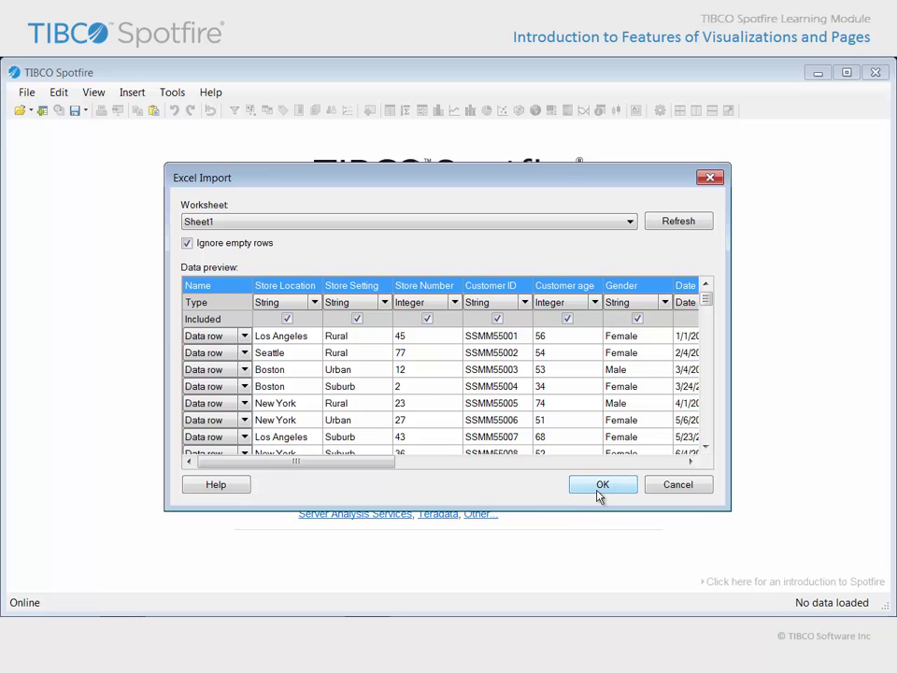
pyautogui.click(601, 493)
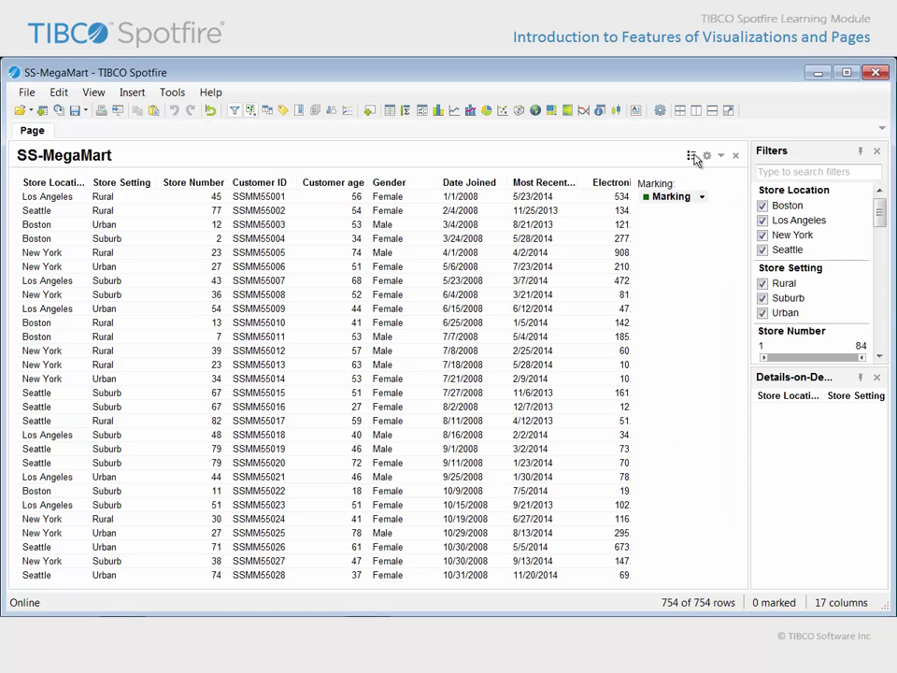
# Close the Marking and Details panels, switch the bar chart to a Table, and enlarge the filters.
pyautogui.click(692, 155)
pyautogui.click(877, 377)
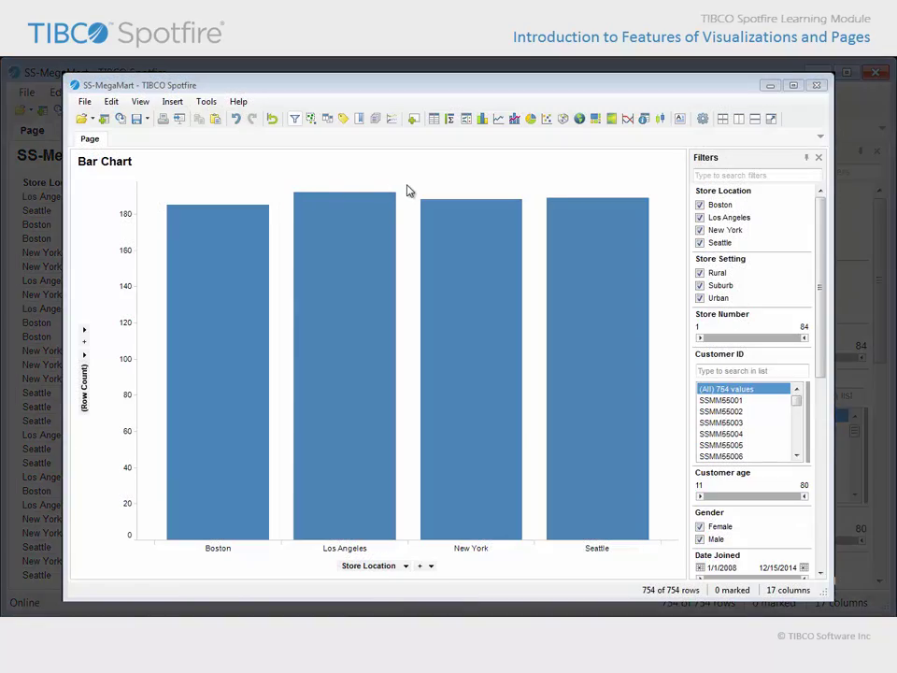
pyautogui.rightClick(406, 190)
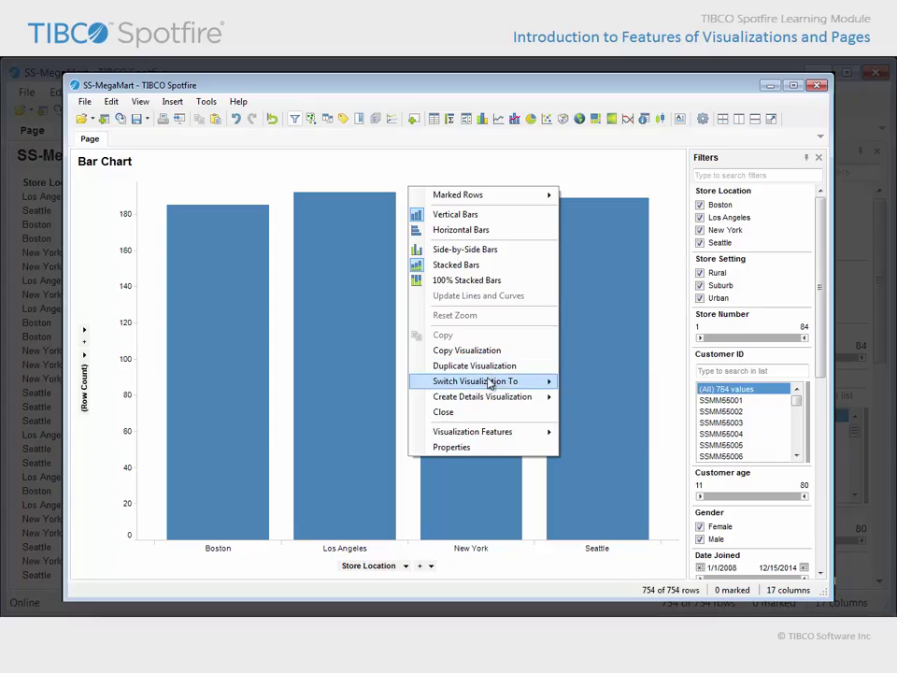
pyautogui.moveTo(477, 382)
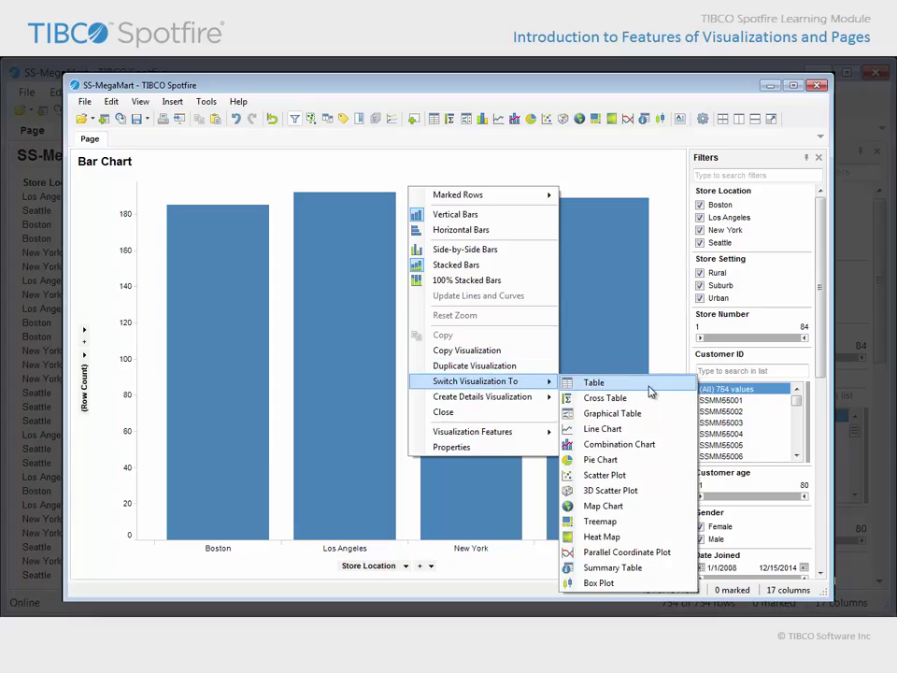
pyautogui.click(651, 391)
pyautogui.moveTo(406, 578); pyautogui.dragTo(696, 571)
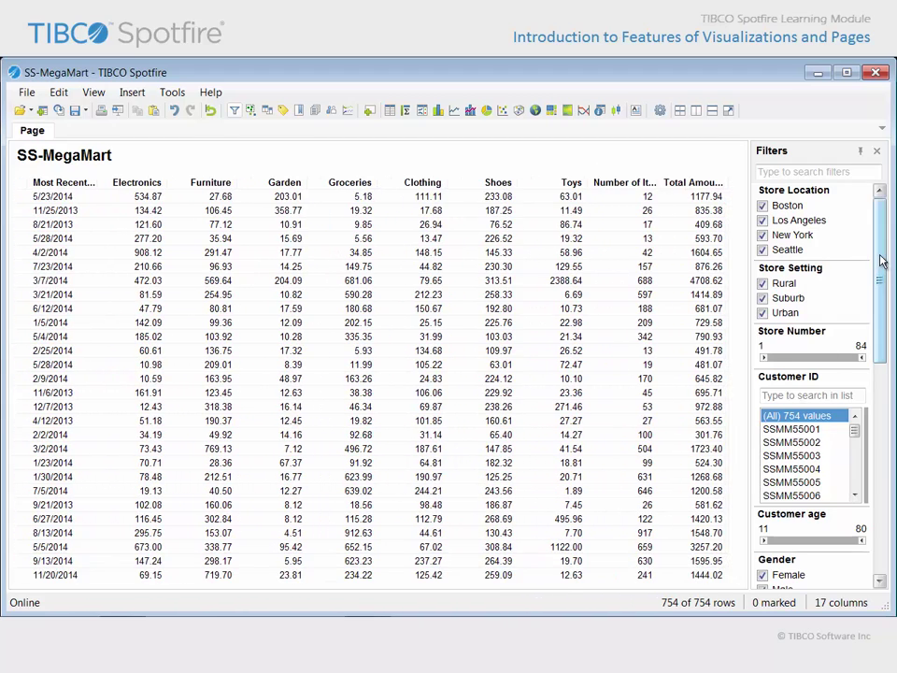
pyautogui.moveTo(881, 261); pyautogui.dragTo(888, 495)
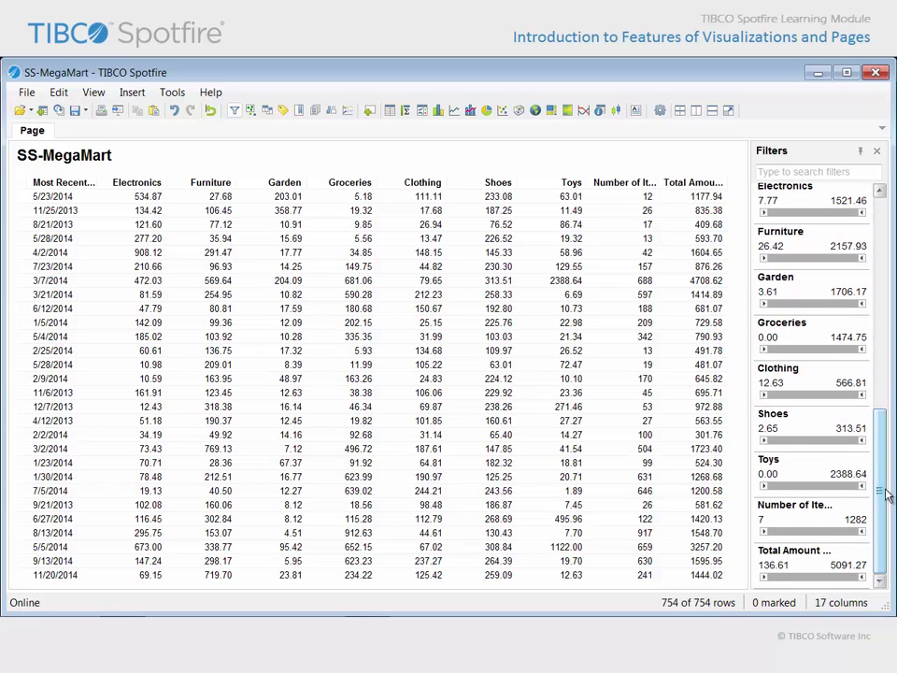
# Rename the first page to 'Data Table'.
pyautogui.rightClick(39, 130)
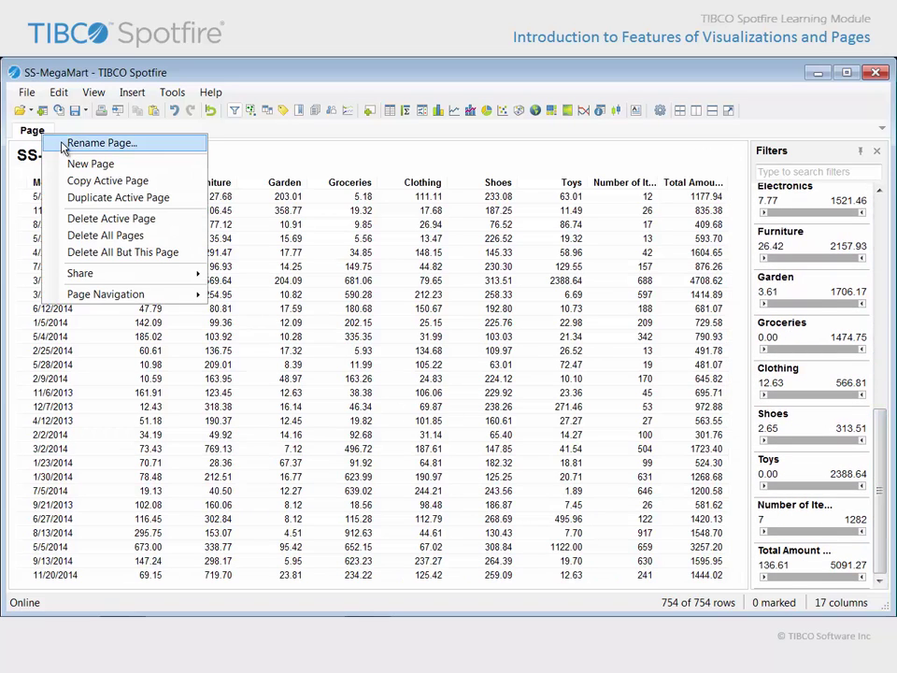
pyautogui.click(145, 145)
pyautogui.write('Data Table')
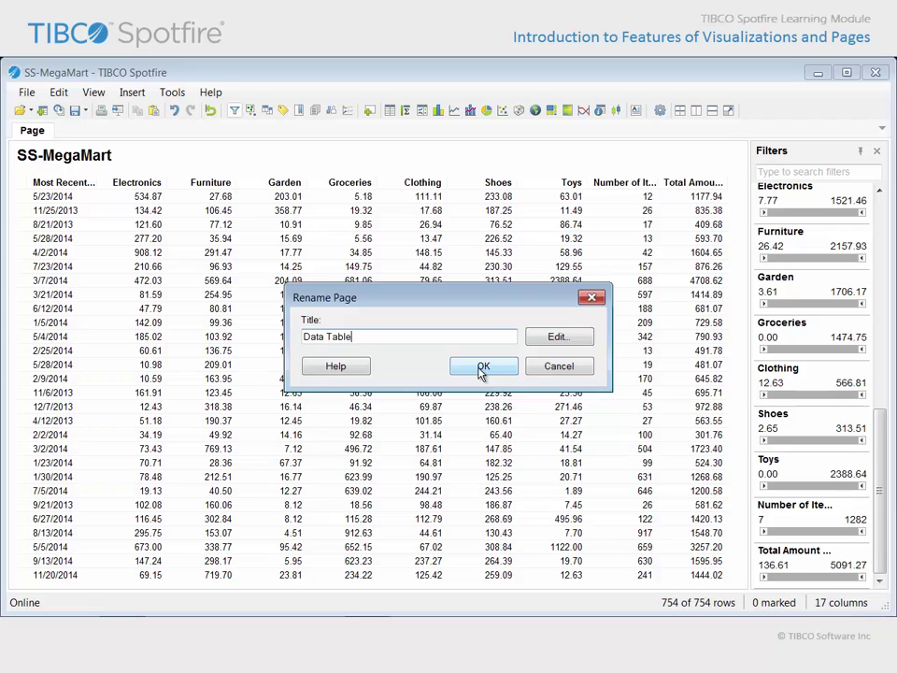
pyautogui.click(458, 366)
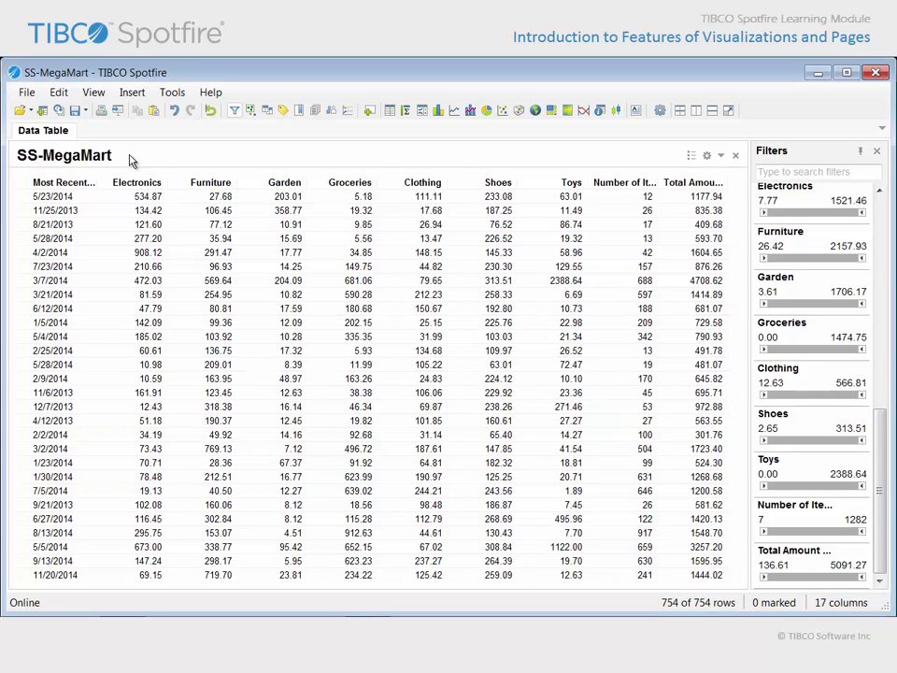
# Add a new blank page beside the Data Table page.
pyautogui.click(131, 93)
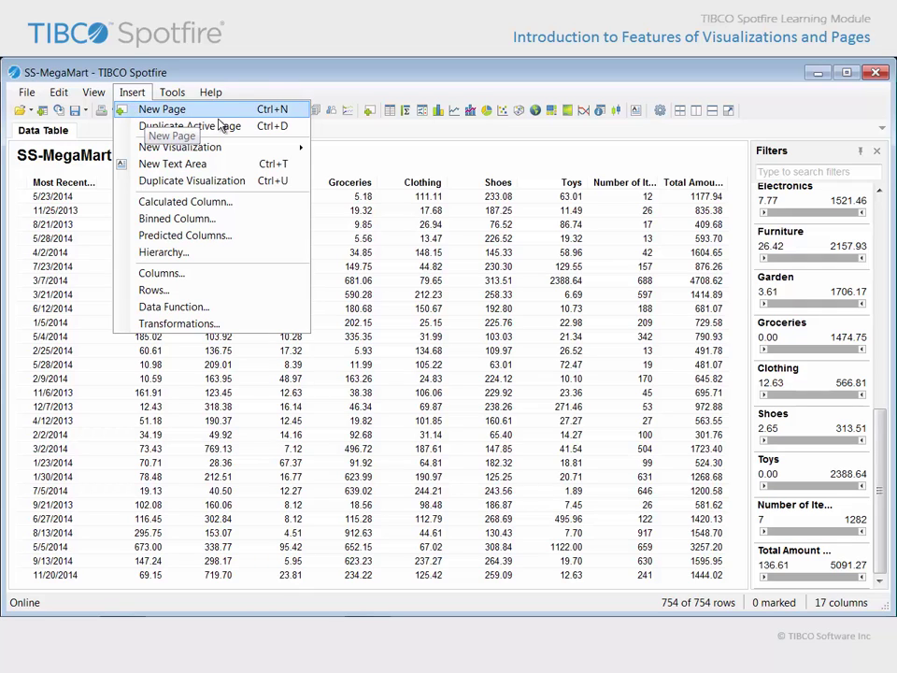
pyautogui.click(370, 112)
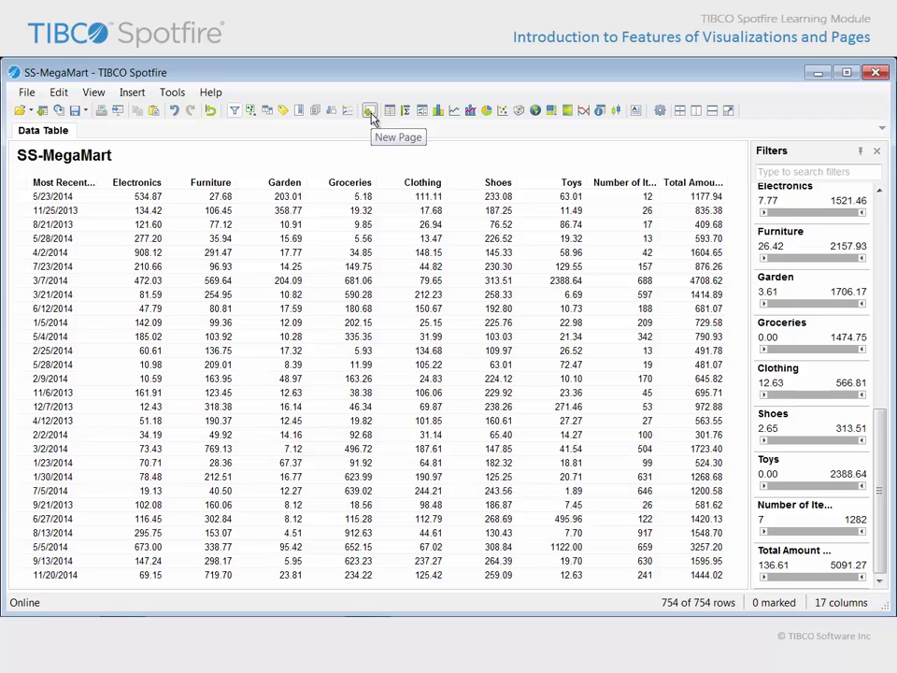
pyautogui.click(370, 112)
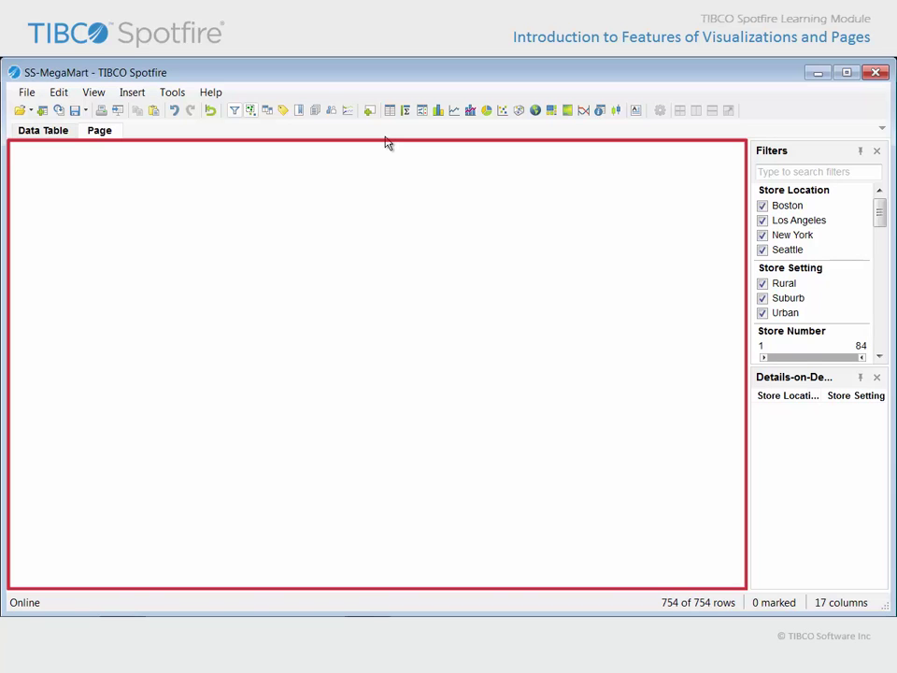
pyautogui.click(138, 101)
pyautogui.moveTo(180, 147)
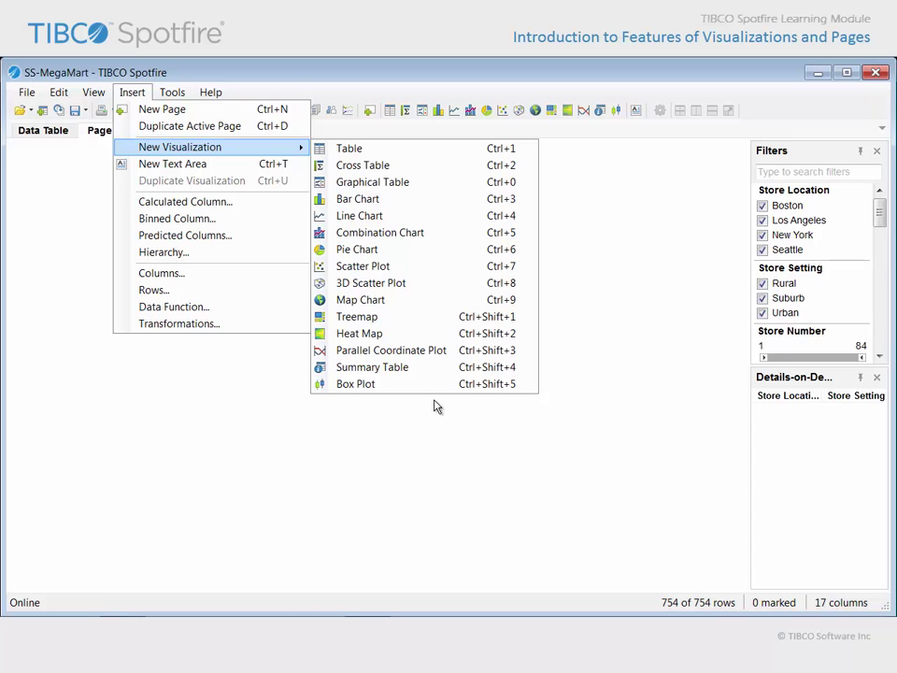
# Insert a scatter plot with Clothing on the X-axis and Shoes on the Y-axis, widening its legend.
pyautogui.click(435, 407)
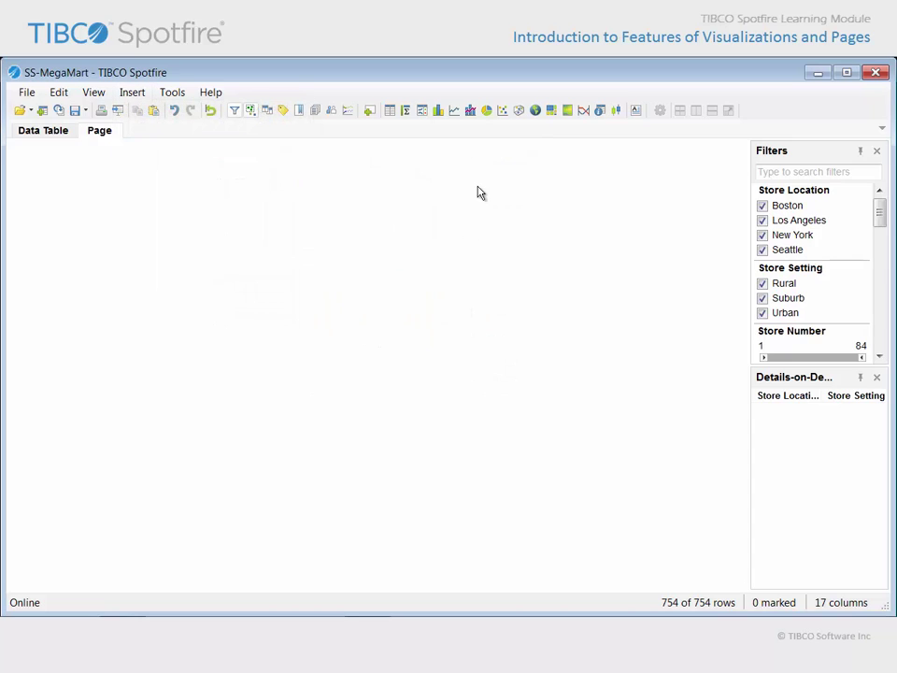
pyautogui.click(502, 112)
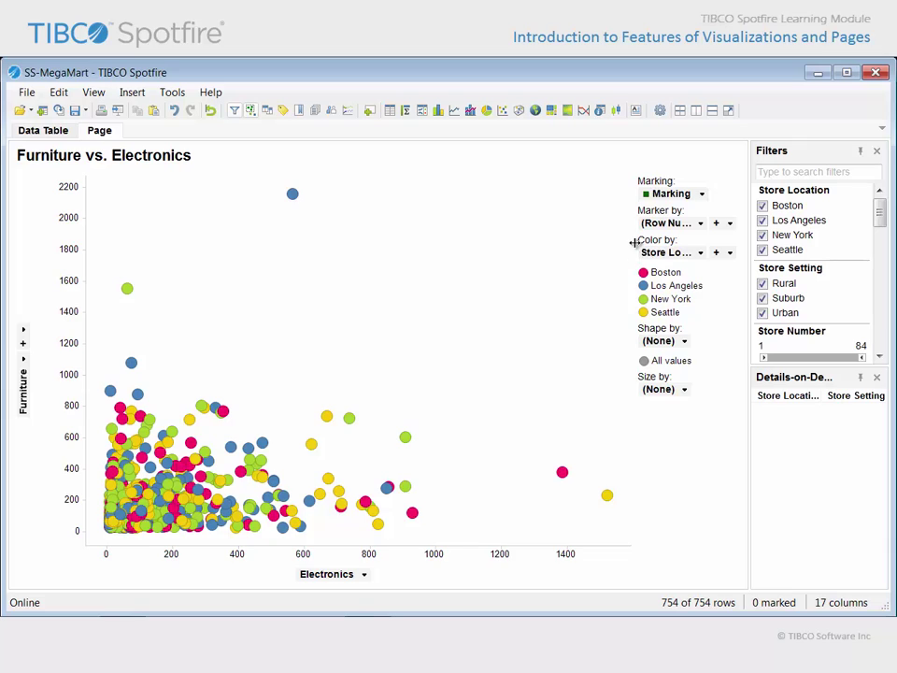
pyautogui.moveTo(633, 297); pyautogui.dragTo(617, 257)
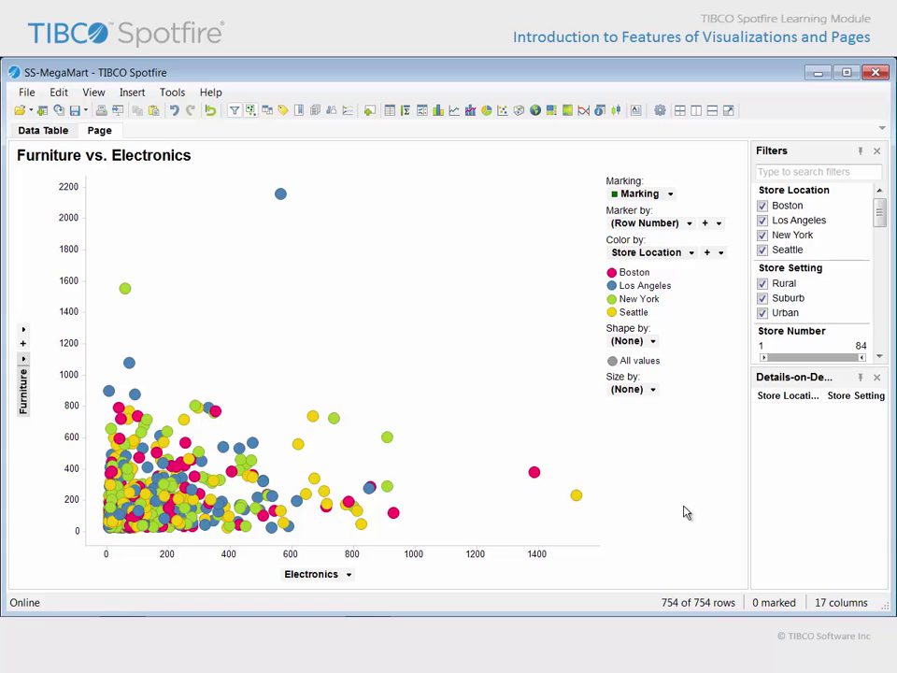
pyautogui.click(350, 575)
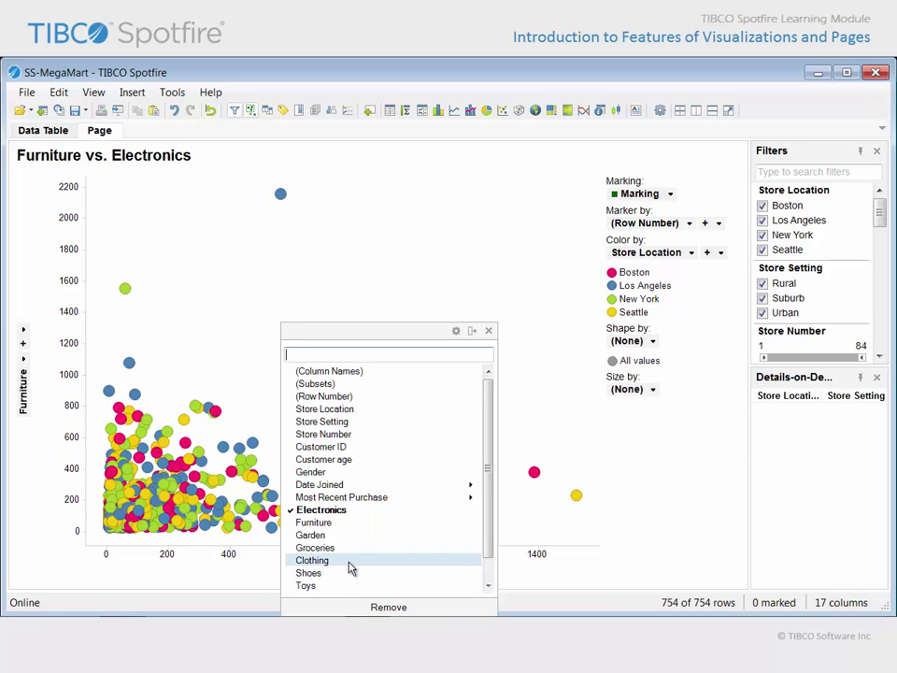
pyautogui.click(350, 564)
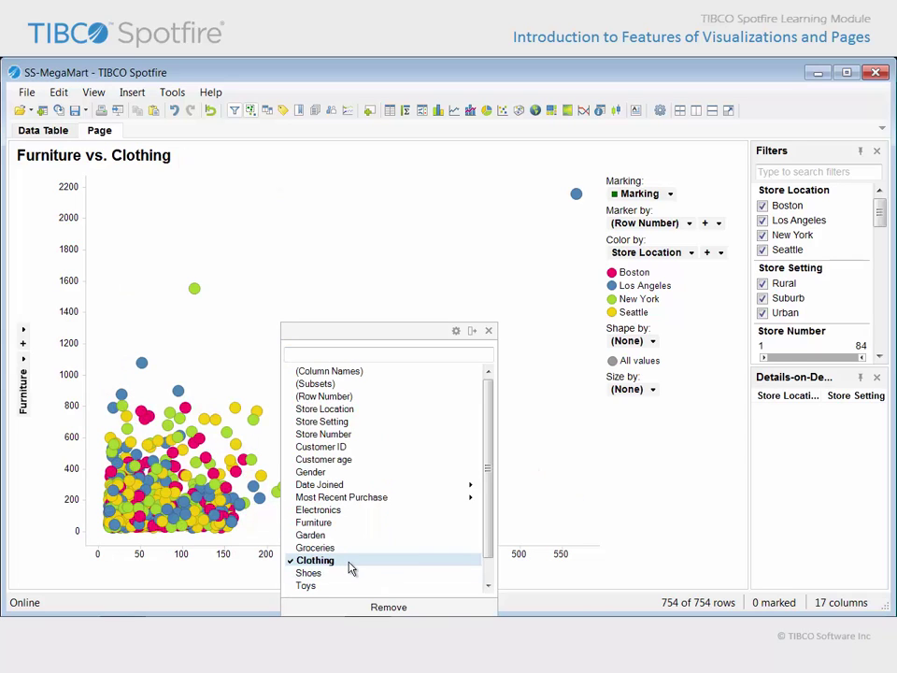
pyautogui.click(24, 365)
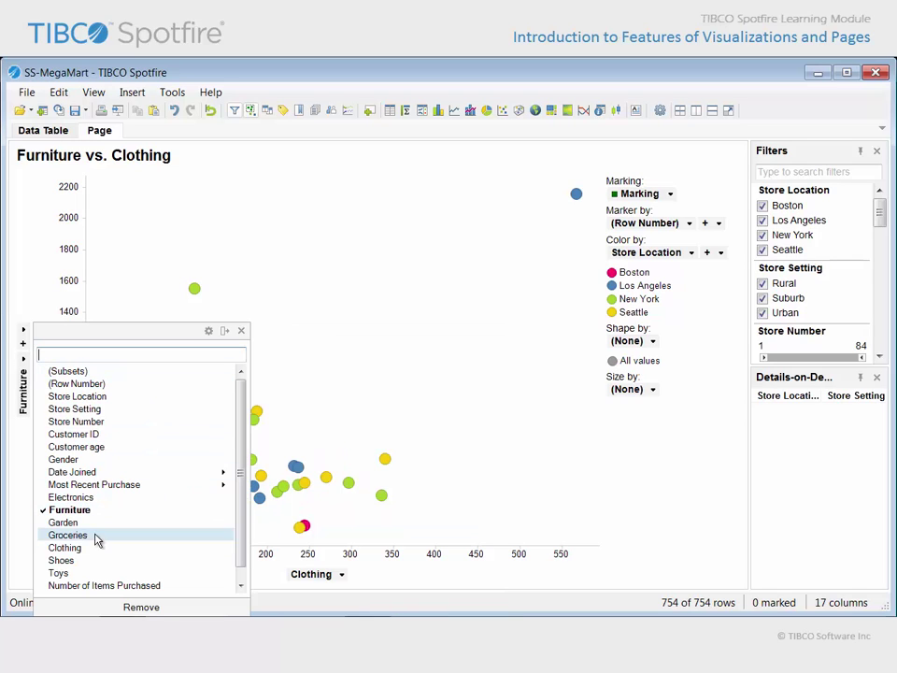
pyautogui.click(61, 560)
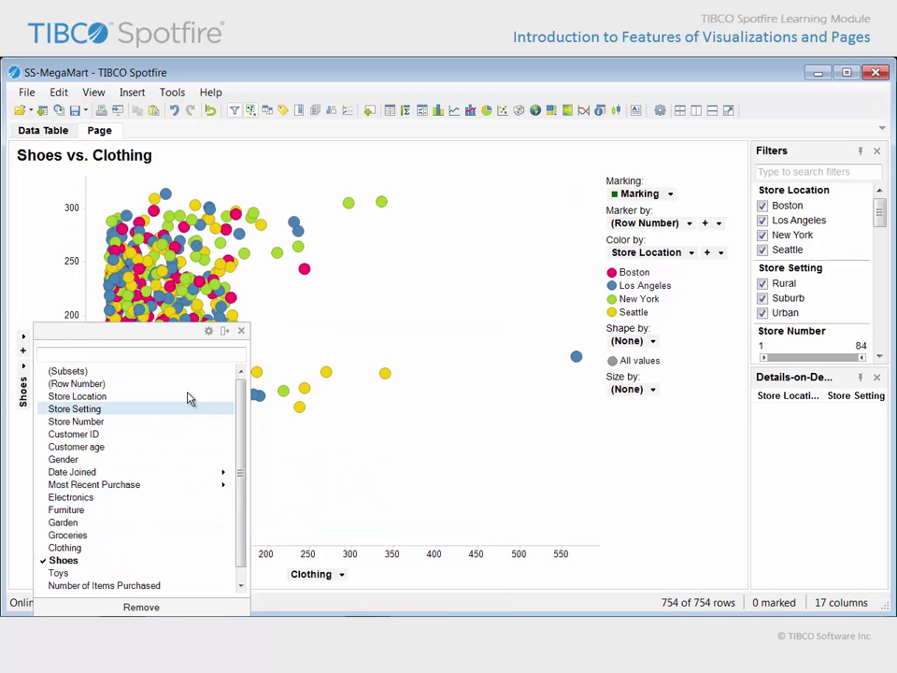
pyautogui.click(241, 331)
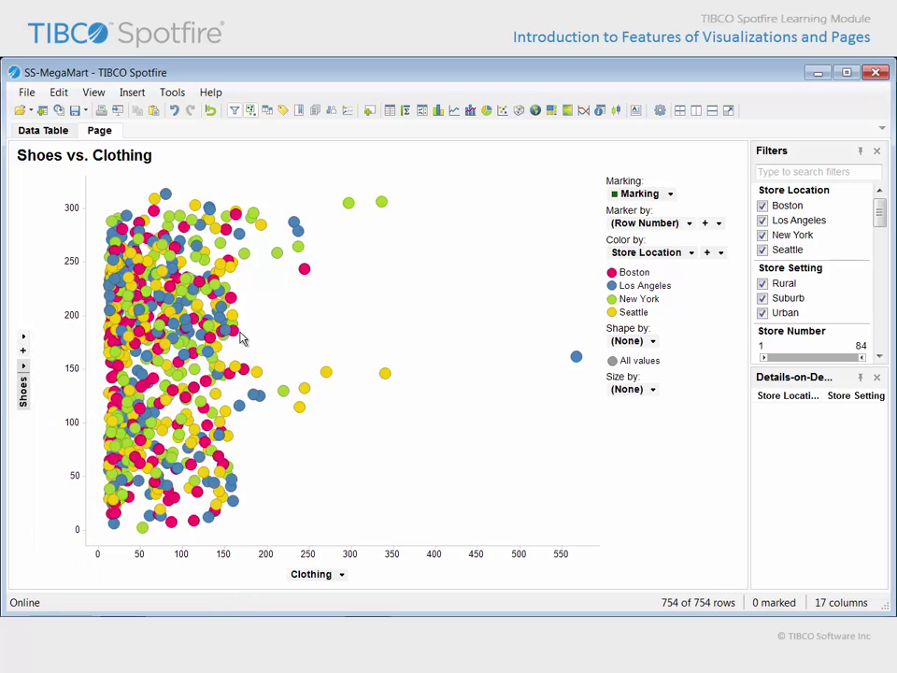
# In the scatter plot legend, set Color by to Gender and Shape by to Store Setting.
pyautogui.click(692, 253)
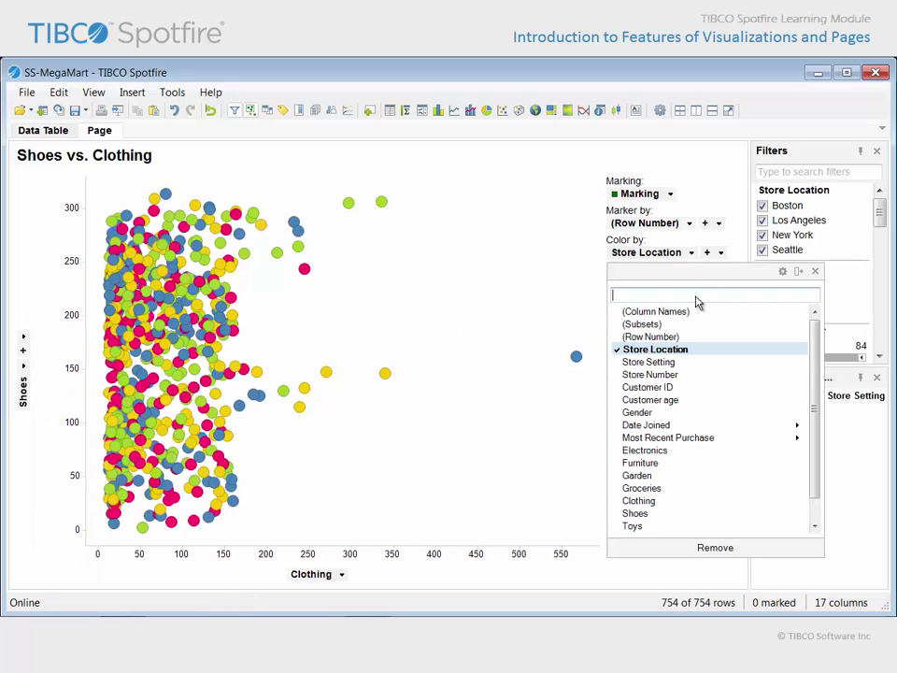
pyautogui.click(701, 417)
pyautogui.click(815, 271)
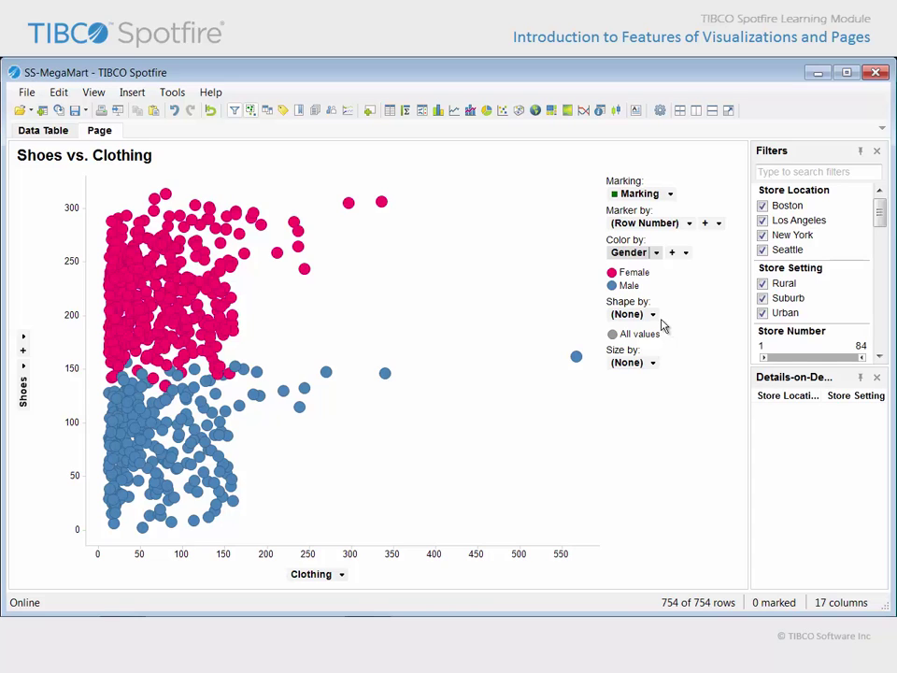
pyautogui.click(652, 314)
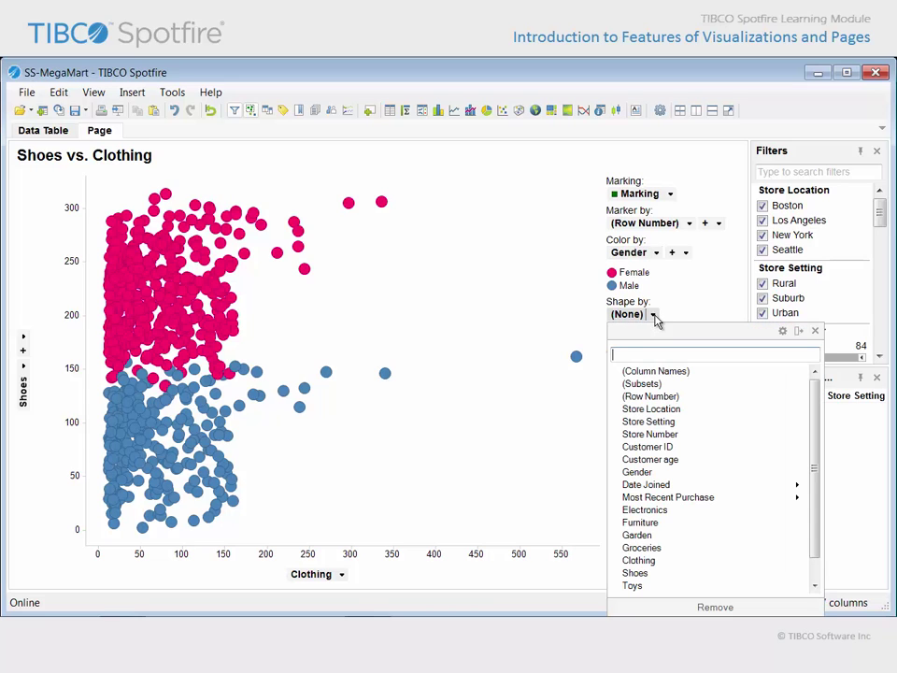
pyautogui.click(679, 426)
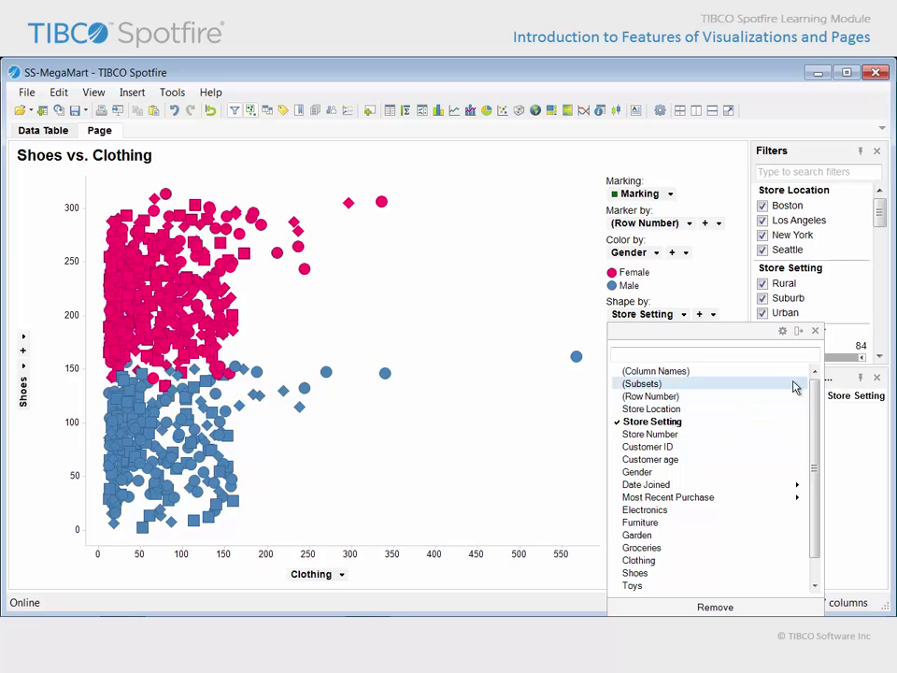
pyautogui.click(814, 331)
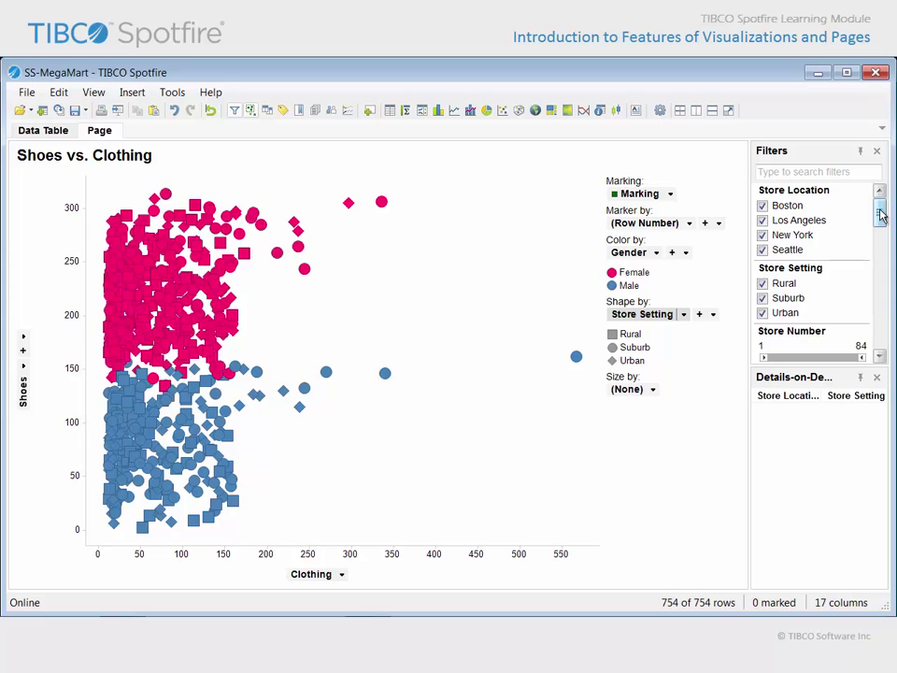
pyautogui.moveTo(880, 214); pyautogui.dragTo(890, 303)
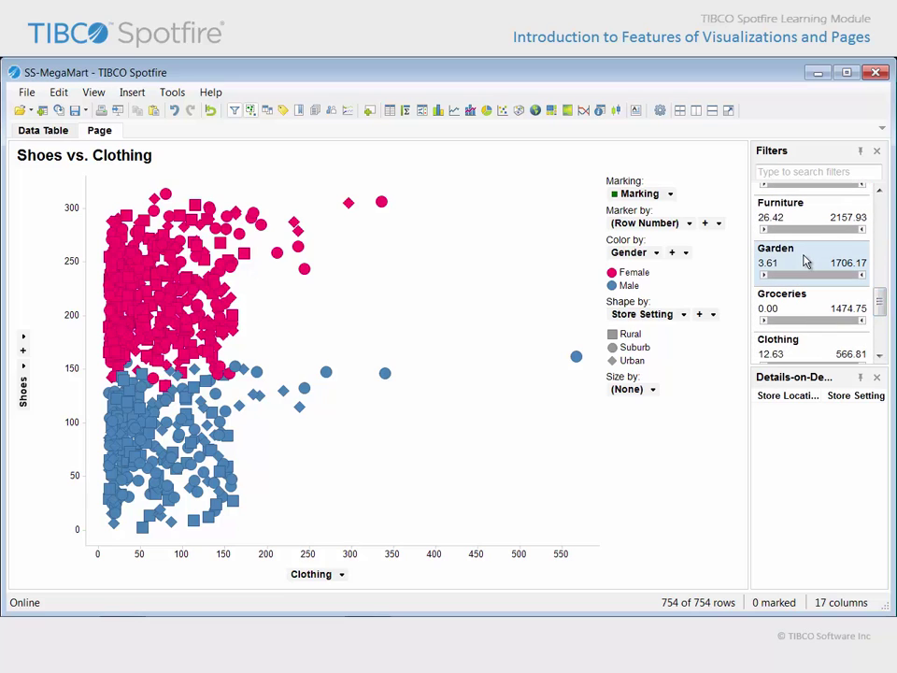
pyautogui.moveTo(806, 262); pyautogui.dragTo(398, 244)
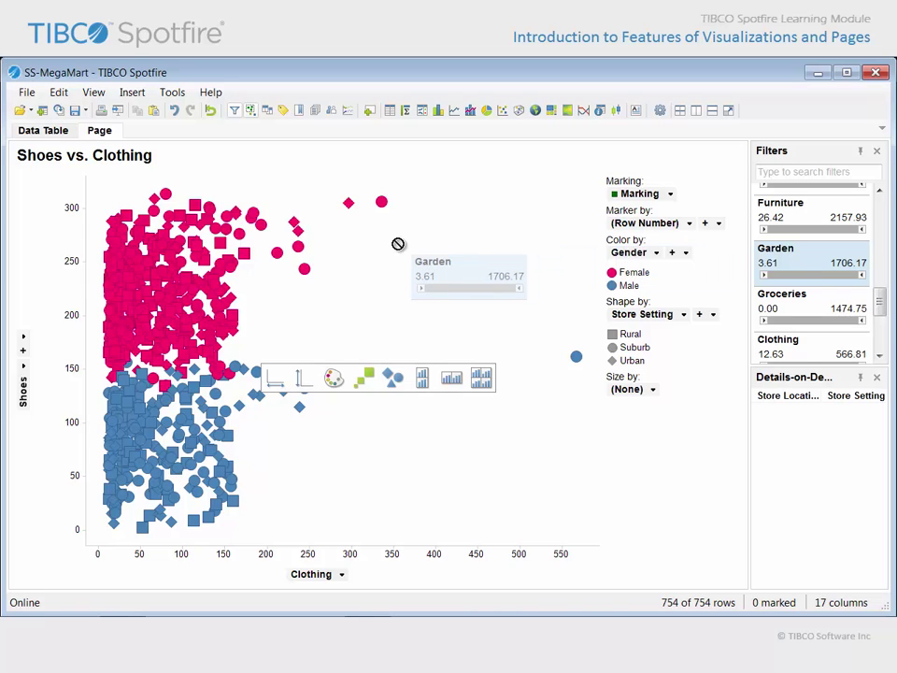
pyautogui.moveTo(398, 244)
pyautogui.mouseDown()
pyautogui.moveTo(280, 353)
pyautogui.moveTo(276, 383)
pyautogui.mouseUp()
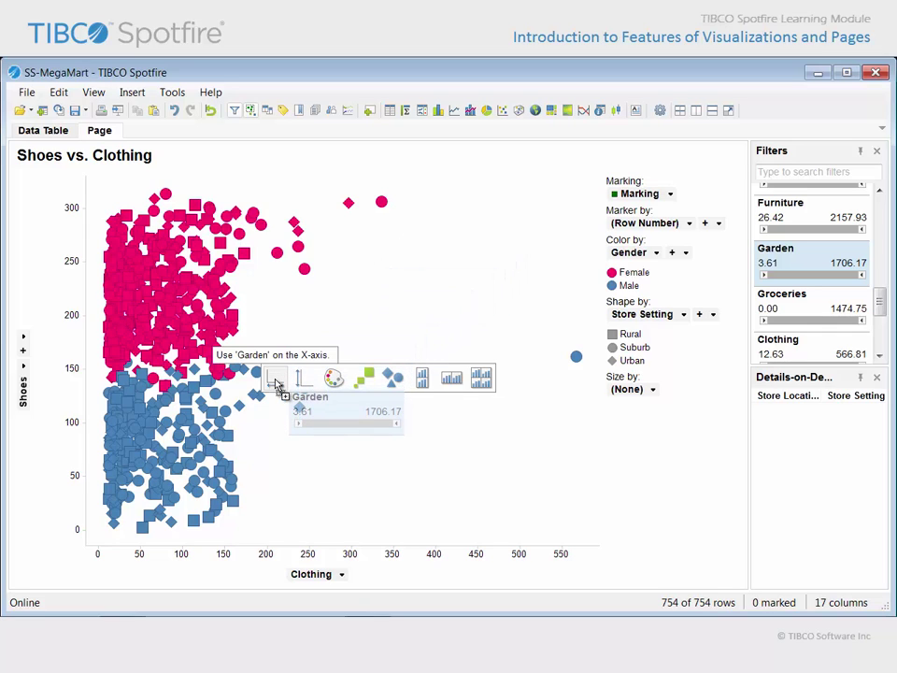
pyautogui.moveTo(277, 383); pyautogui.dragTo(277, 384)
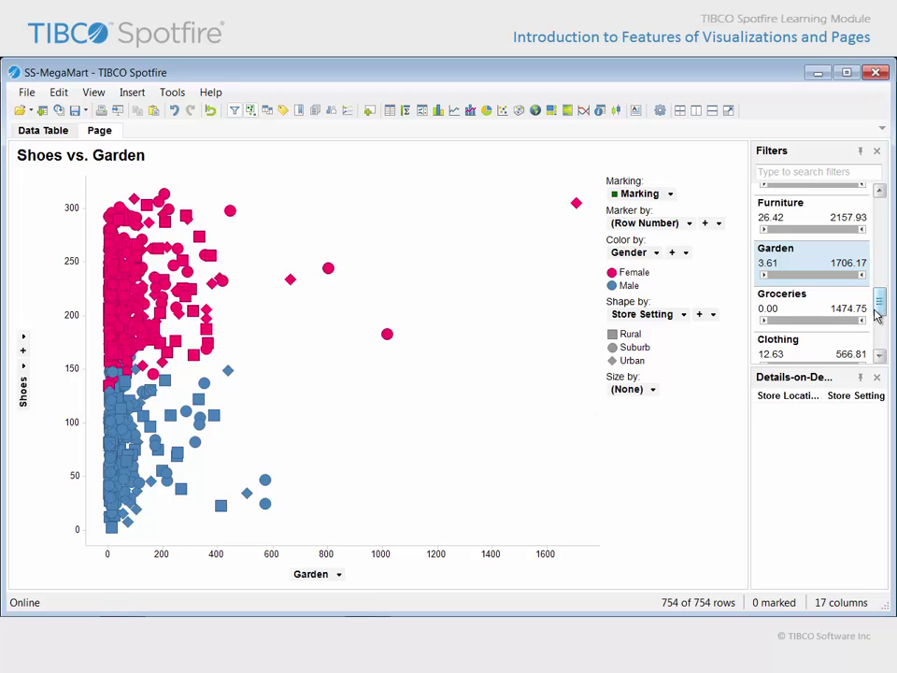
# Trellis the plot by Store Location into Boston, Los Angeles, New York and Seattle panels.
pyautogui.moveTo(874, 309)
pyautogui.mouseDown()
pyautogui.moveTo(883, 218)
pyautogui.moveTo(556, 205)
pyautogui.moveTo(485, 384)
pyautogui.mouseUp()
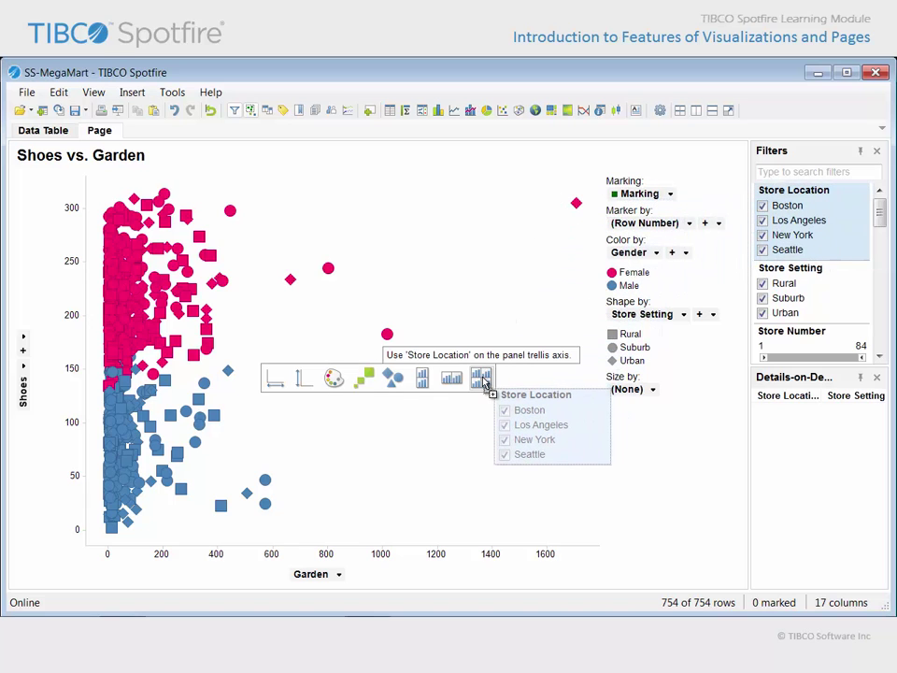
pyautogui.moveTo(485, 383); pyautogui.dragTo(481, 380)
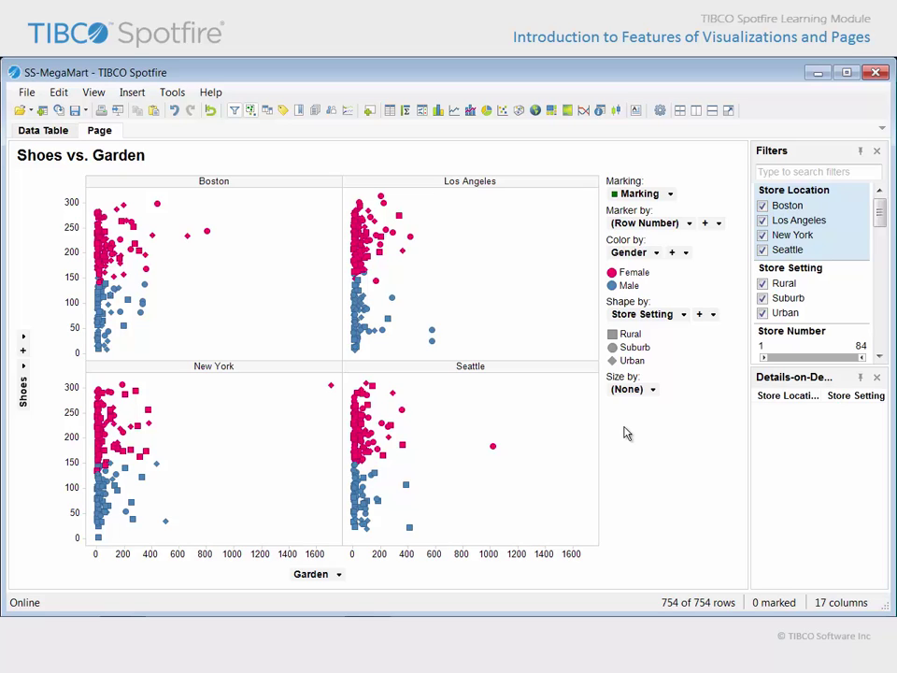
pyautogui.moveTo(708, 161)
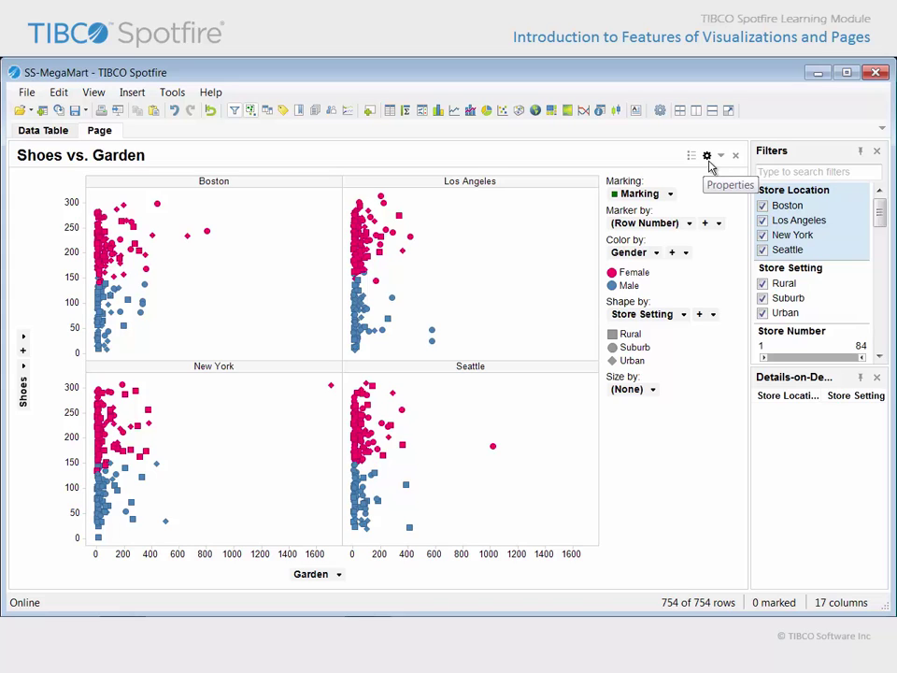
# Open the scatter plot's Properties and browse the data, formatting, axis, colour, size and shape pages.
pyautogui.click(707, 157)
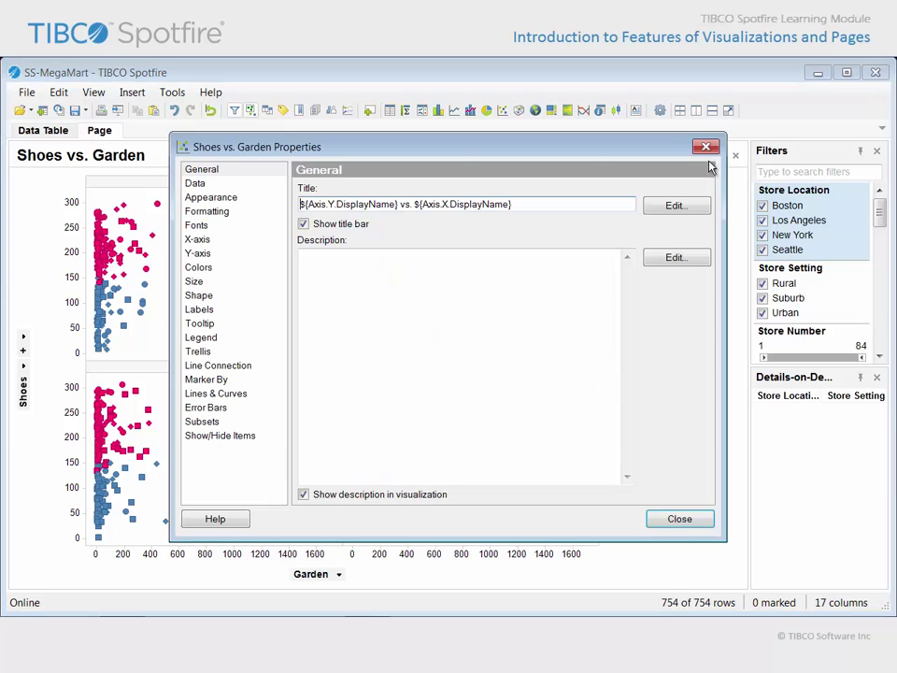
pyautogui.click(221, 184)
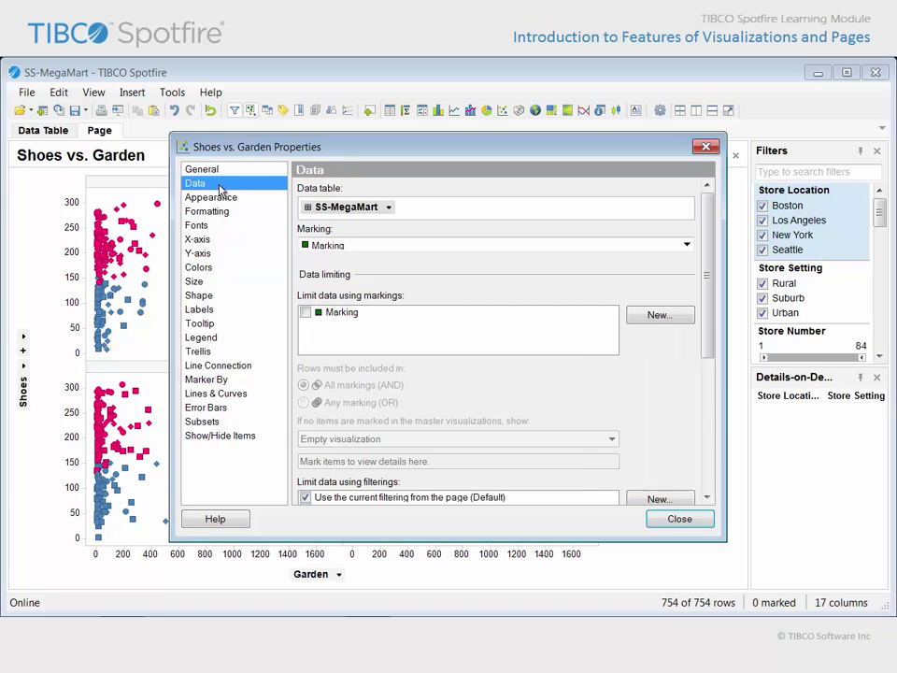
pyautogui.click(221, 212)
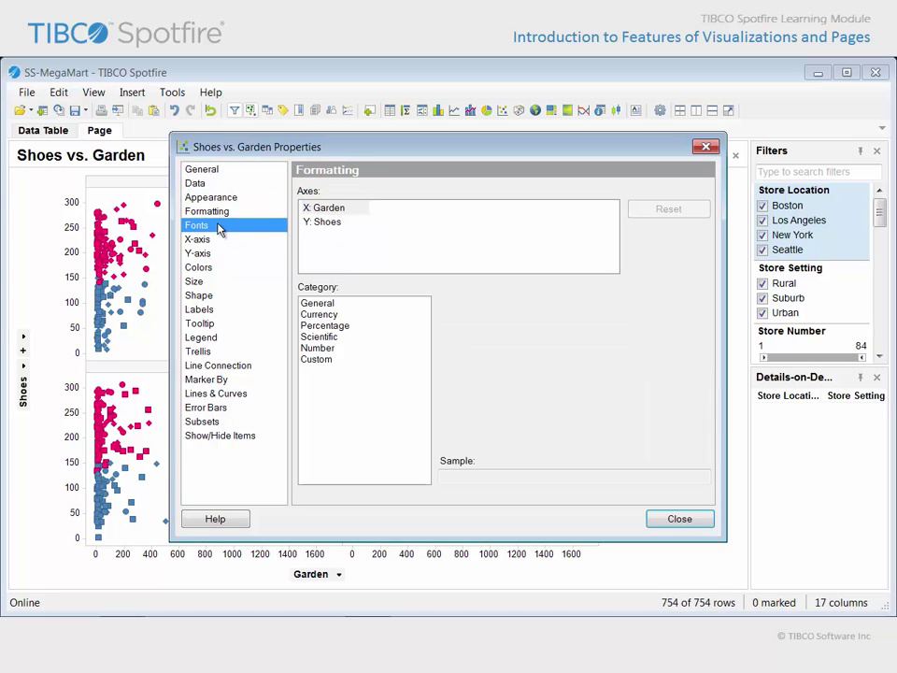
pyautogui.click(217, 226)
pyautogui.click(217, 253)
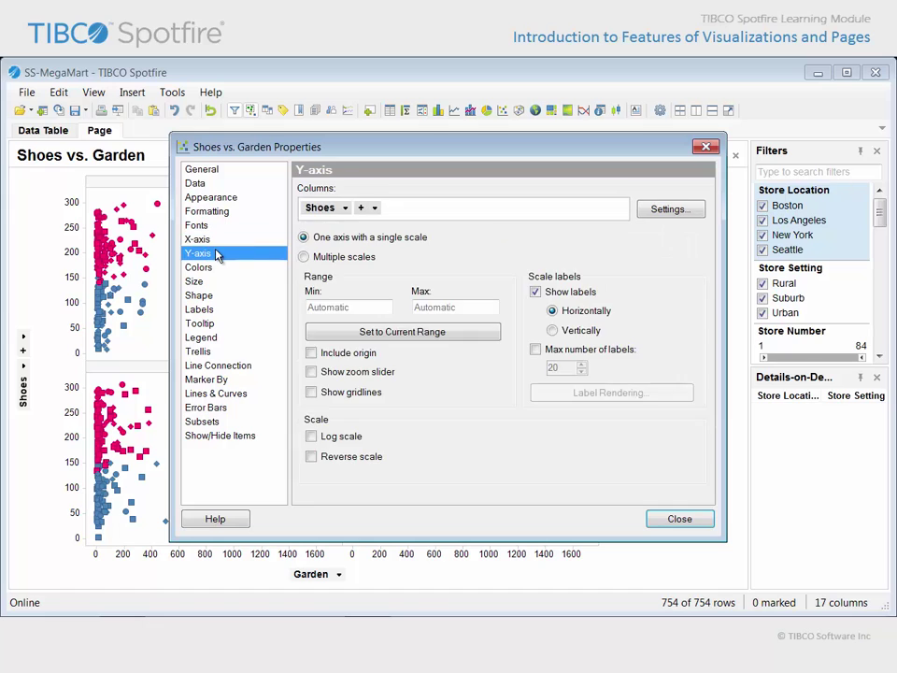
pyautogui.click(217, 282)
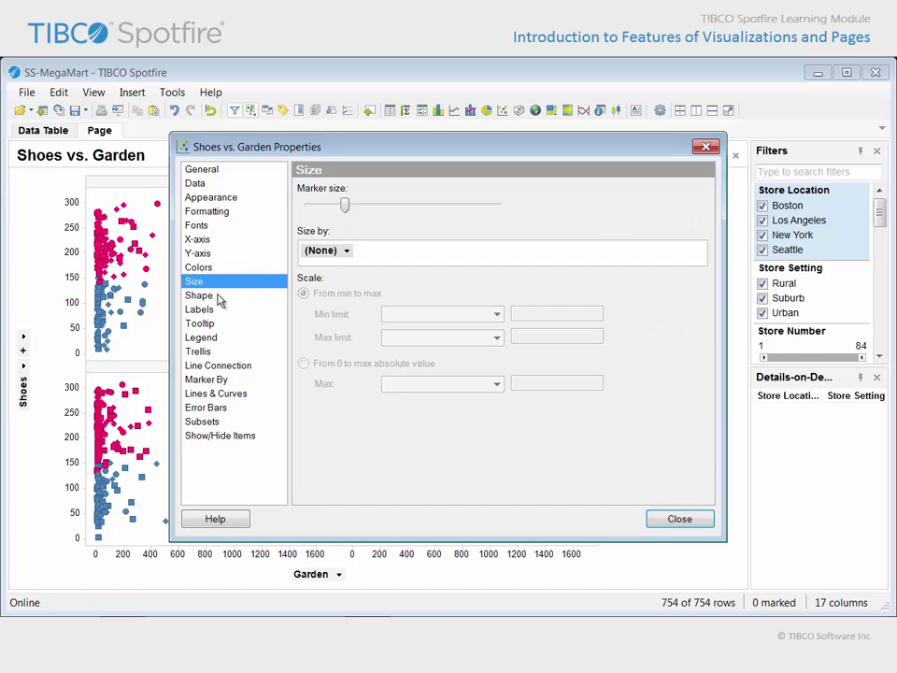
pyautogui.click(218, 296)
# Browse the remaining pages from Tooltip and Trellis through Lines & Curves to Show/Hide Items.
pyautogui.click(220, 325)
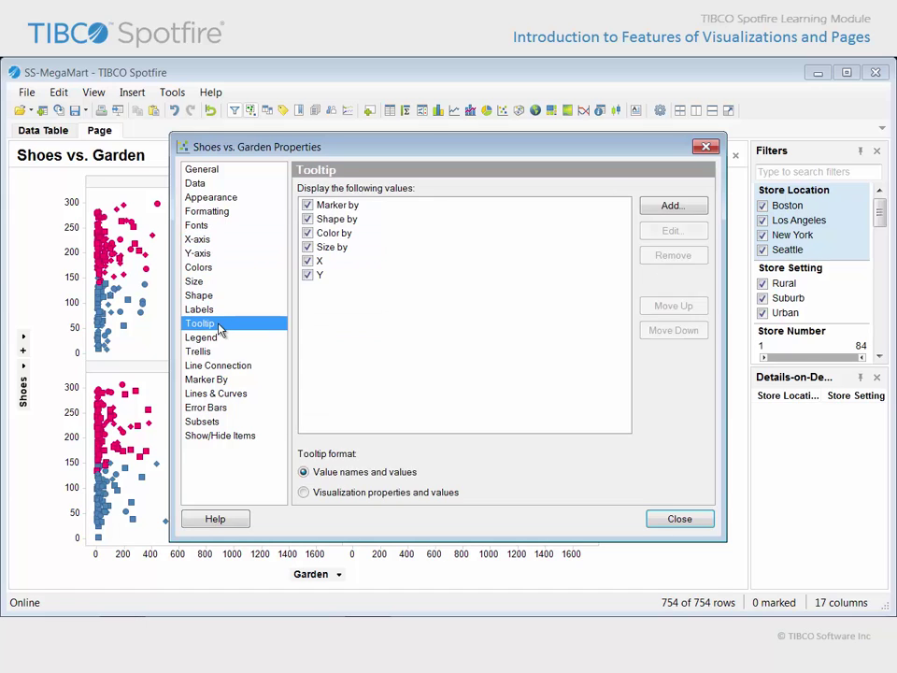
pyautogui.click(222, 338)
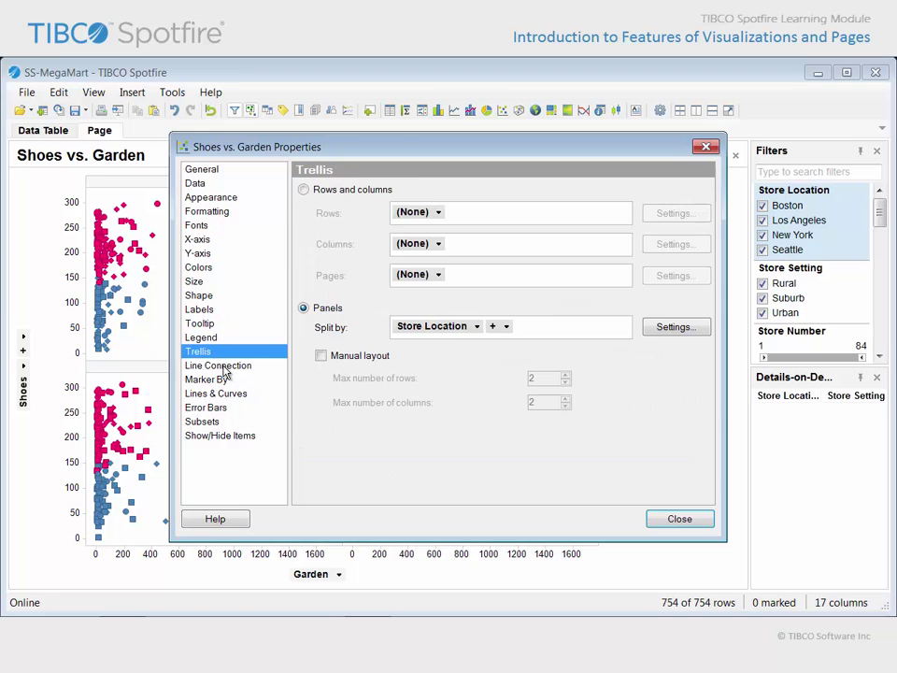
pyautogui.click(224, 366)
pyautogui.click(226, 380)
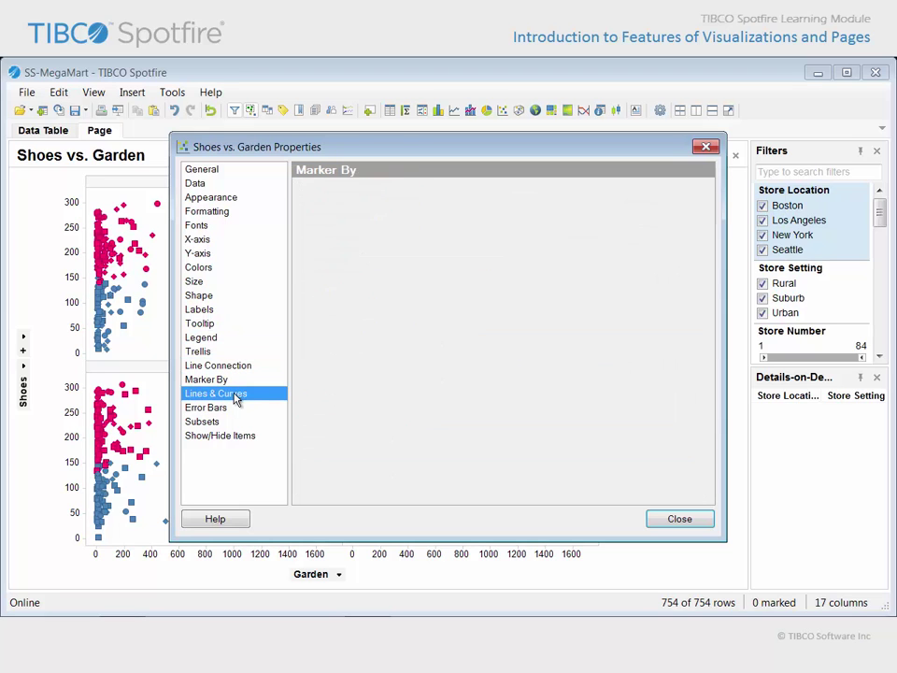
pyautogui.click(231, 409)
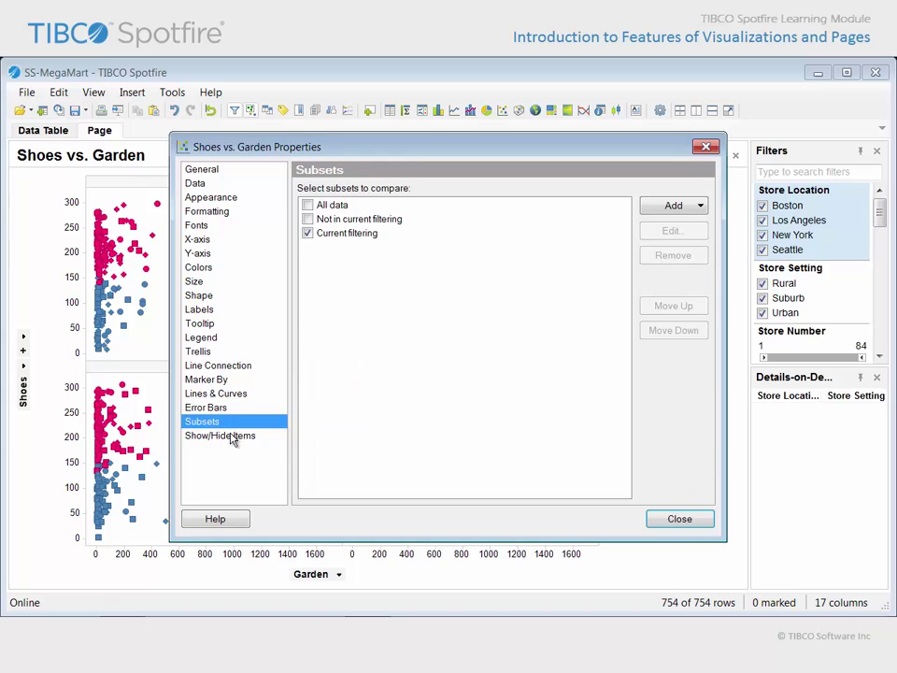
pyautogui.click(233, 438)
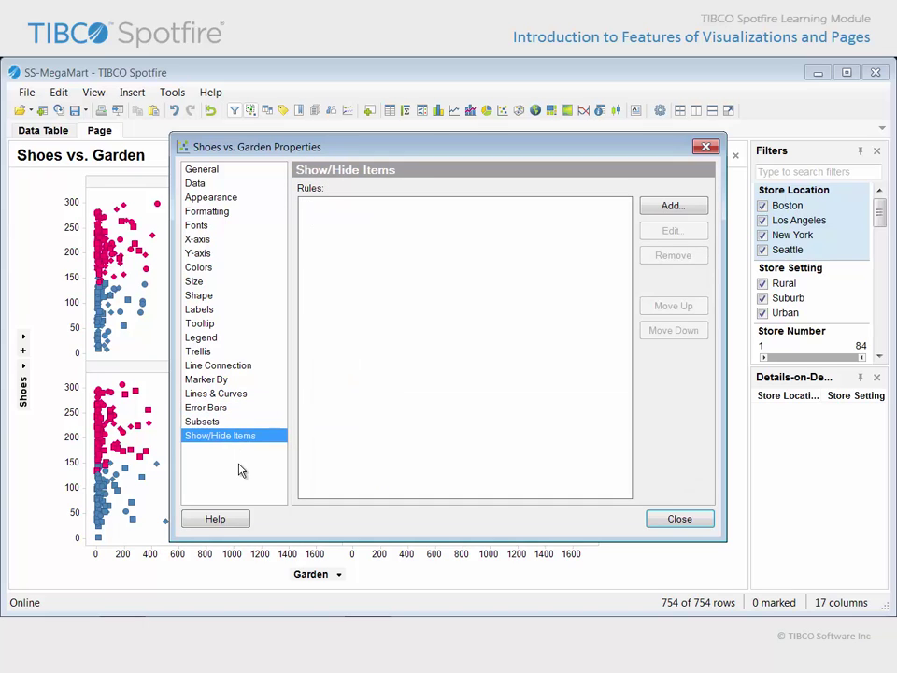
# Add a vertical reference line at fixed value 200, then move and shrink the Properties dialog.
pyautogui.click(240, 398)
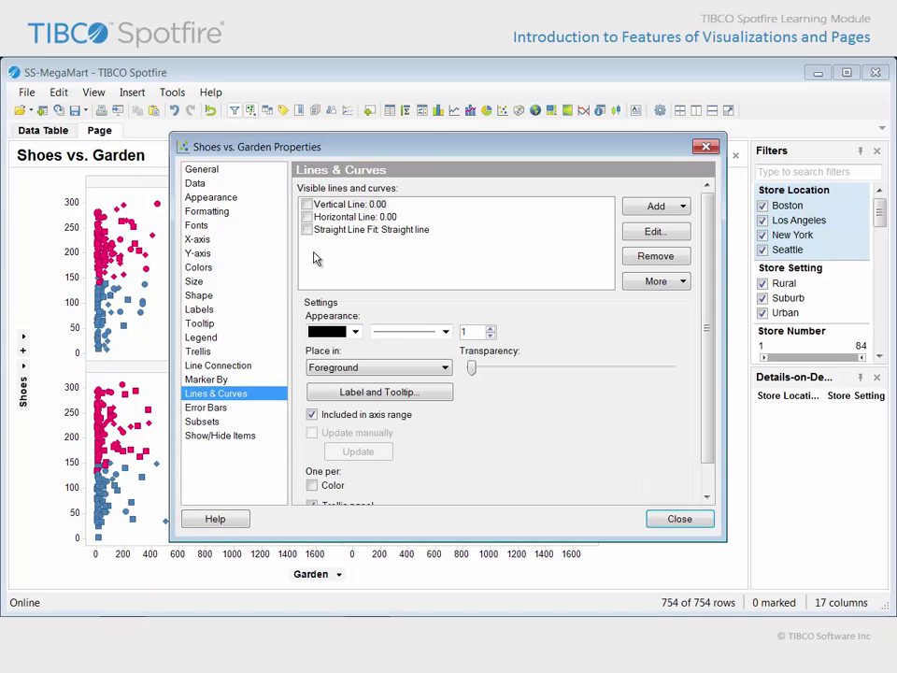
pyautogui.click(307, 205)
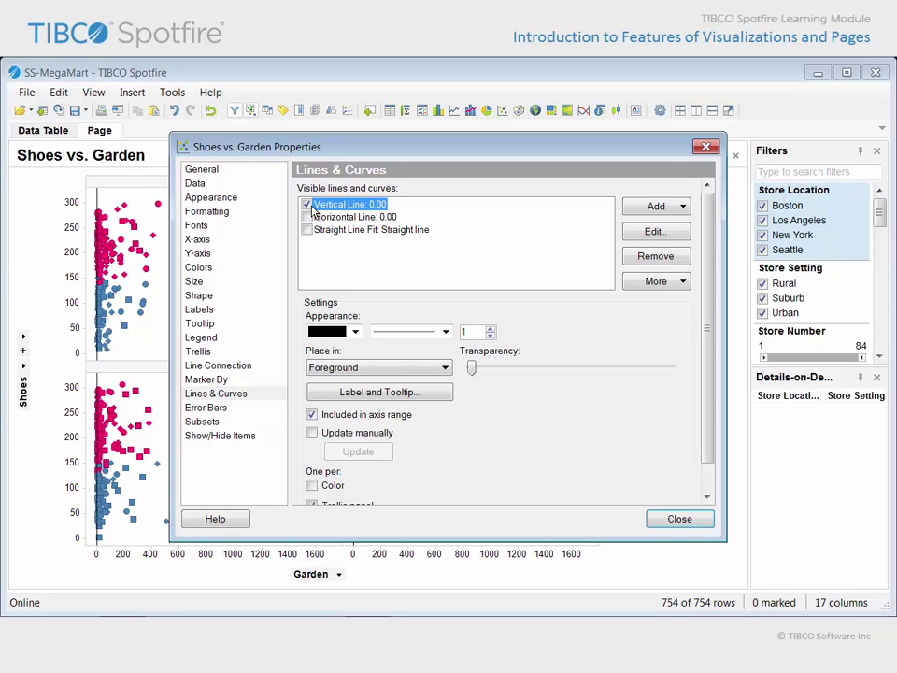
pyautogui.click(654, 231)
pyautogui.moveTo(311, 221); pyautogui.dragTo(280, 222)
pyautogui.write('200')
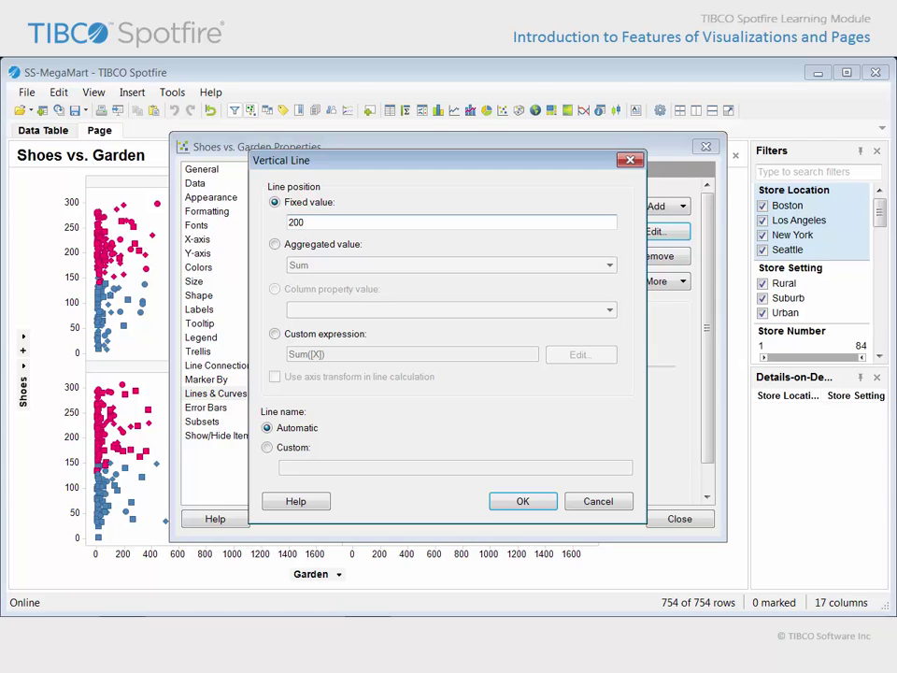
pyautogui.click(510, 505)
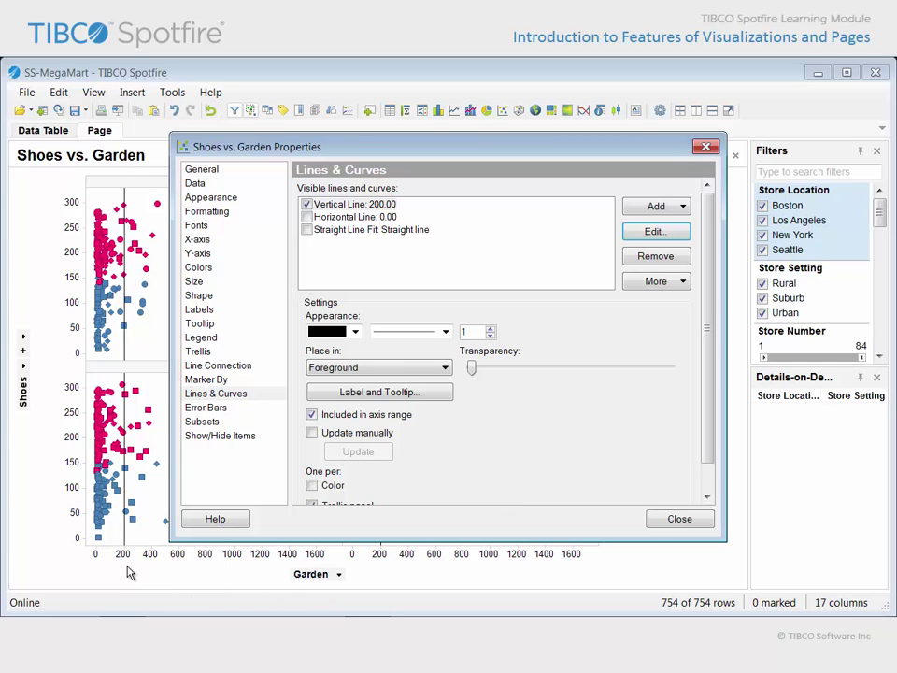
pyautogui.moveTo(282, 151); pyautogui.dragTo(440, 86)
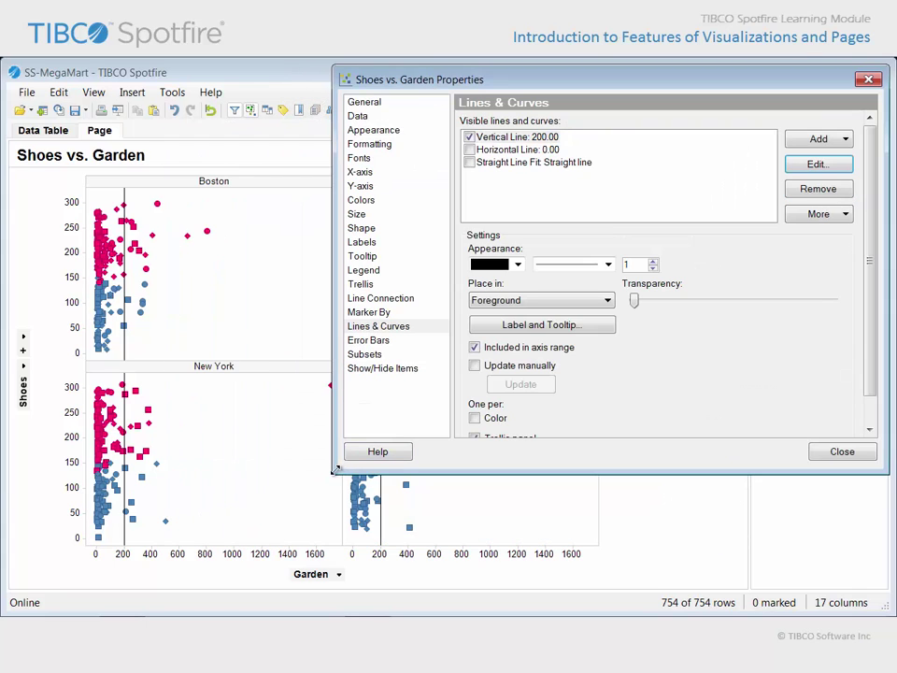
pyautogui.moveTo(333, 470); pyautogui.dragTo(425, 436)
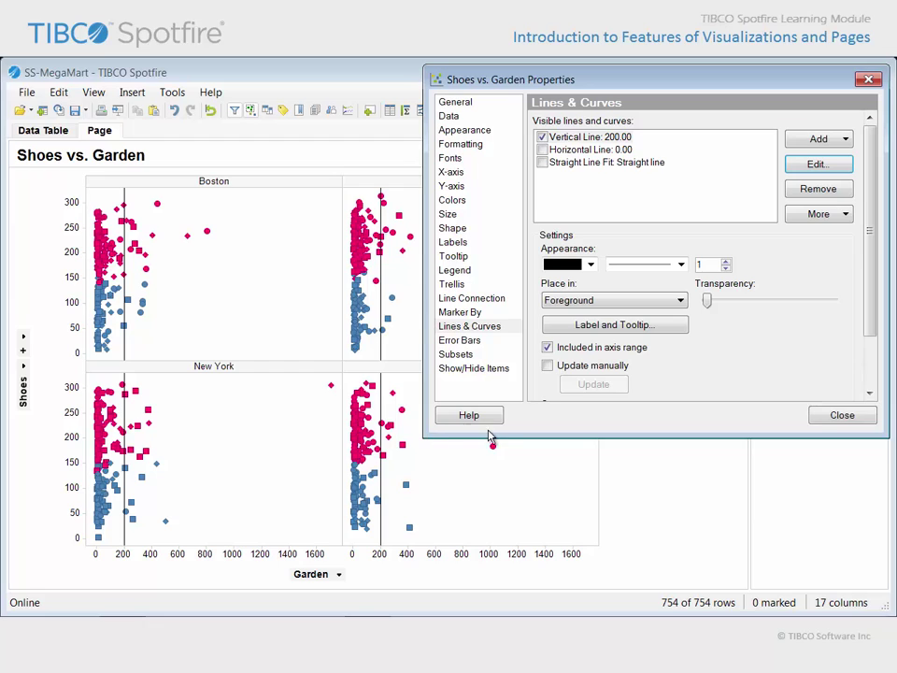
# Set the scatter plot point labels to use Customer ID.
pyautogui.click(483, 243)
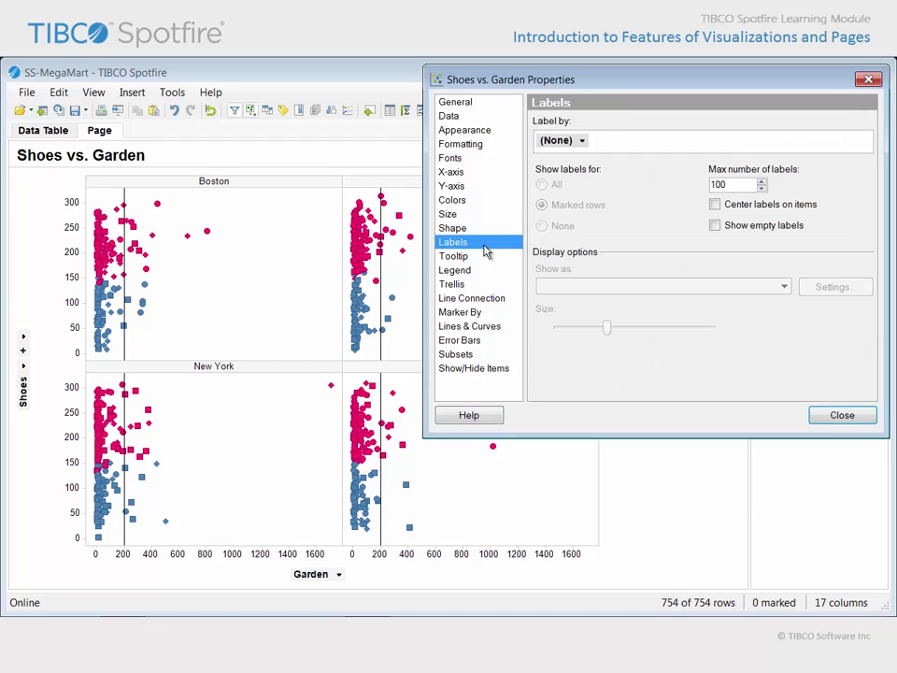
pyautogui.click(581, 142)
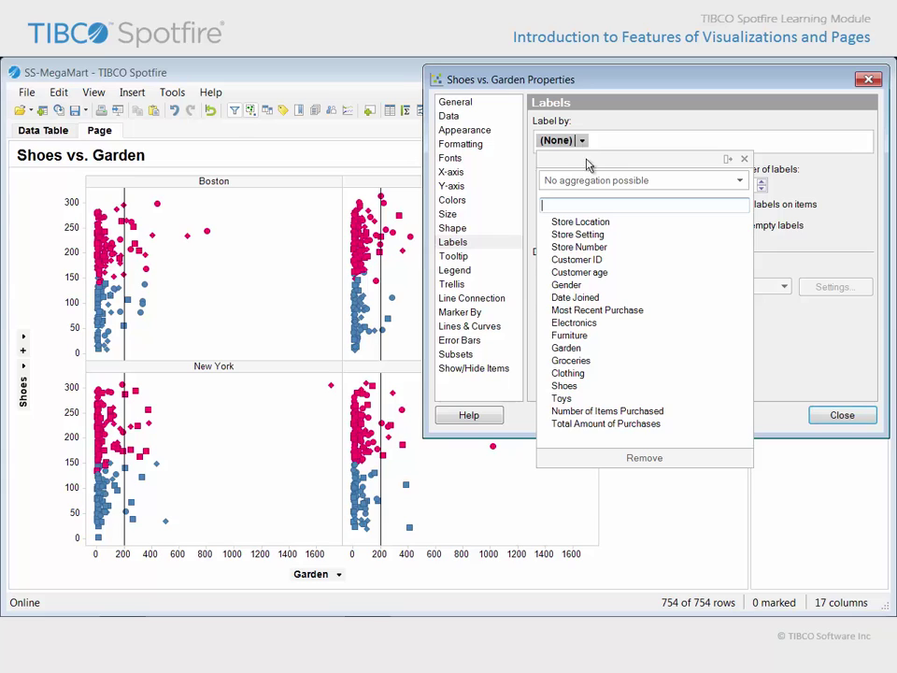
pyautogui.click(623, 264)
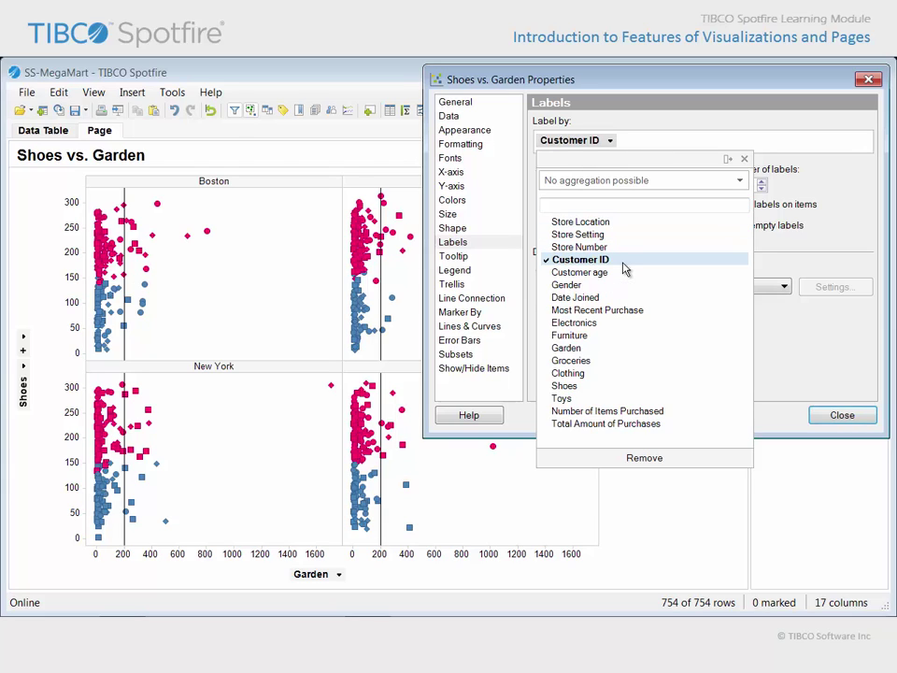
pyautogui.click(744, 160)
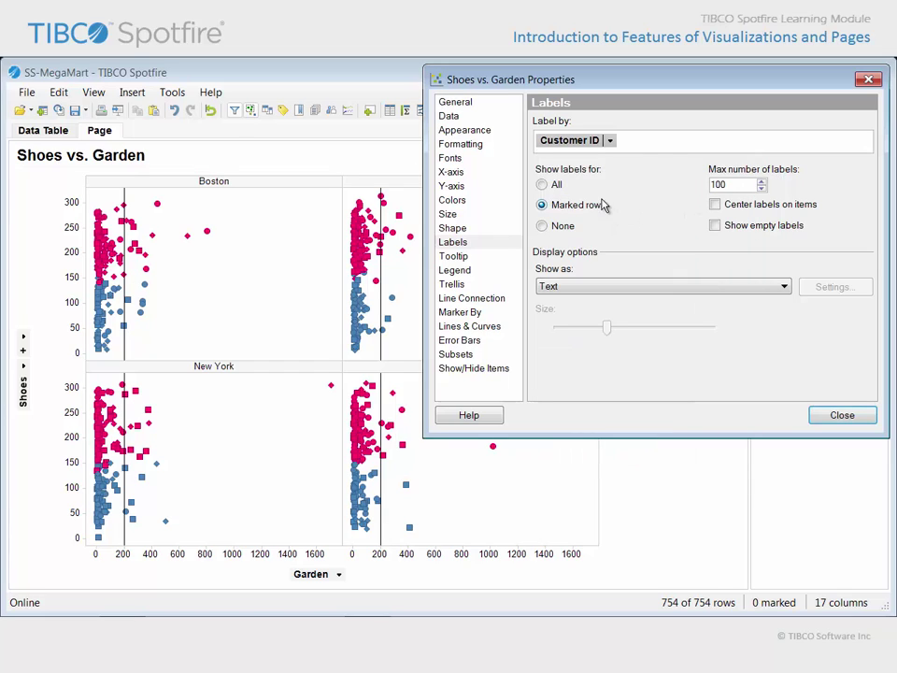
# Limit labels to marked rows and mark four high-Garden points in the Boston panel.
pyautogui.click(549, 187)
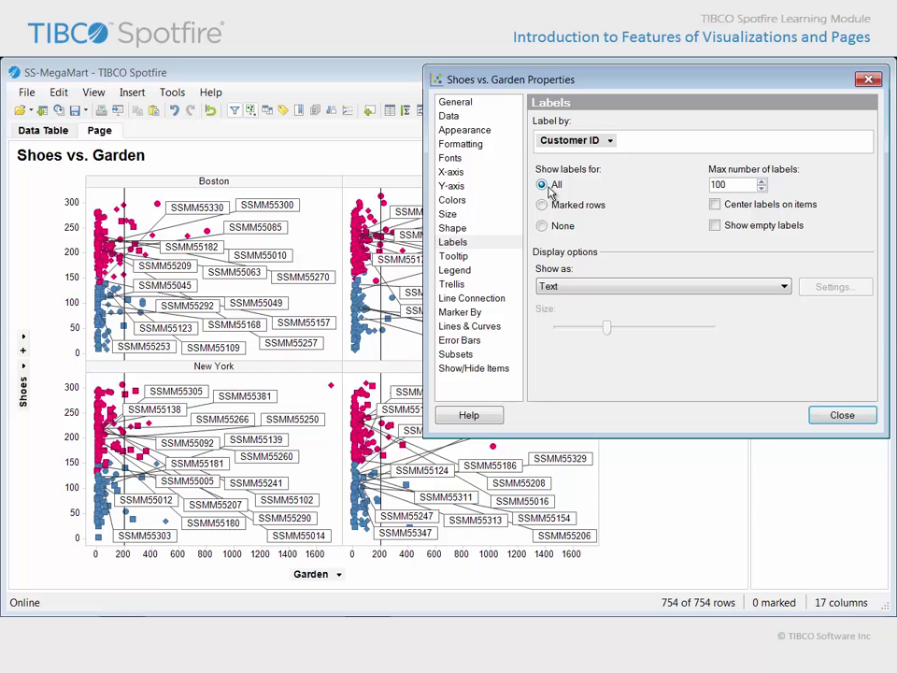
pyautogui.click(544, 205)
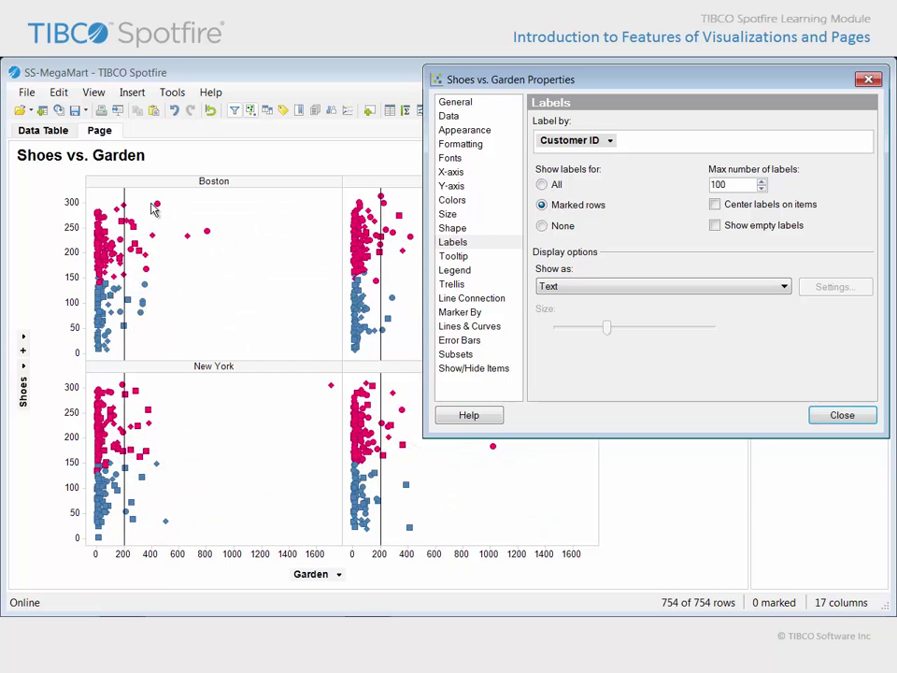
pyautogui.moveTo(148, 199); pyautogui.dragTo(225, 253)
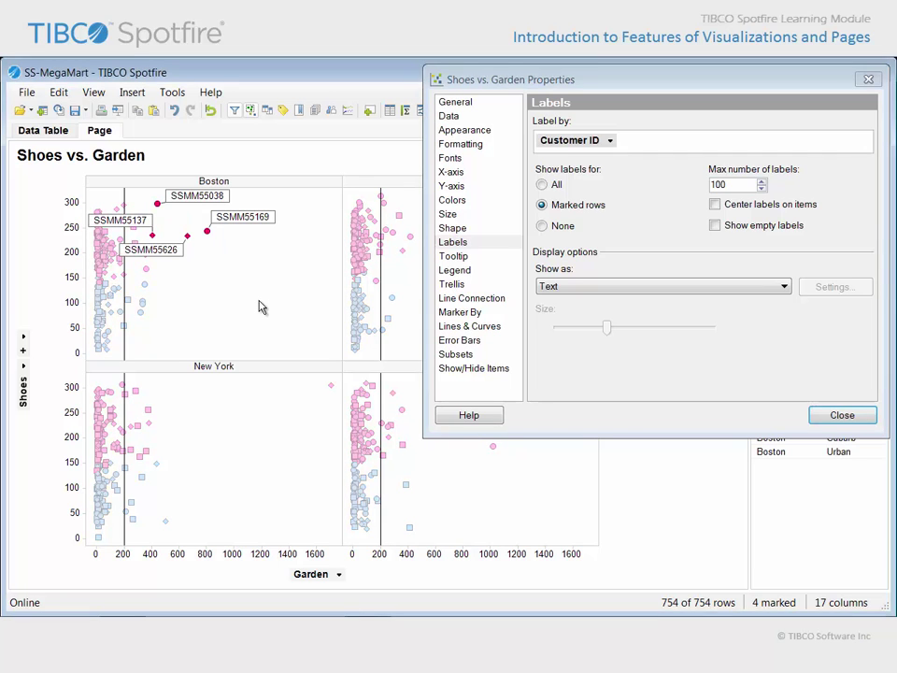
pyautogui.click(450, 173)
# Review the Y-axis, Colors and Trellis pages, then enable Log scale and gridlines on the Garden X-axis.
pyautogui.click(475, 187)
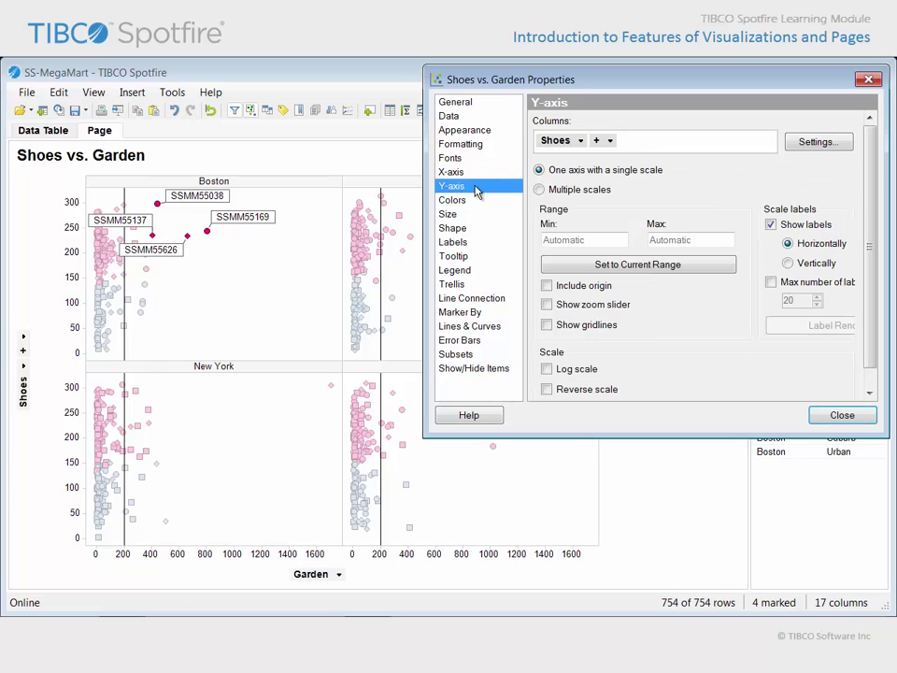
pyautogui.click(480, 200)
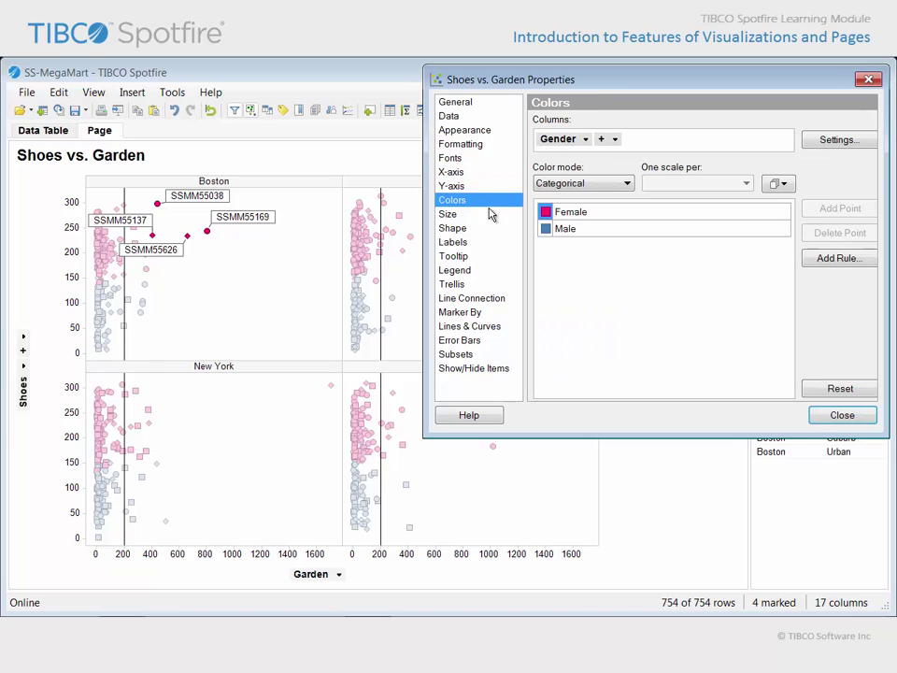
pyautogui.click(478, 288)
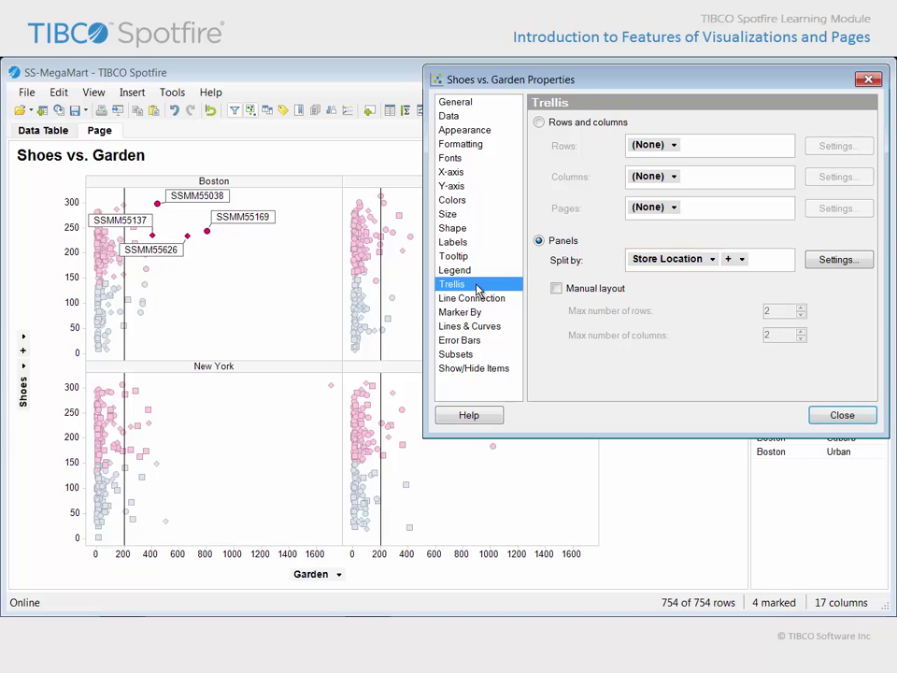
pyautogui.click(452, 172)
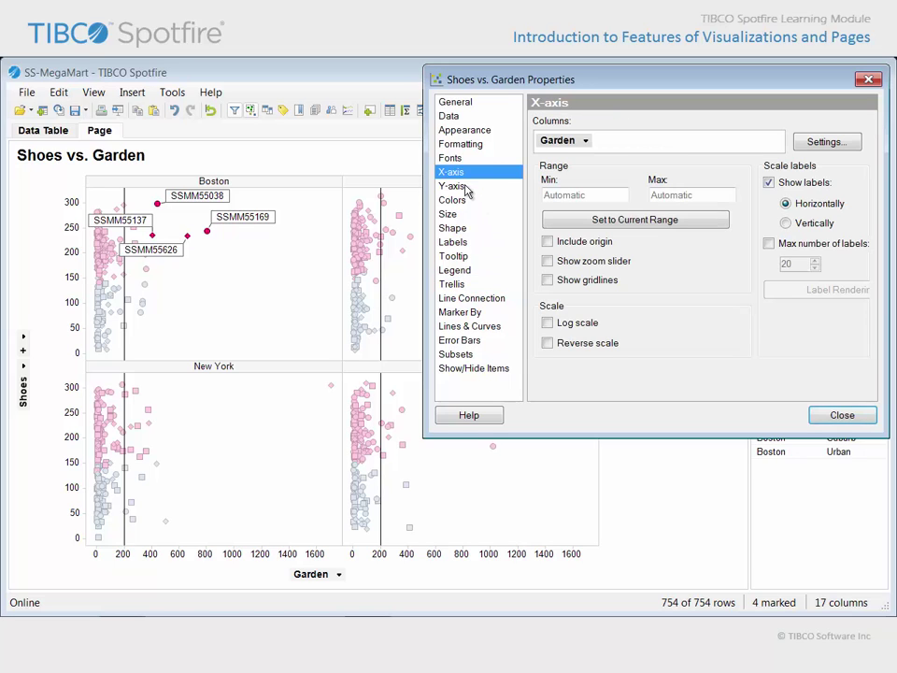
pyautogui.click(547, 323)
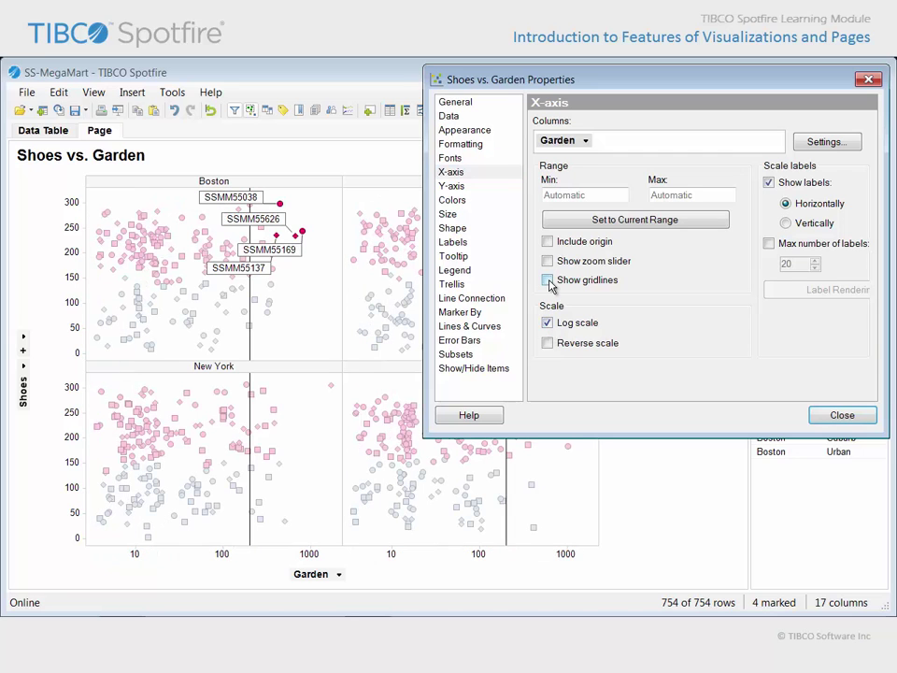
pyautogui.click(547, 280)
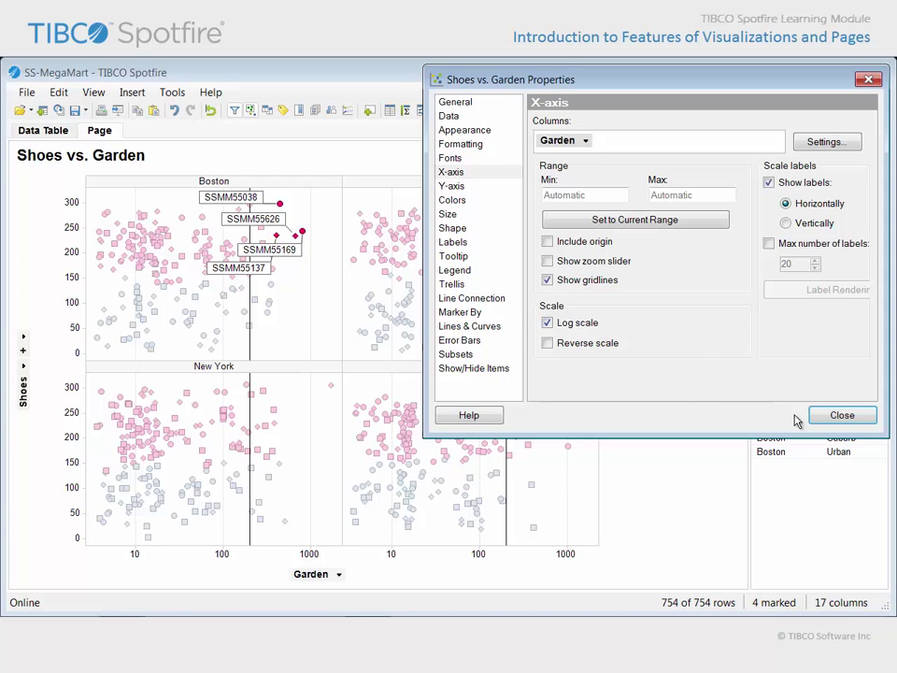
# Close Properties, clear the four marked points, and insert a bar chart of row count per store location.
pyautogui.click(863, 424)
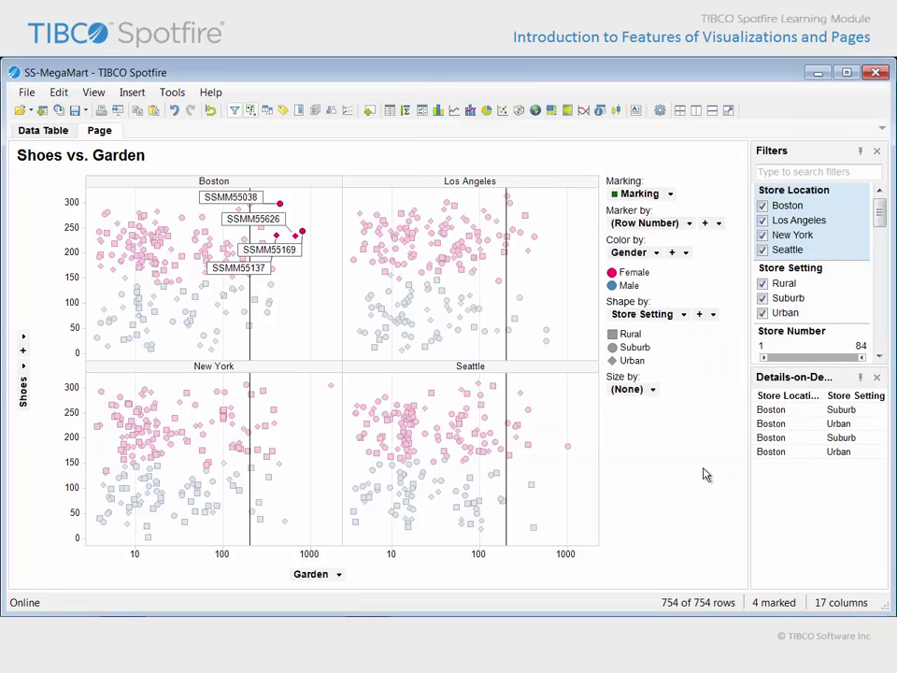
pyautogui.click(302, 283)
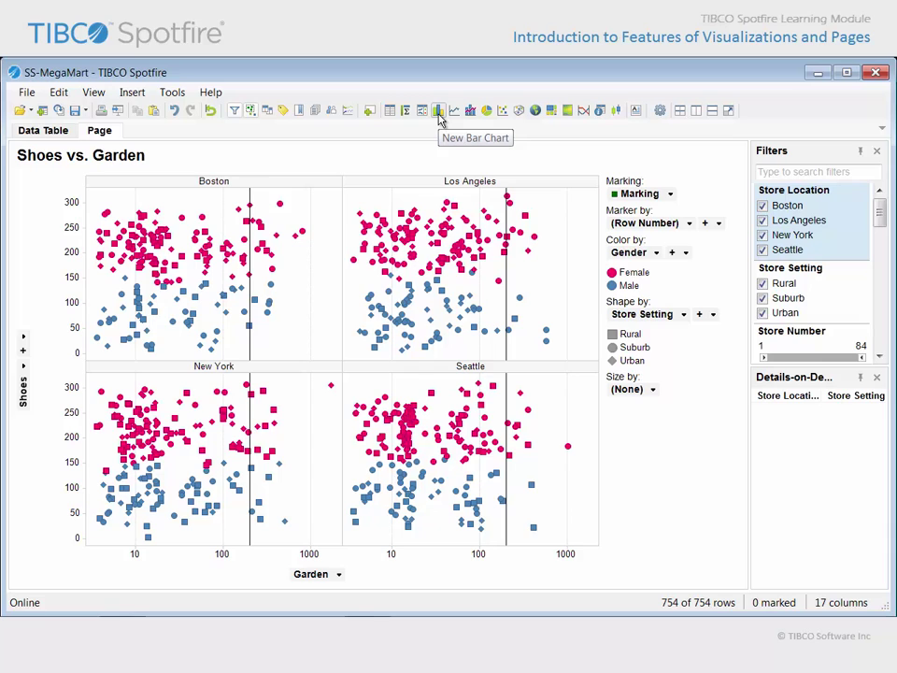
pyautogui.click(438, 111)
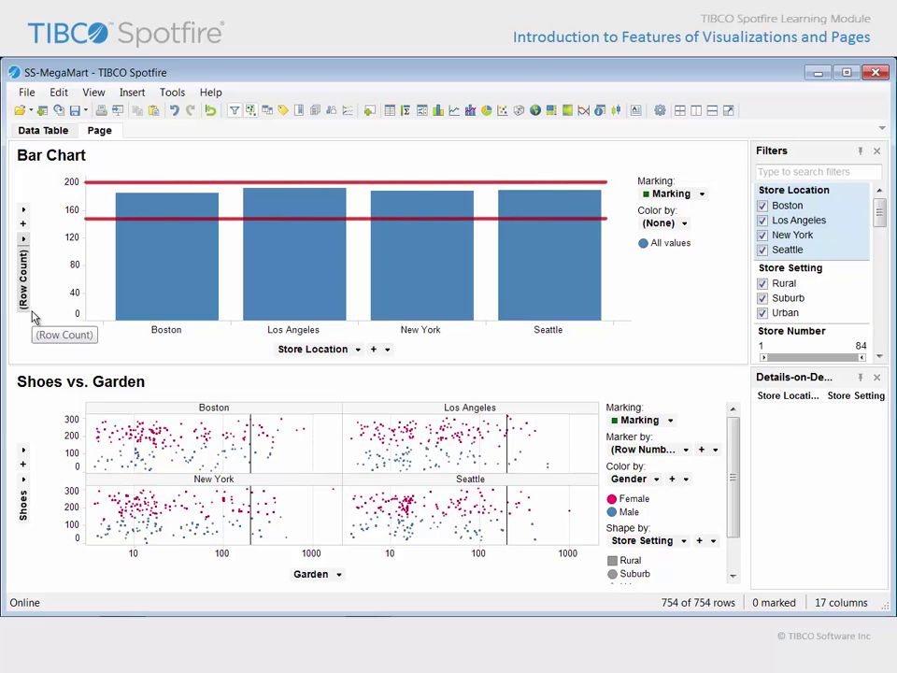
# Set the bar heights to Sum(Garden), briefly trying Avg before returning to Sum.
pyautogui.click(24, 239)
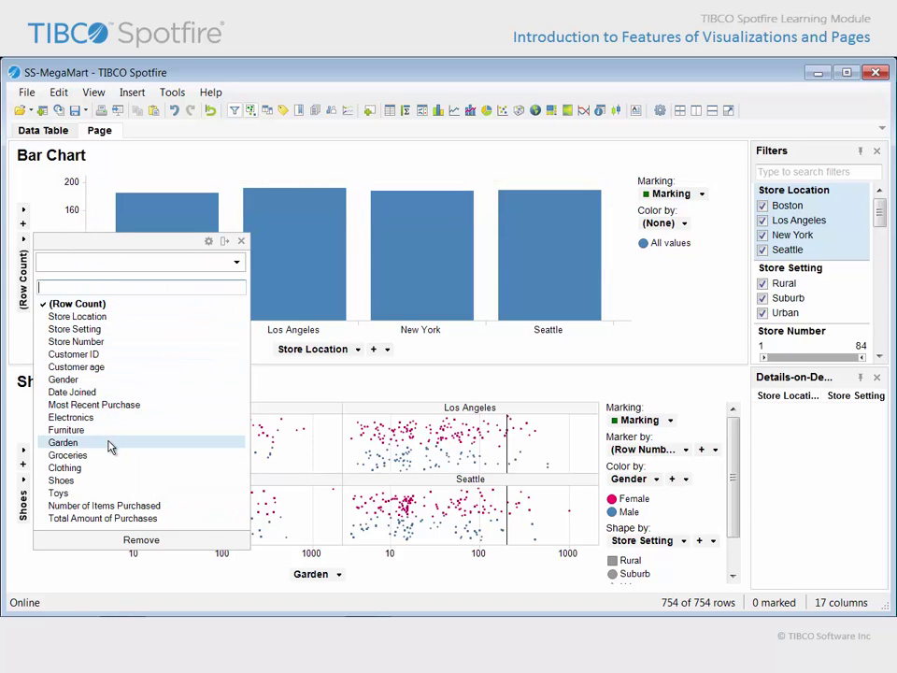
pyautogui.click(66, 442)
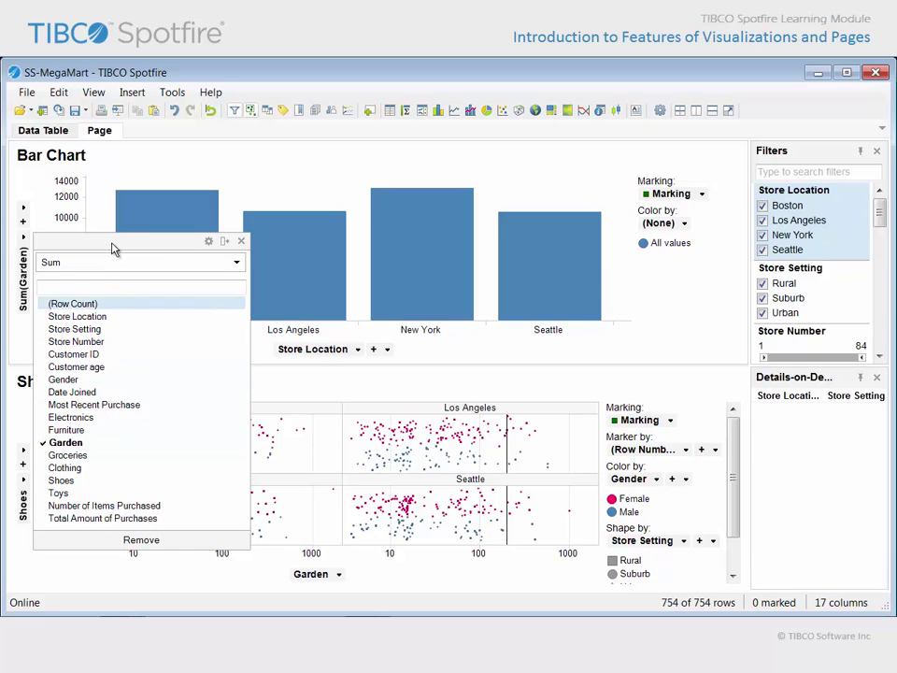
pyautogui.moveTo(112, 248)
pyautogui.mouseDown()
pyautogui.moveTo(708, 236)
pyautogui.moveTo(711, 222)
pyautogui.mouseUp()
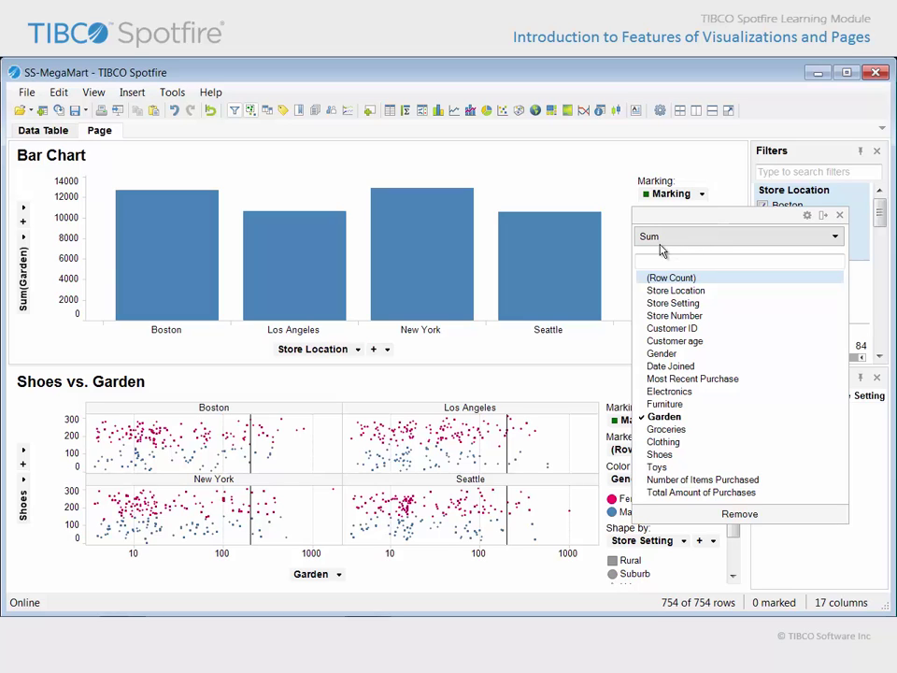
pyautogui.click(836, 237)
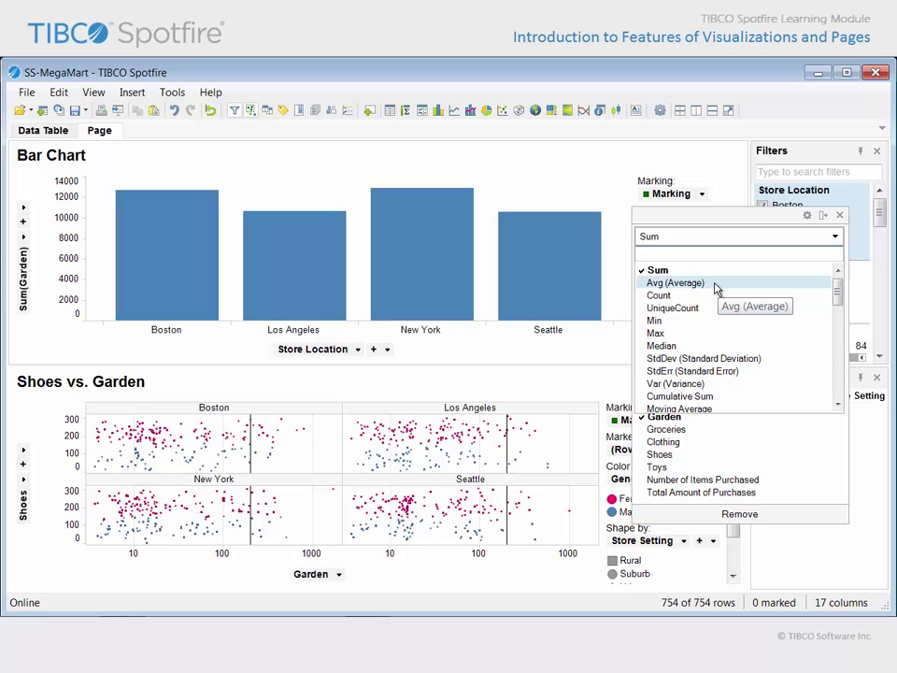
pyautogui.click(674, 283)
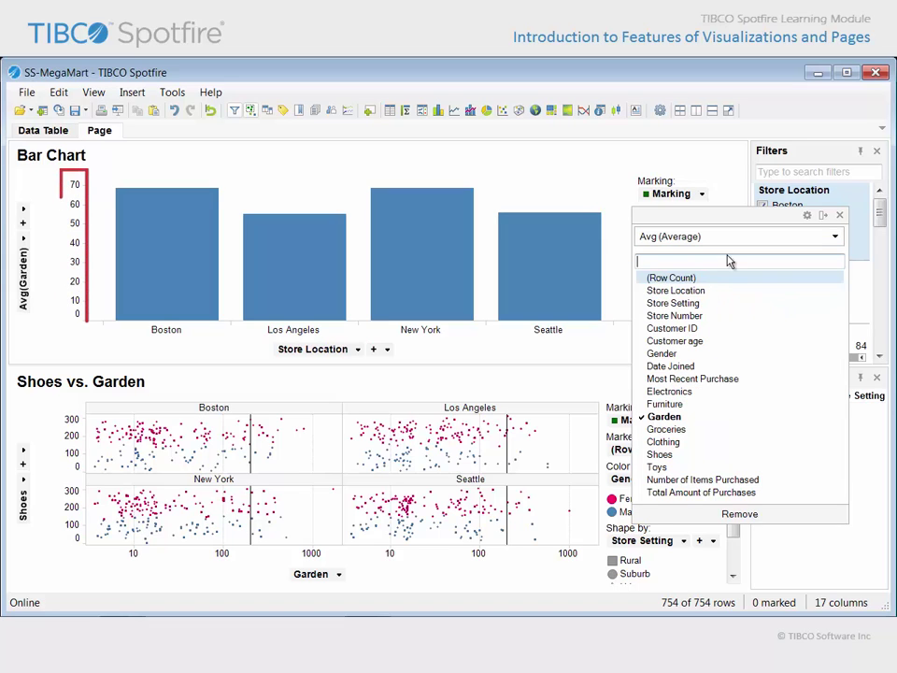
pyautogui.click(835, 237)
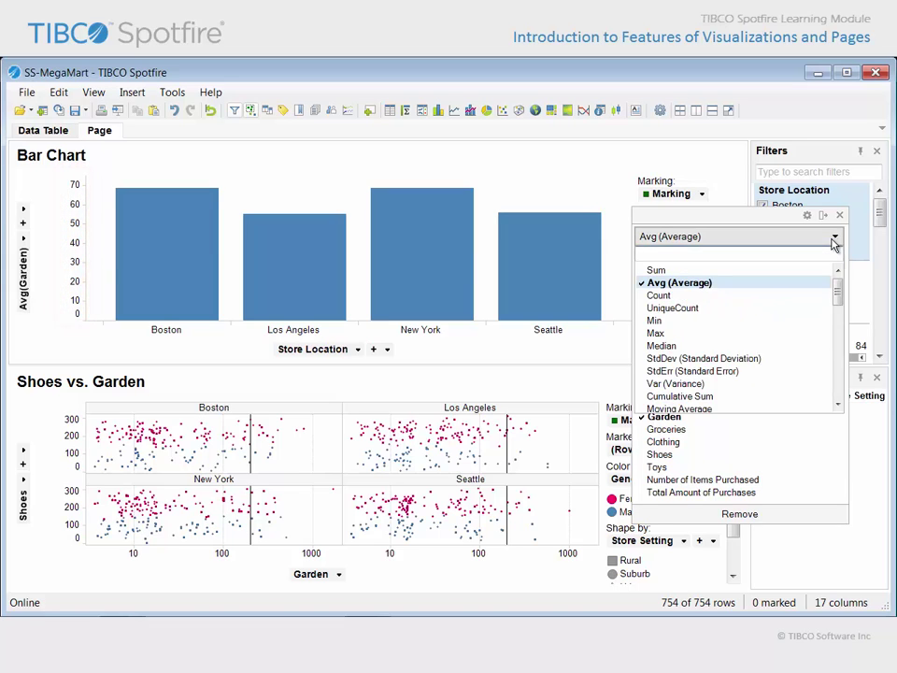
pyautogui.click(737, 271)
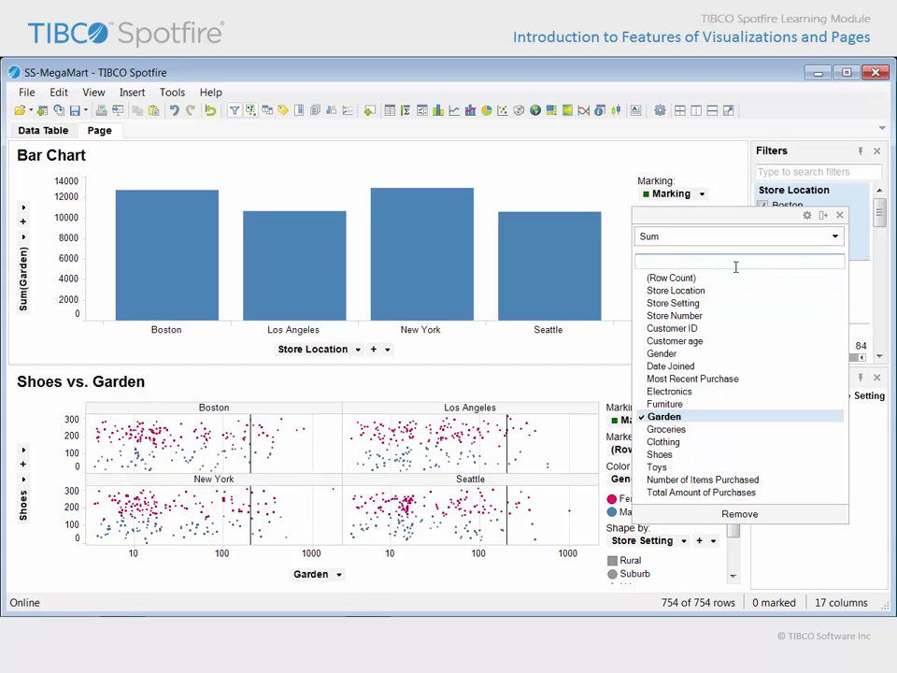
# Set the Y-axis display name to 'Total Garden Purchases'.
pyautogui.click(823, 217)
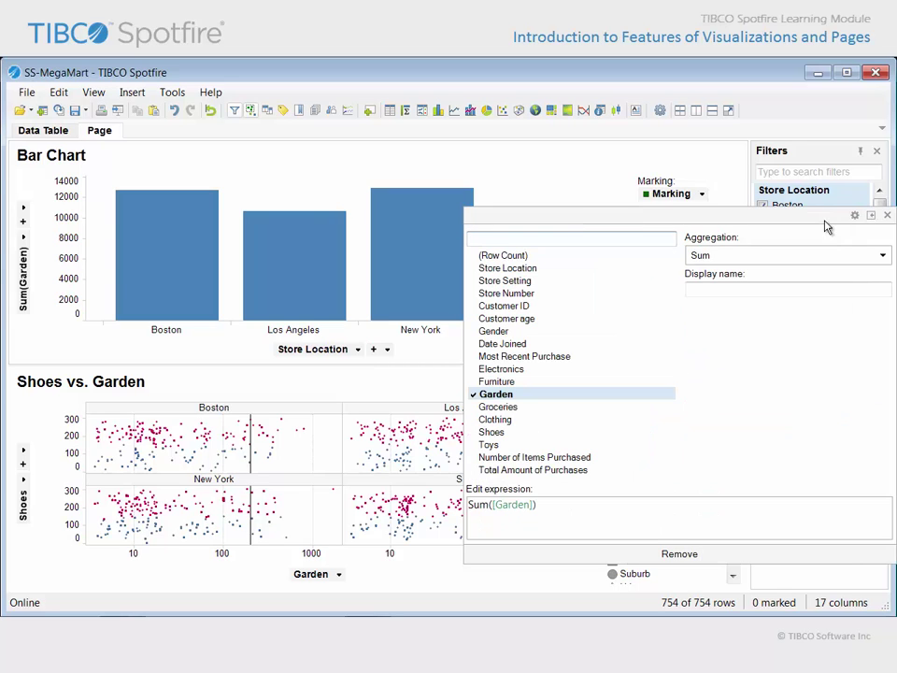
pyautogui.click(718, 291)
pyautogui.write('Total Garden Purchases')
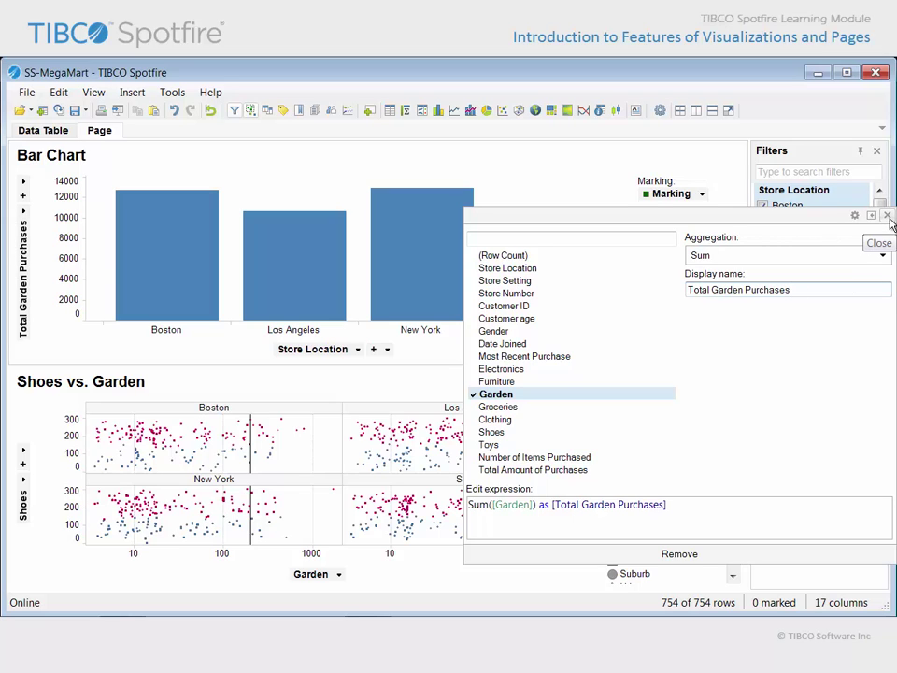
pyautogui.click(888, 216)
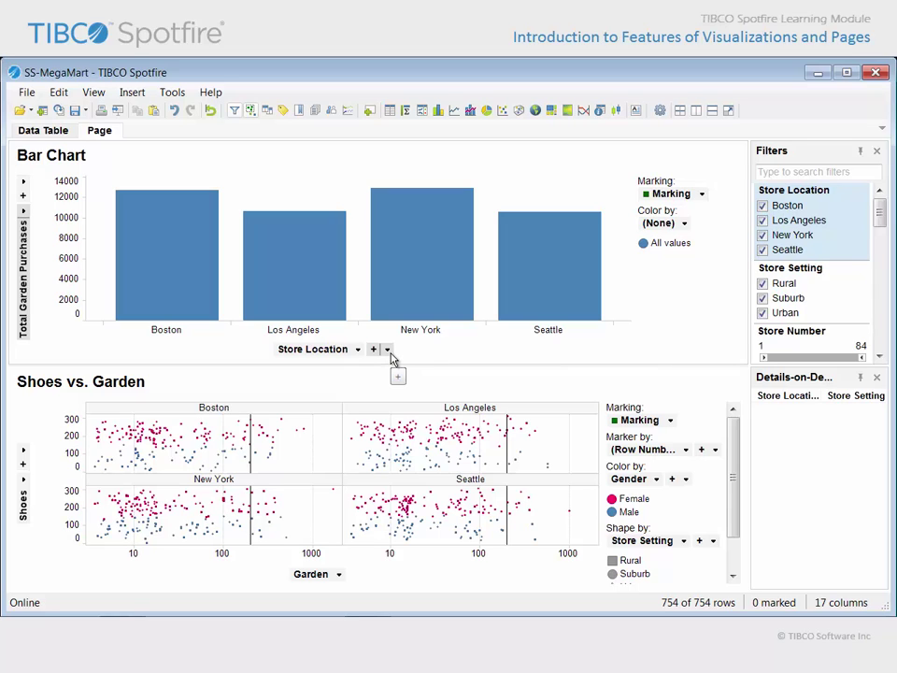
# Add Store Setting as a second category level on the bar chart's X-axis.
pyautogui.click(387, 349)
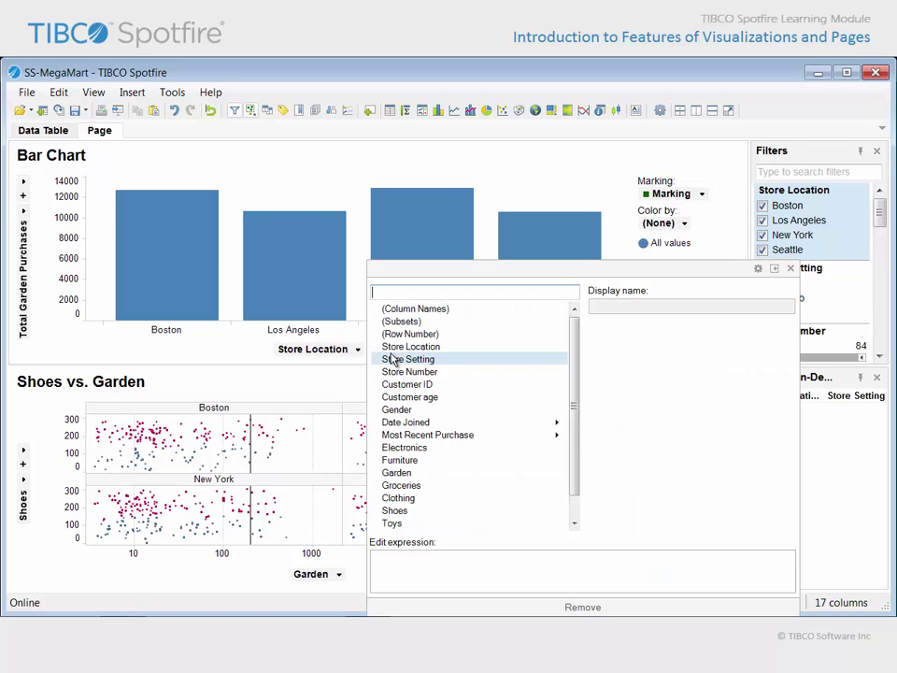
pyautogui.click(444, 363)
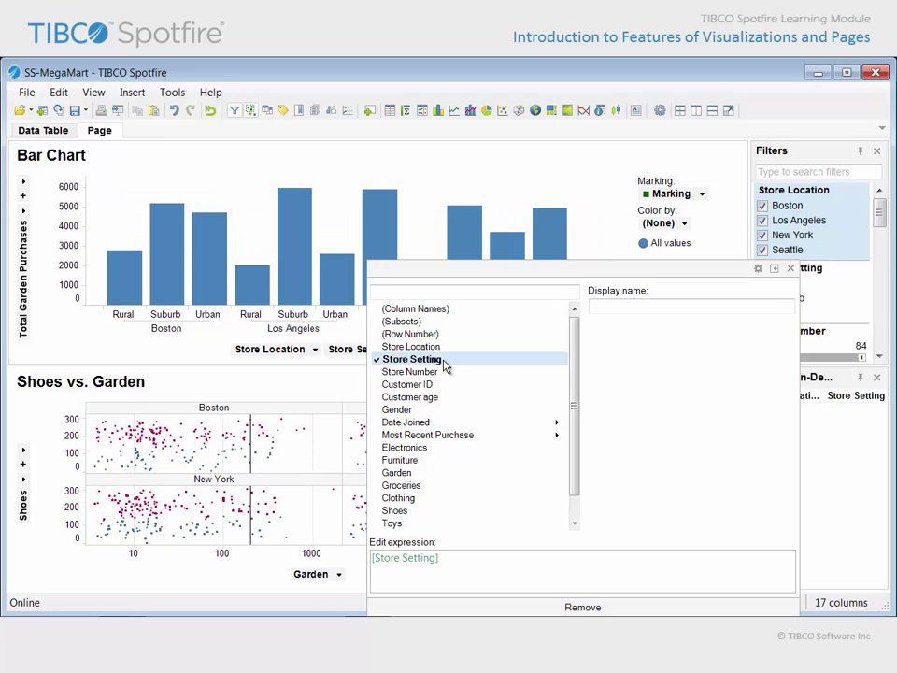
pyautogui.click(791, 268)
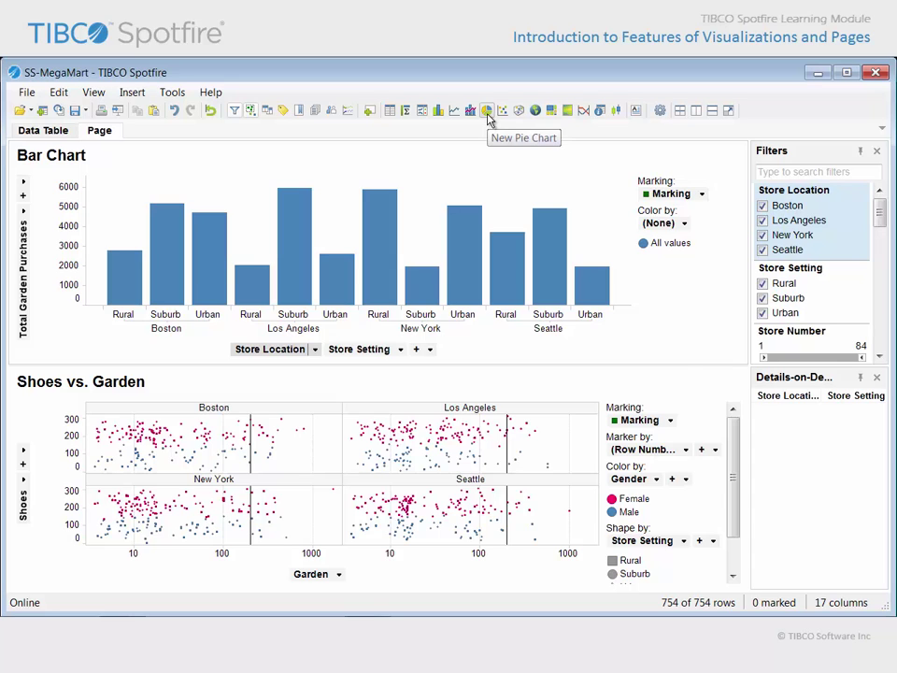
# Add a new pie chart coloured by Store Setting.
pyautogui.click(486, 112)
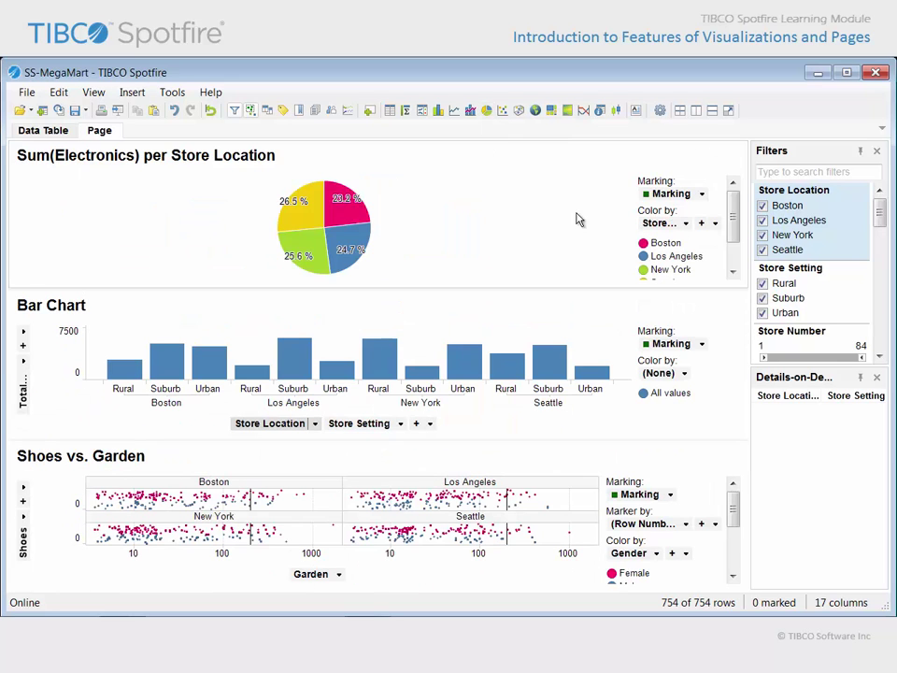
pyautogui.moveTo(636, 189); pyautogui.dragTo(538, 190)
pyautogui.moveTo(733, 206); pyautogui.dragTo(734, 233)
pyautogui.click(622, 196)
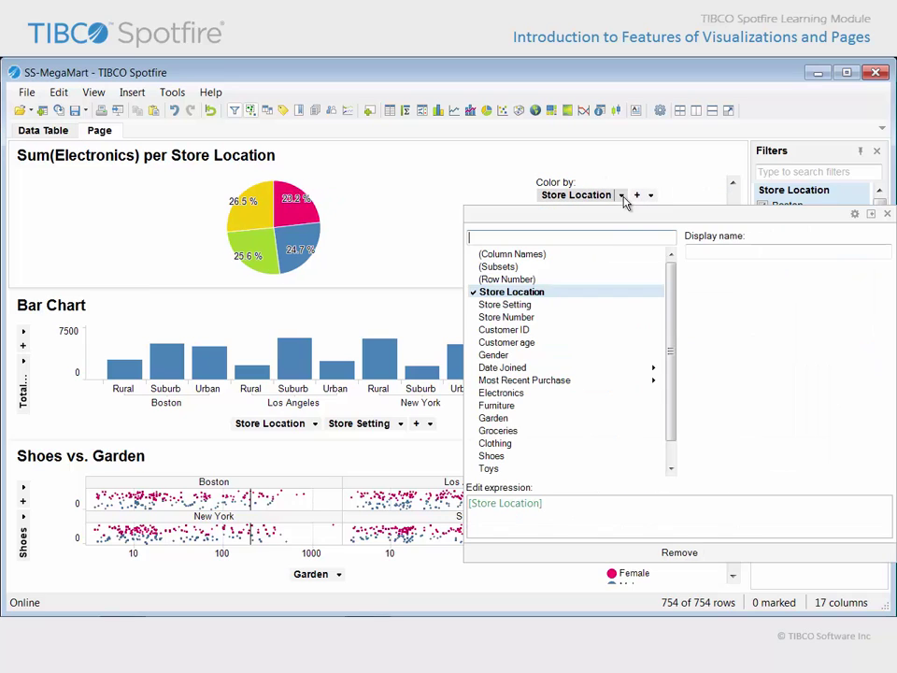
pyautogui.click(561, 305)
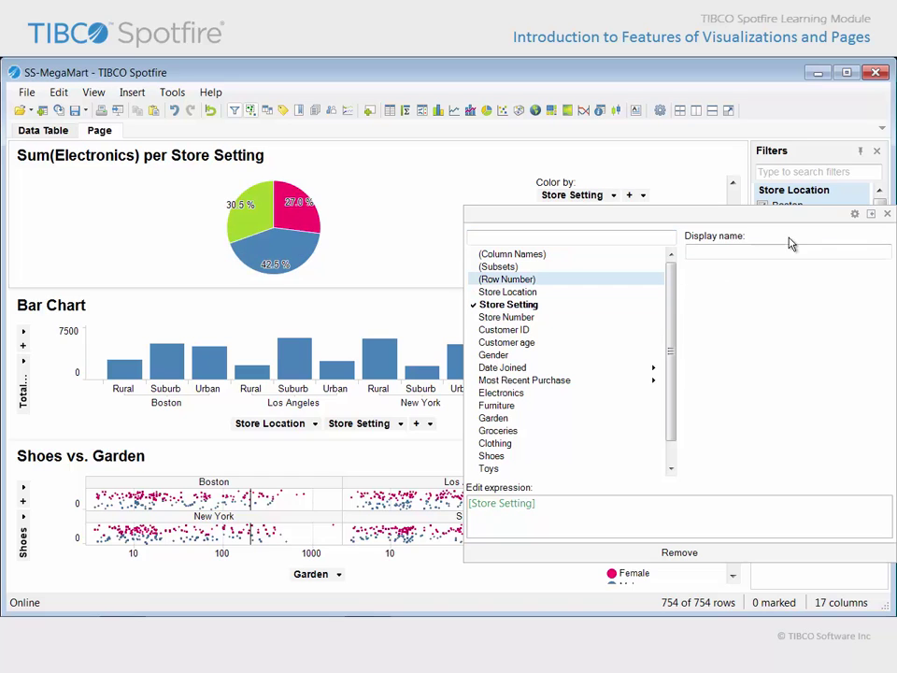
pyautogui.click(887, 214)
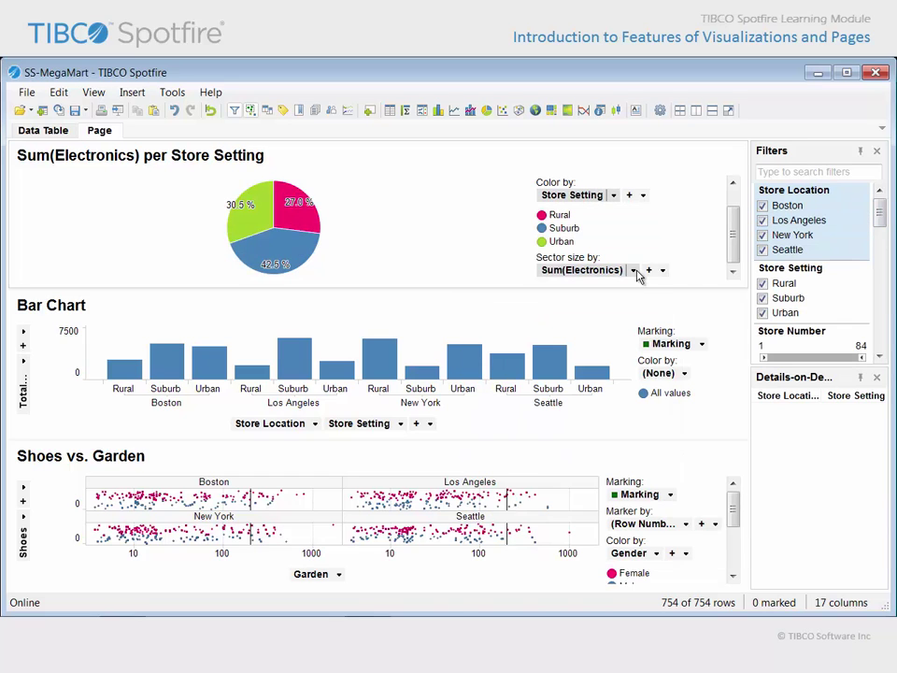
# Size the pie sectors by Count(Customer ID).
pyautogui.click(635, 271)
pyautogui.click(575, 361)
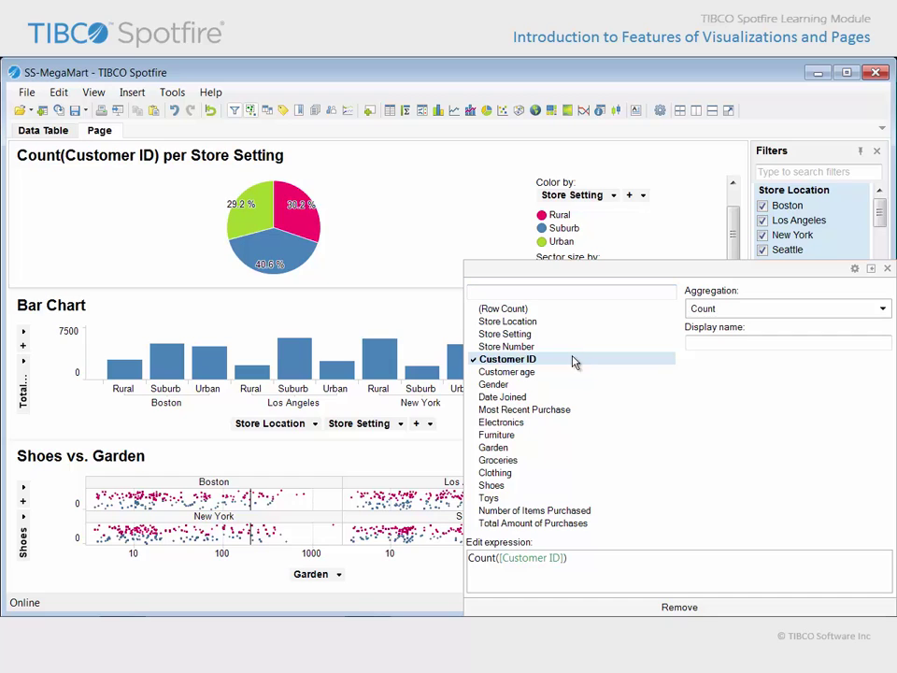
pyautogui.click(888, 269)
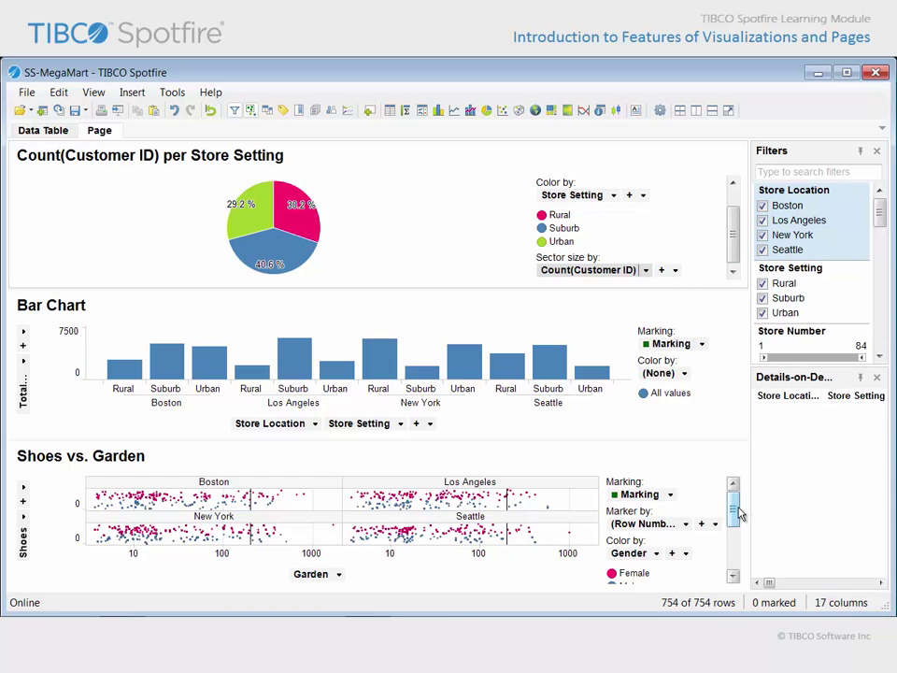
pyautogui.moveTo(734, 510); pyautogui.dragTo(736, 523)
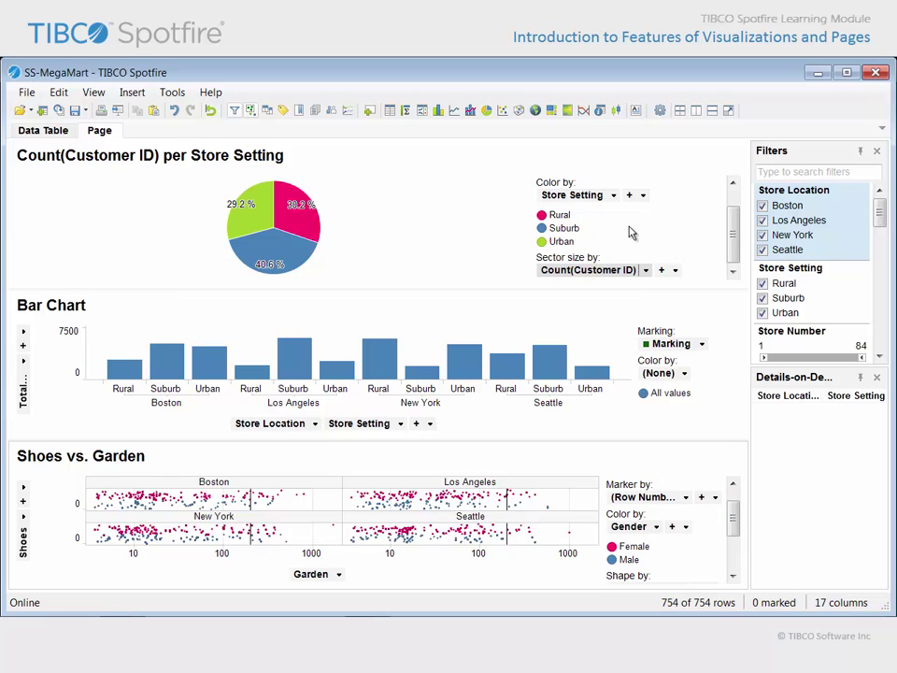
# Recolour the pie legend swatches: Rural to orange, Suburb to teal.
pyautogui.click(542, 215)
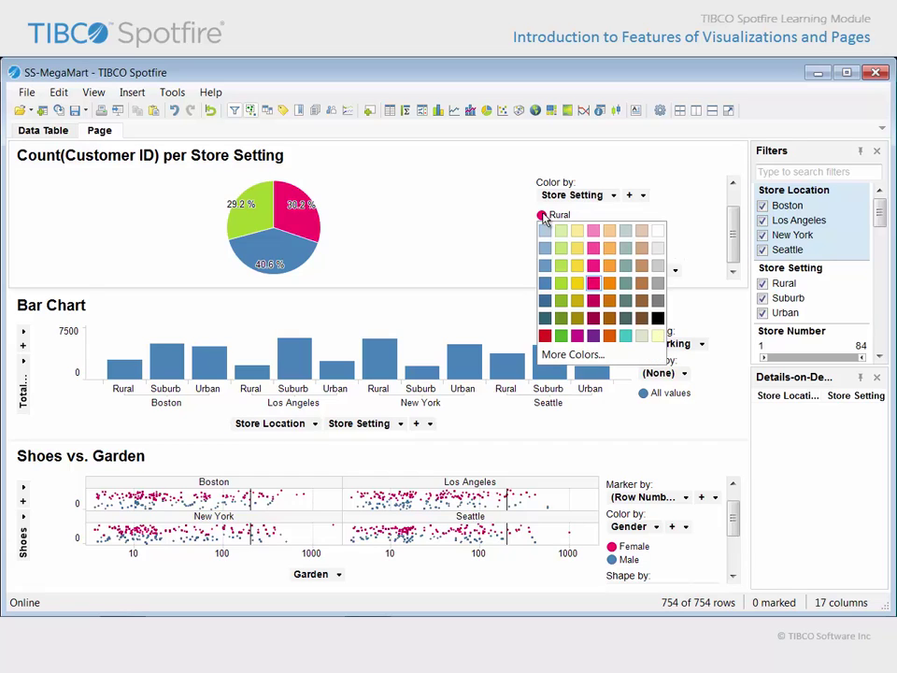
pyautogui.click(609, 318)
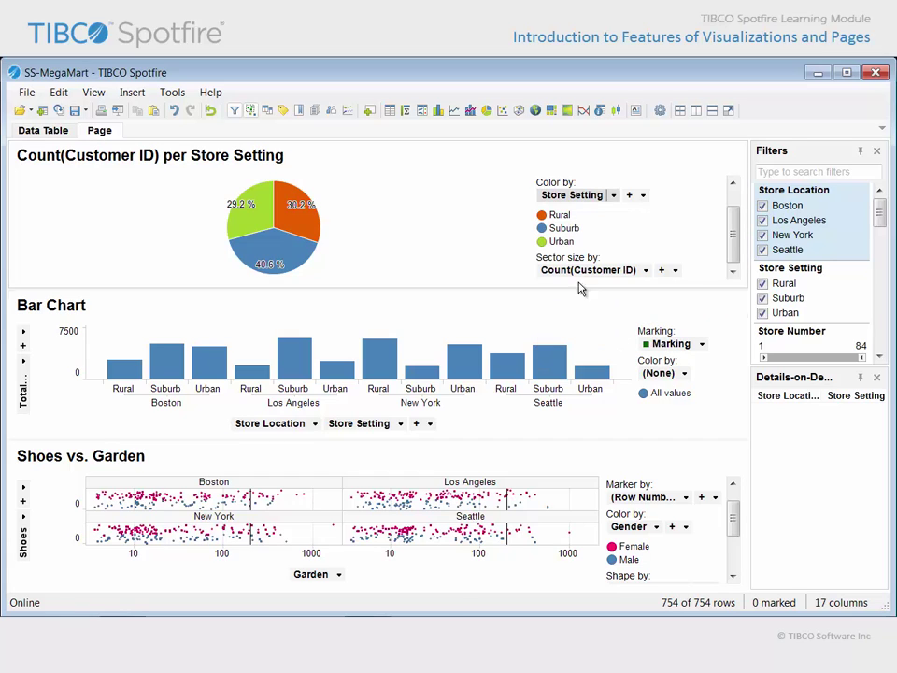
pyautogui.click(542, 228)
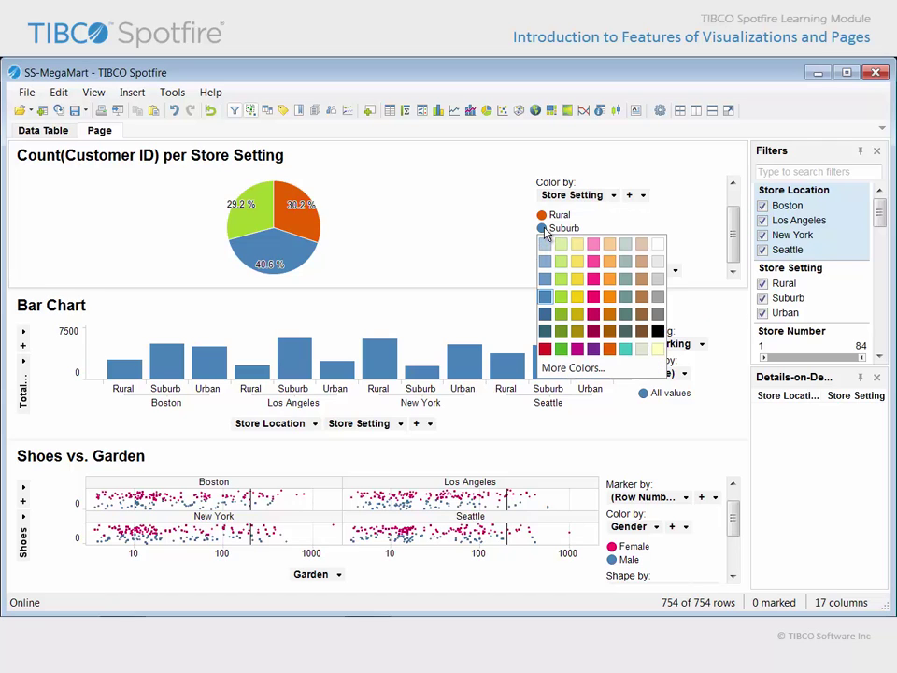
pyautogui.click(625, 349)
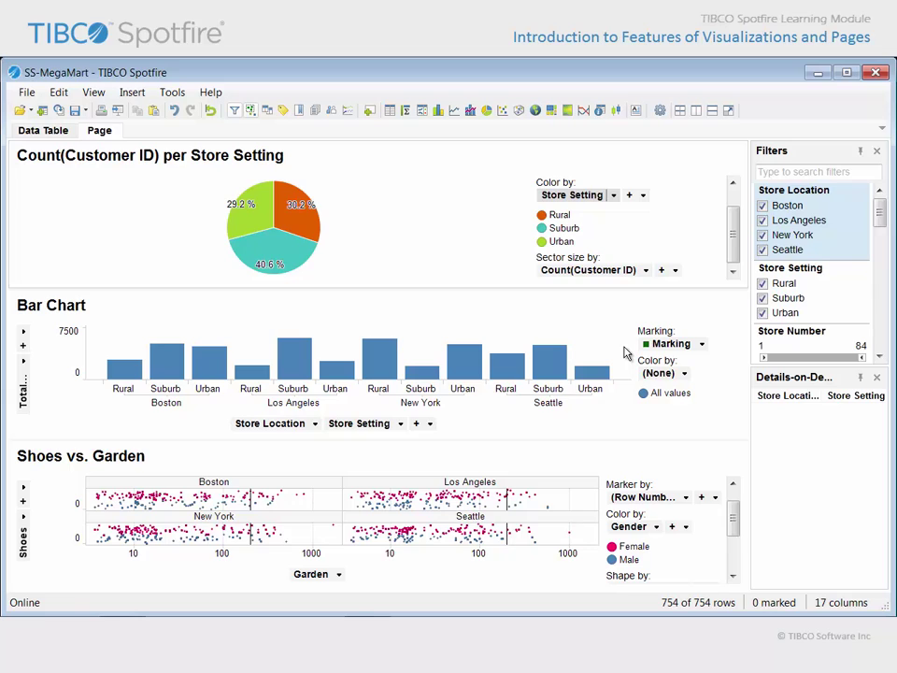
# Hide the colour-by section from the bar chart legend.
pyautogui.rightClick(567, 224)
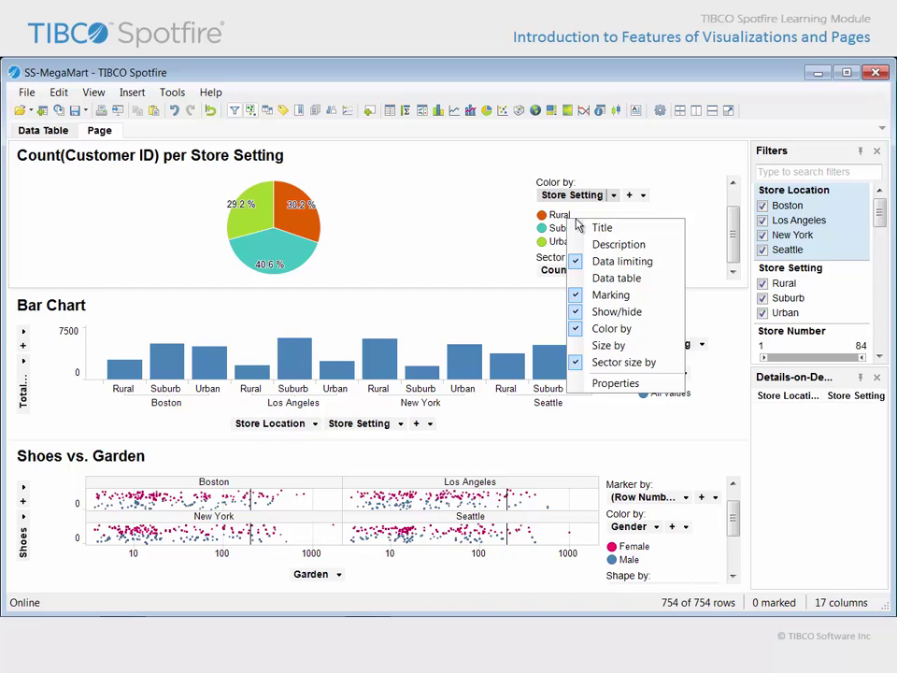
pyautogui.click(504, 255)
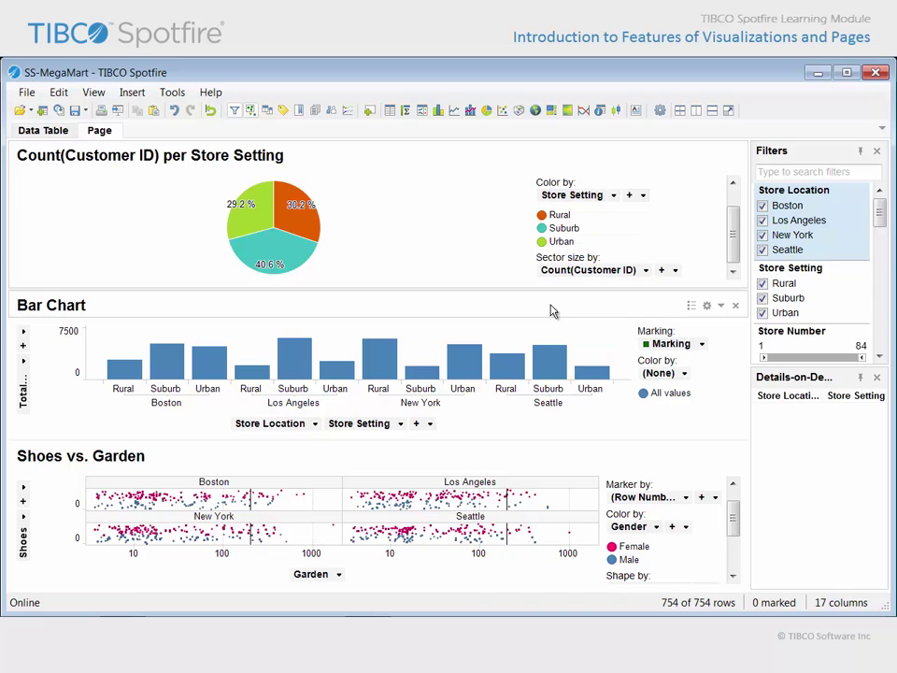
pyautogui.click(669, 367)
pyautogui.rightClick(669, 367)
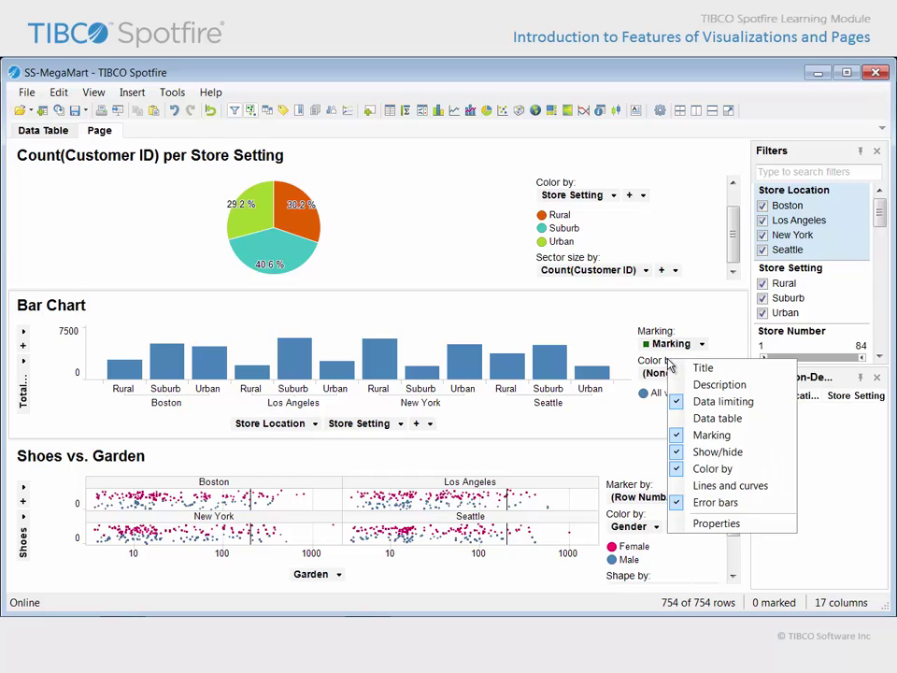
pyautogui.click(724, 469)
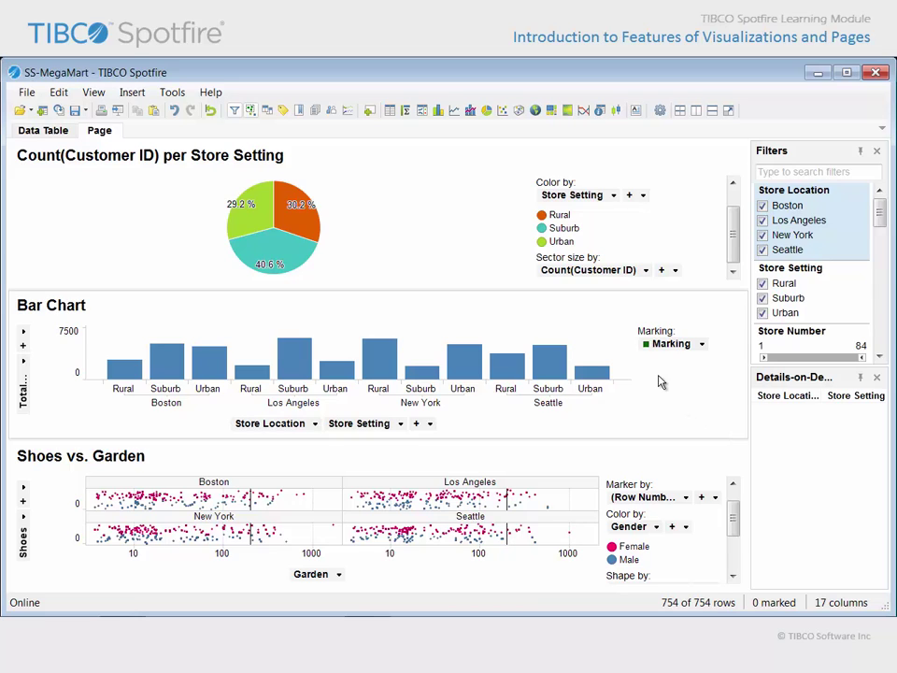
# Bring up the bar chart's context menu after checking the legend and Marking options.
pyautogui.rightClick(659, 377)
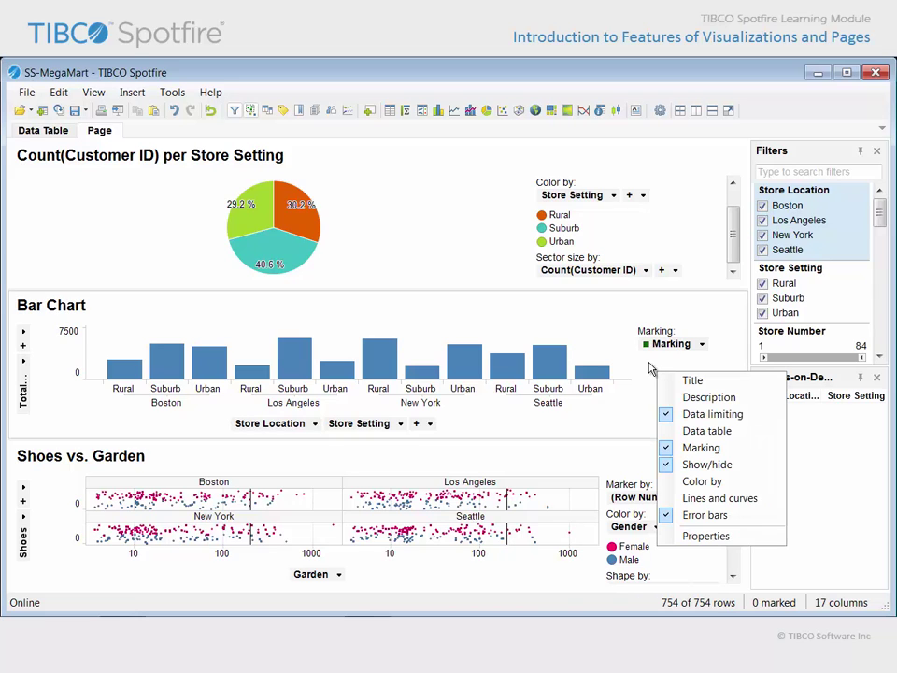
pyautogui.click(652, 369)
pyautogui.rightClick(667, 347)
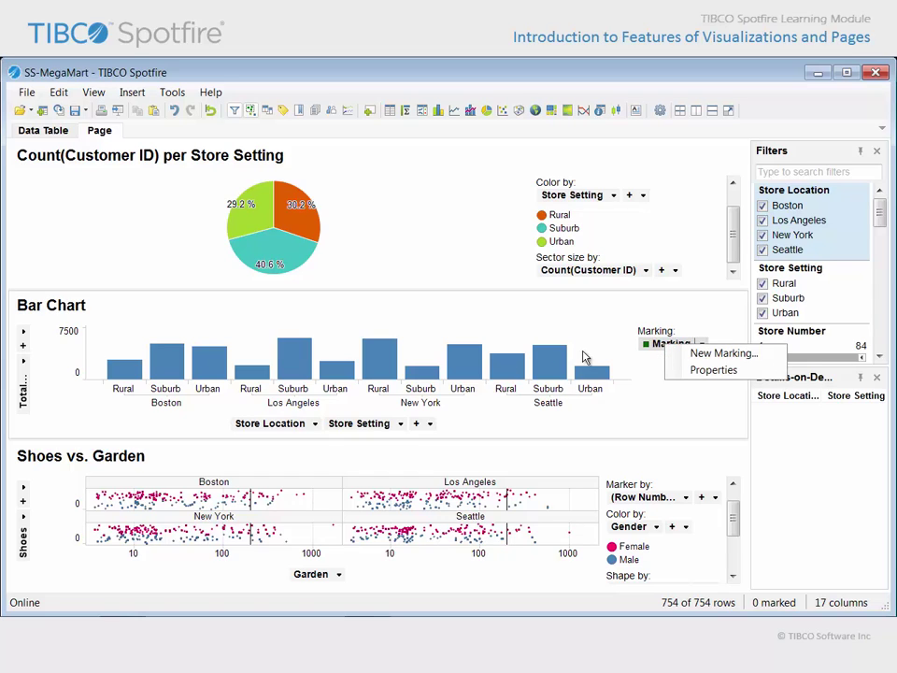
pyautogui.click(410, 340)
pyautogui.rightClick(417, 341)
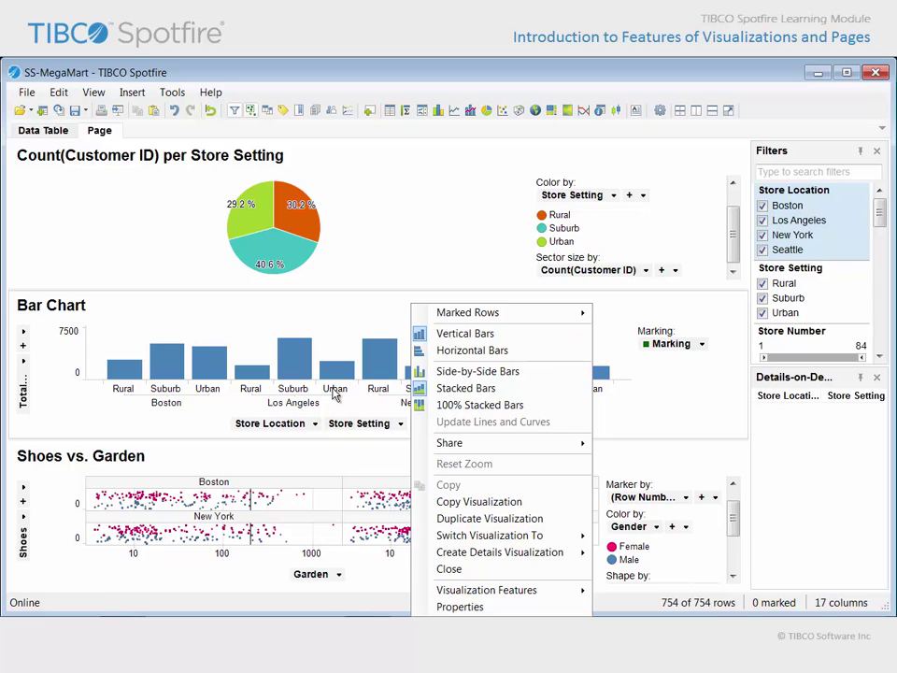
# Turn off log scale on the Shoes vs. Garden plot's Garden axis.
pyautogui.rightClick(295, 393)
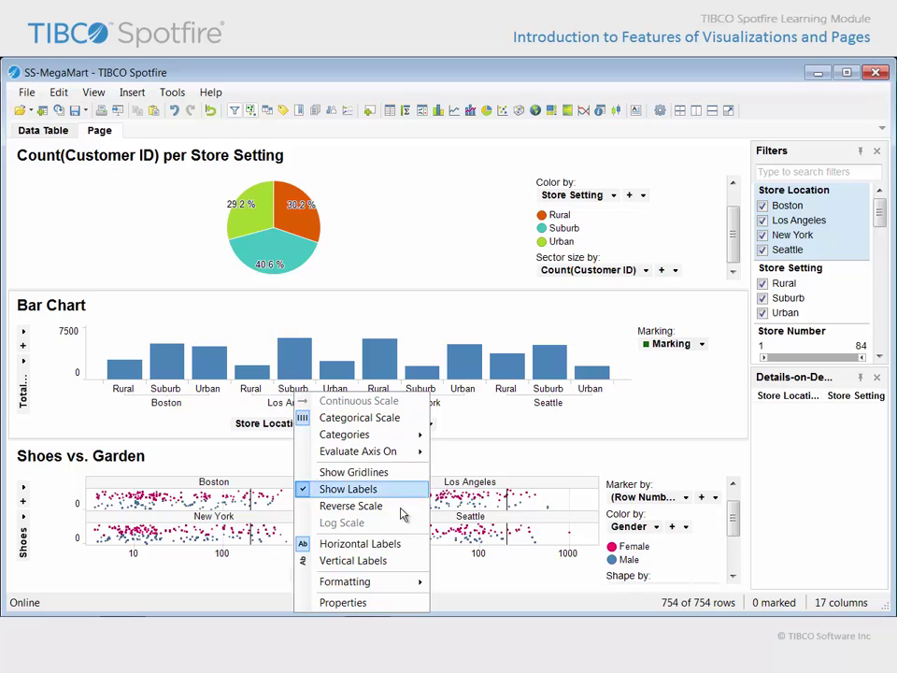
pyautogui.click(492, 587)
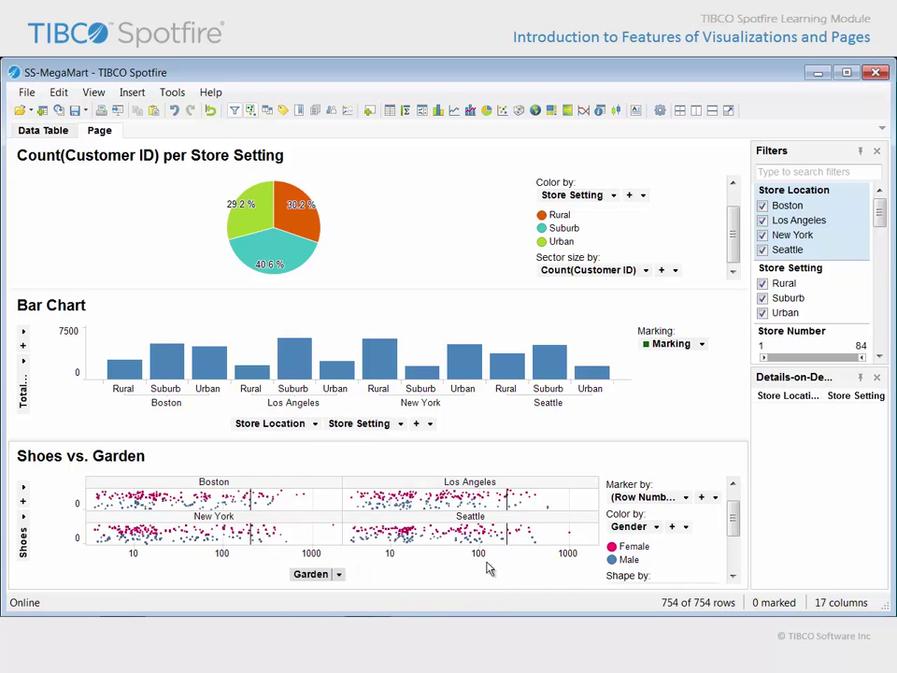
pyautogui.rightClick(484, 561)
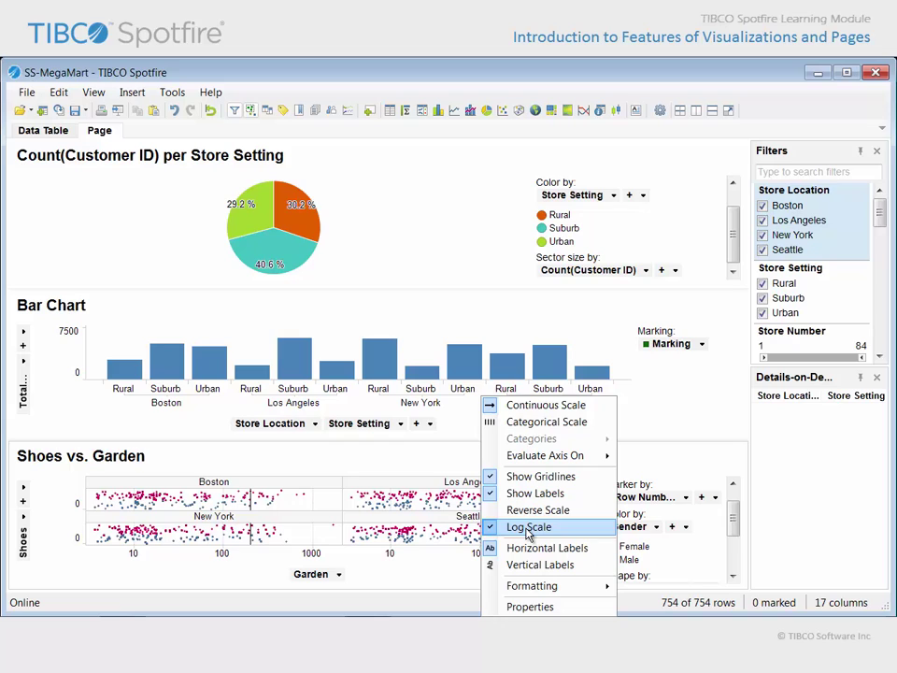
pyautogui.click(528, 527)
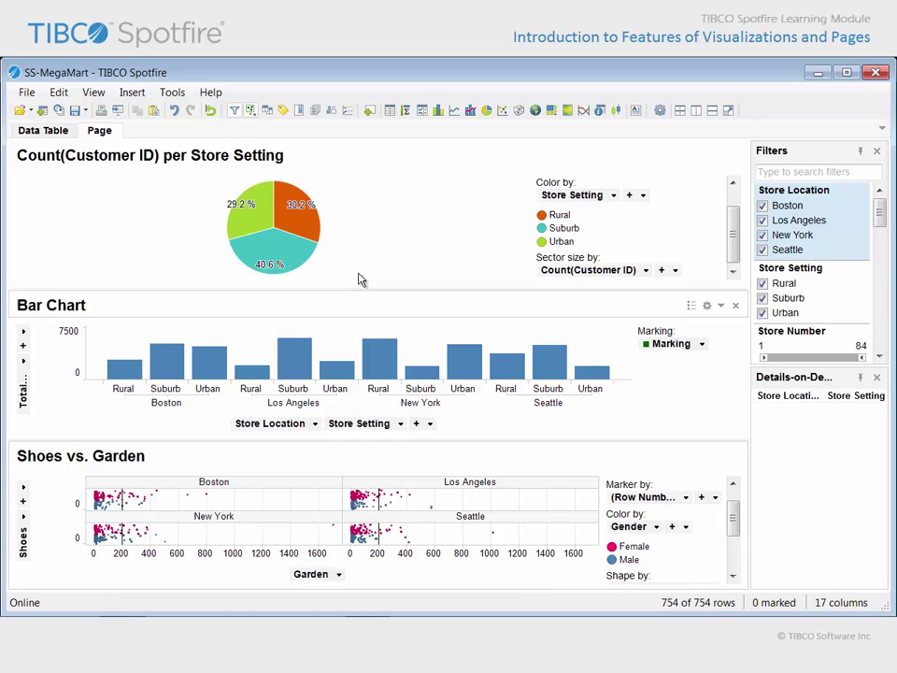
pyautogui.moveTo(318, 163)
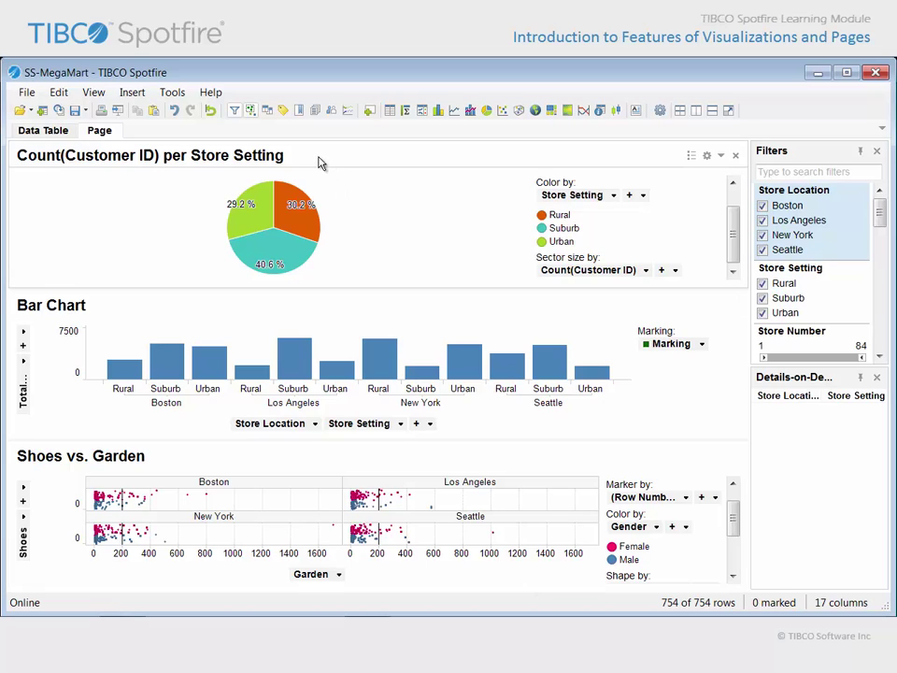
# Dock the pie chart beside the bar chart and resize panels to enlarge Shoes vs. Garden.
pyautogui.moveTo(318, 162)
pyautogui.mouseDown()
pyautogui.moveTo(523, 367)
pyautogui.moveTo(532, 365)
pyautogui.mouseUp()
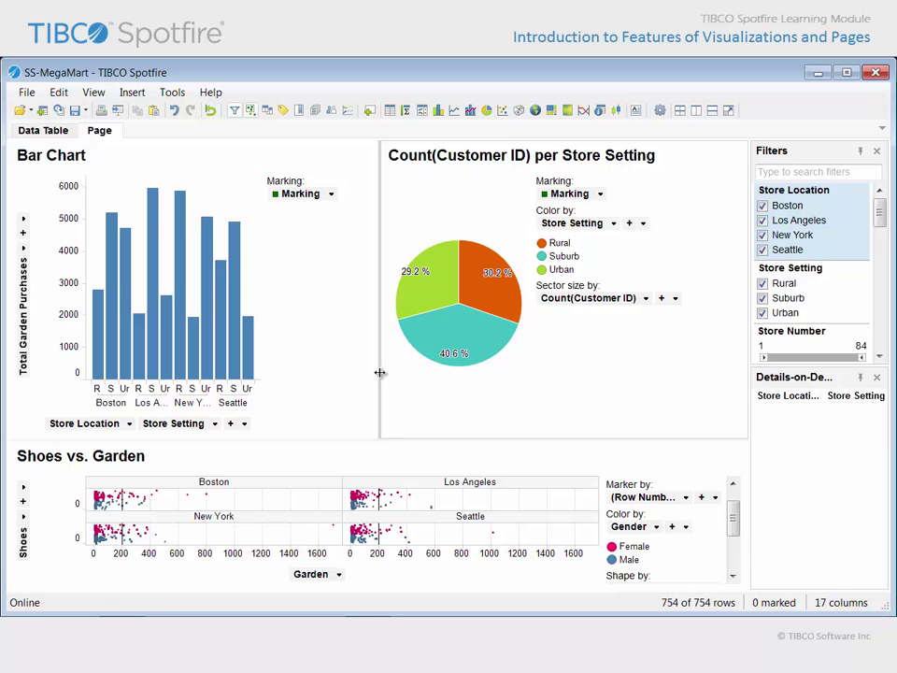
pyautogui.moveTo(381, 372); pyautogui.dragTo(470, 375)
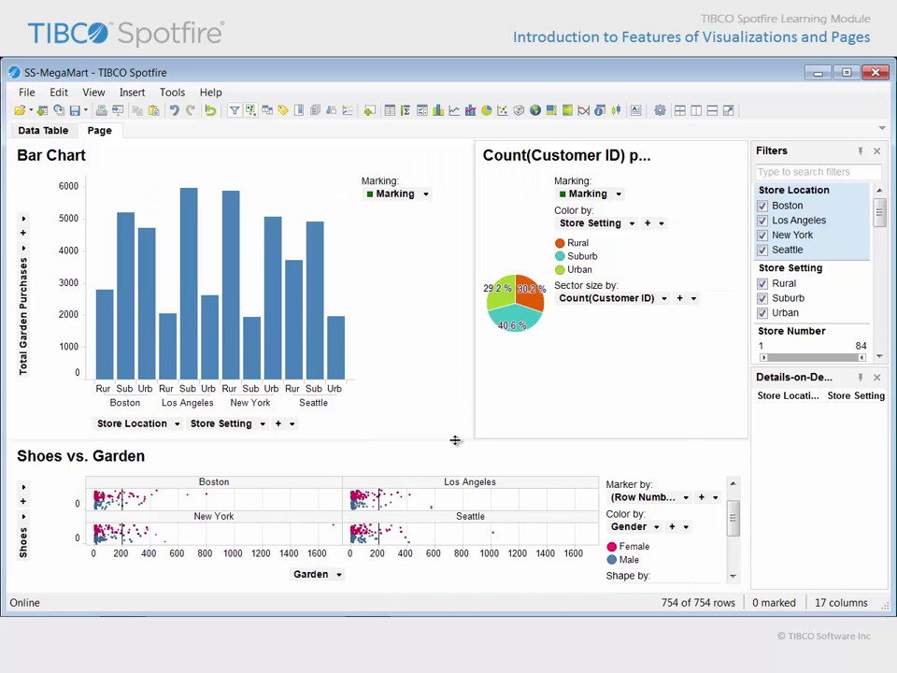
pyautogui.moveTo(455, 440); pyautogui.dragTo(459, 338)
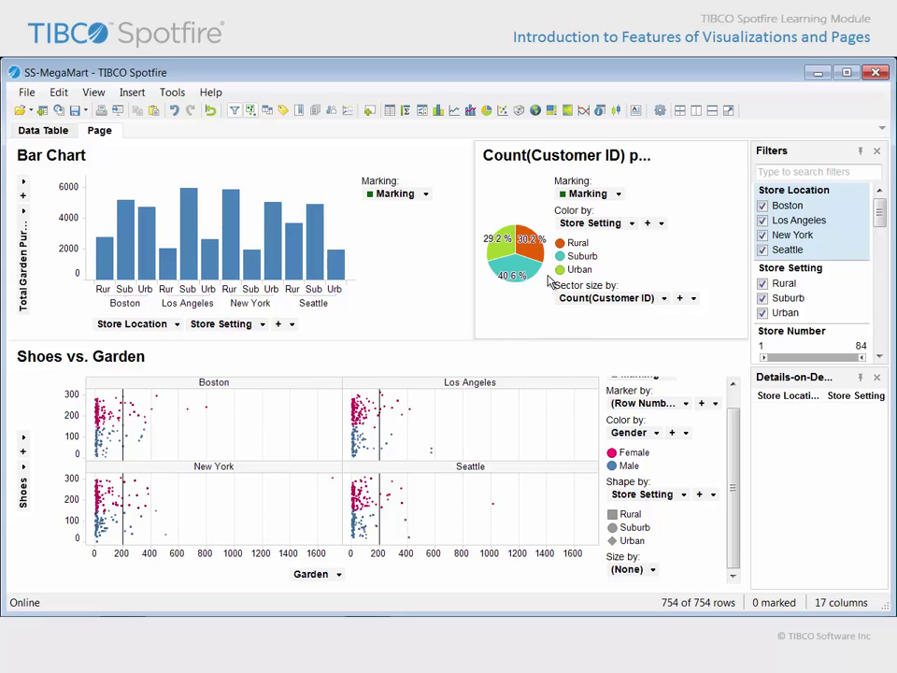
pyautogui.moveTo(552, 209); pyautogui.dragTo(616, 210)
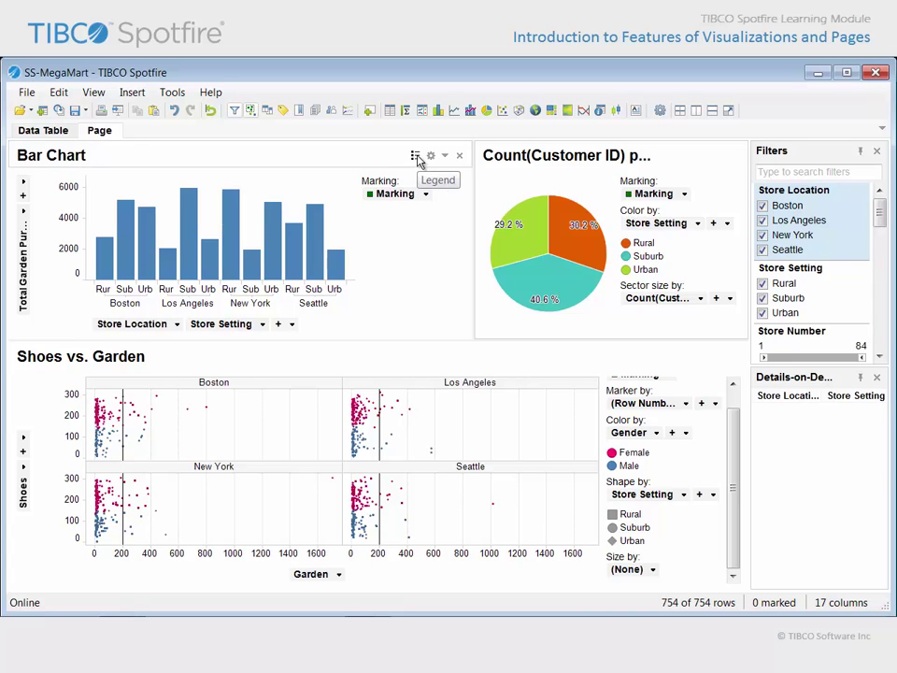
# Hide the Bar Chart legend and dock the Shoes vs. Garden legend inside its plot.
pyautogui.click(416, 156)
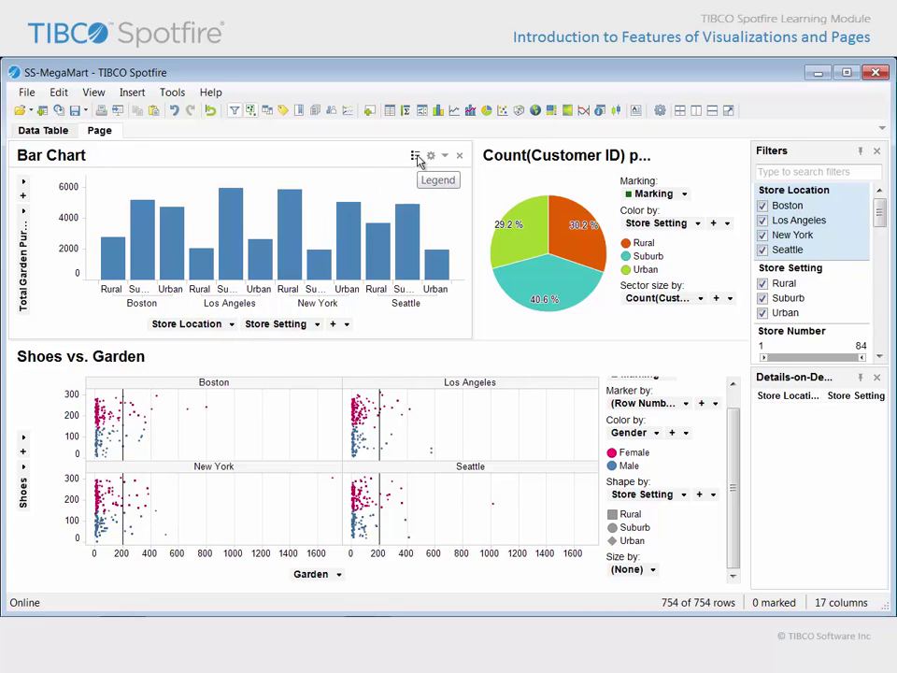
pyautogui.click(693, 361)
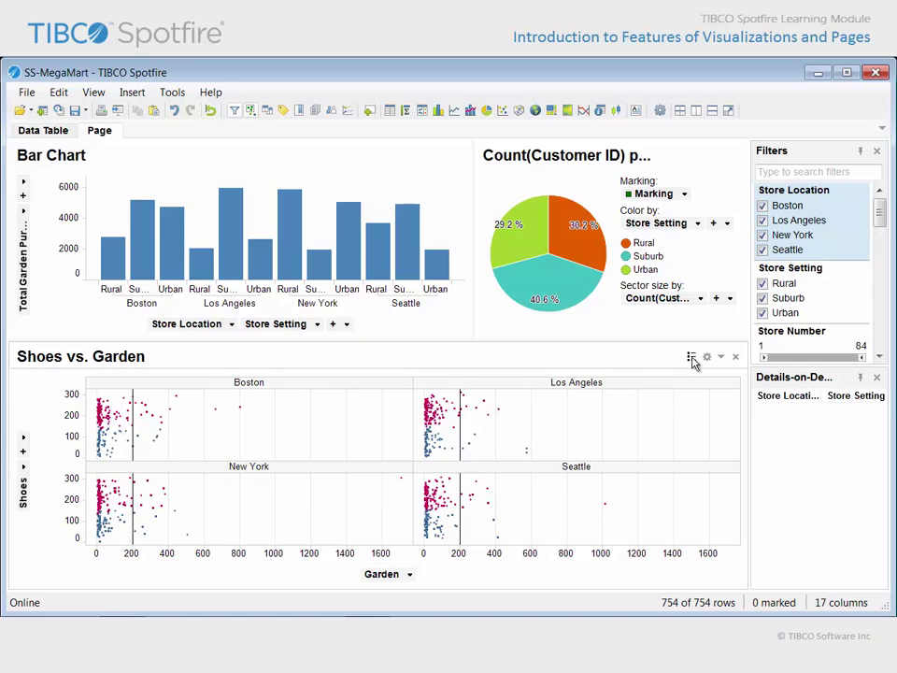
pyautogui.click(693, 359)
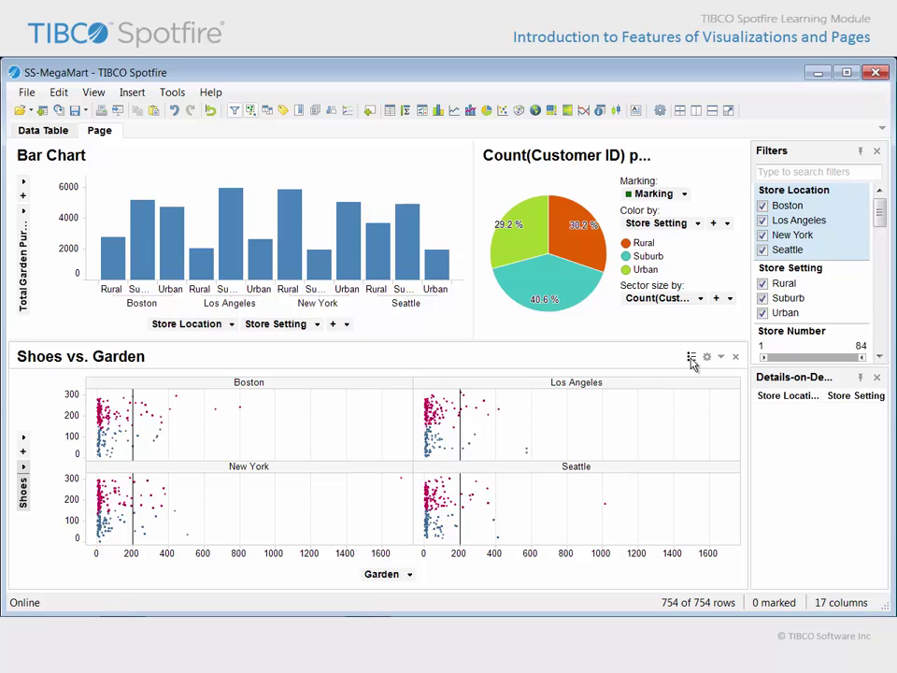
pyautogui.click(691, 358)
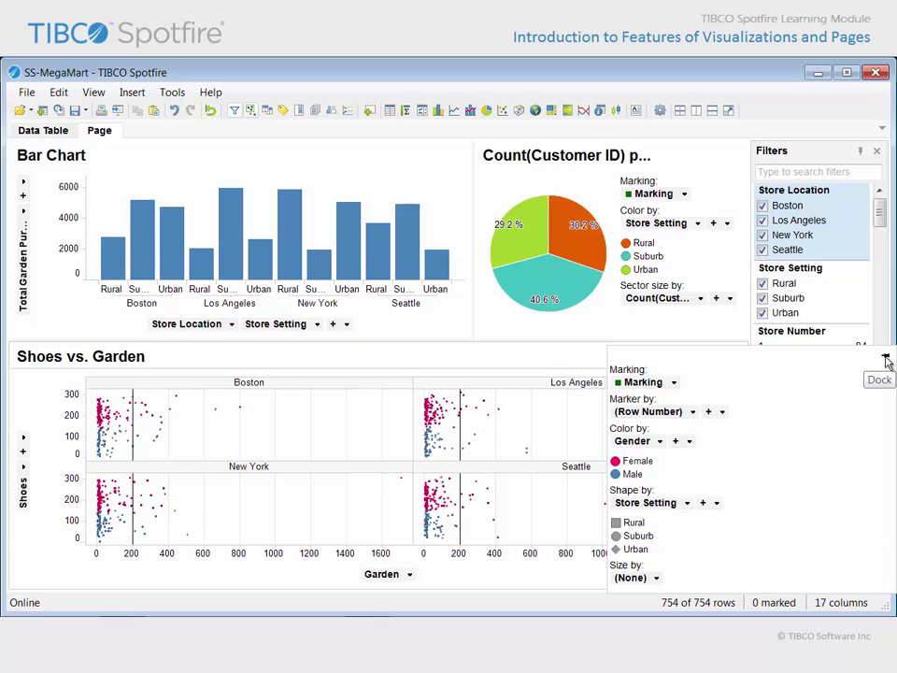
pyautogui.click(885, 359)
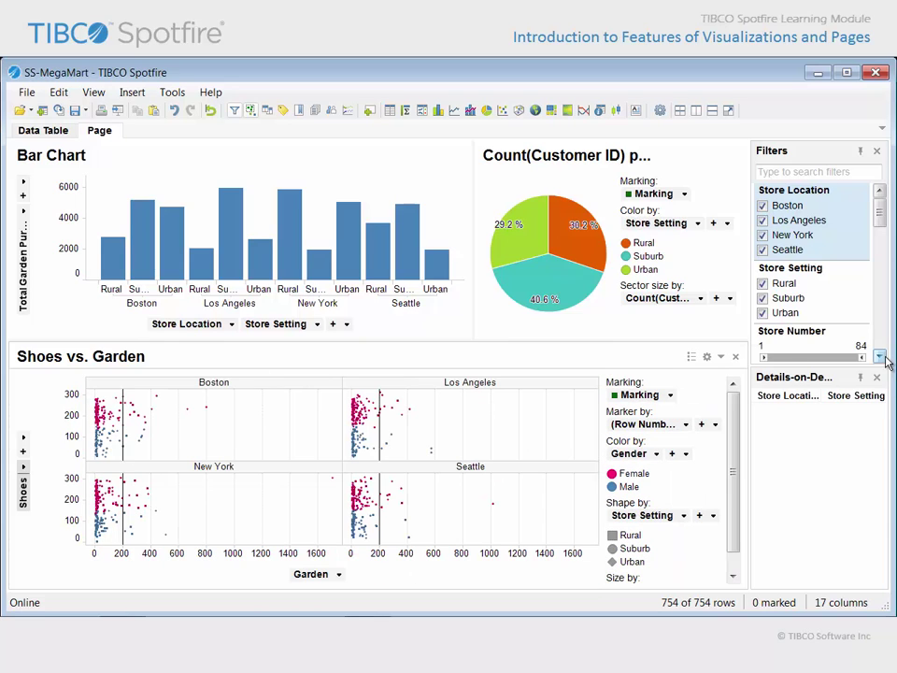
# Close details-on-demand and toggle the Filters panel closed and back open.
pyautogui.click(877, 378)
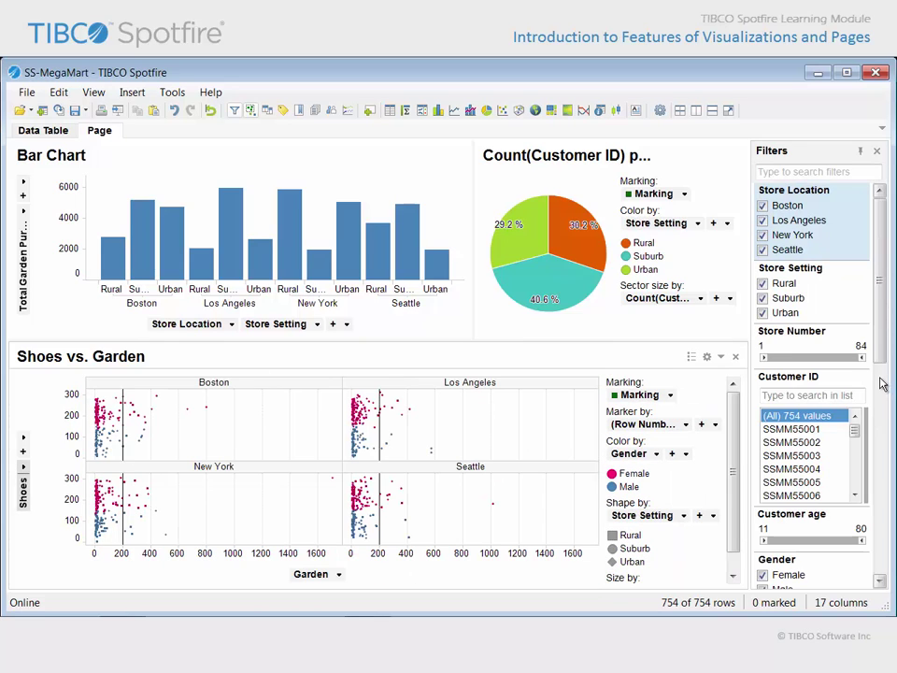
pyautogui.click(878, 153)
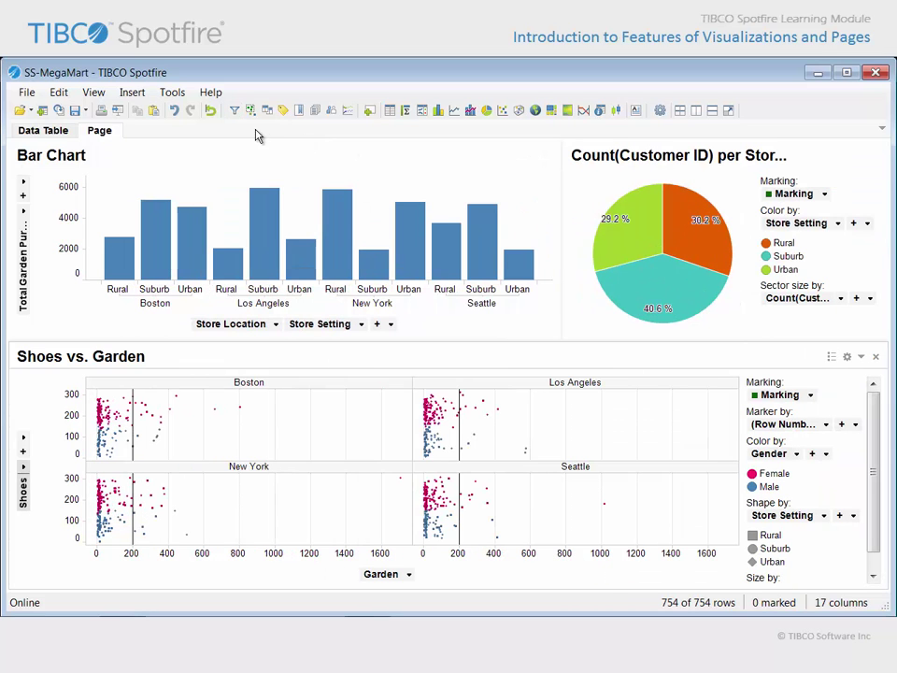
pyautogui.click(235, 110)
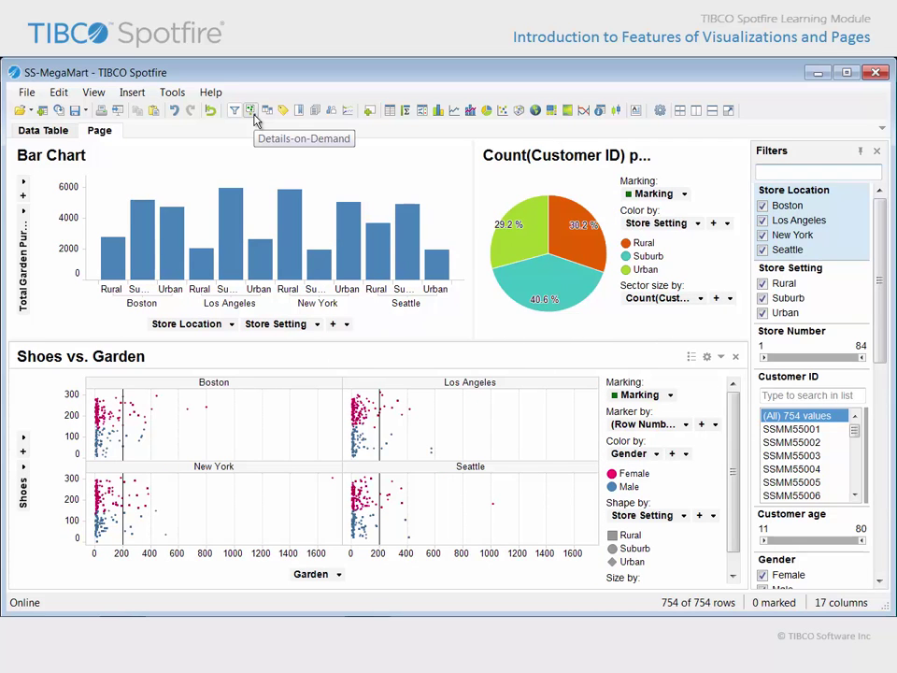
# Reopen details-on-demand, then delete Shoes vs. Garden and add a taller scatter plot.
pyautogui.click(251, 112)
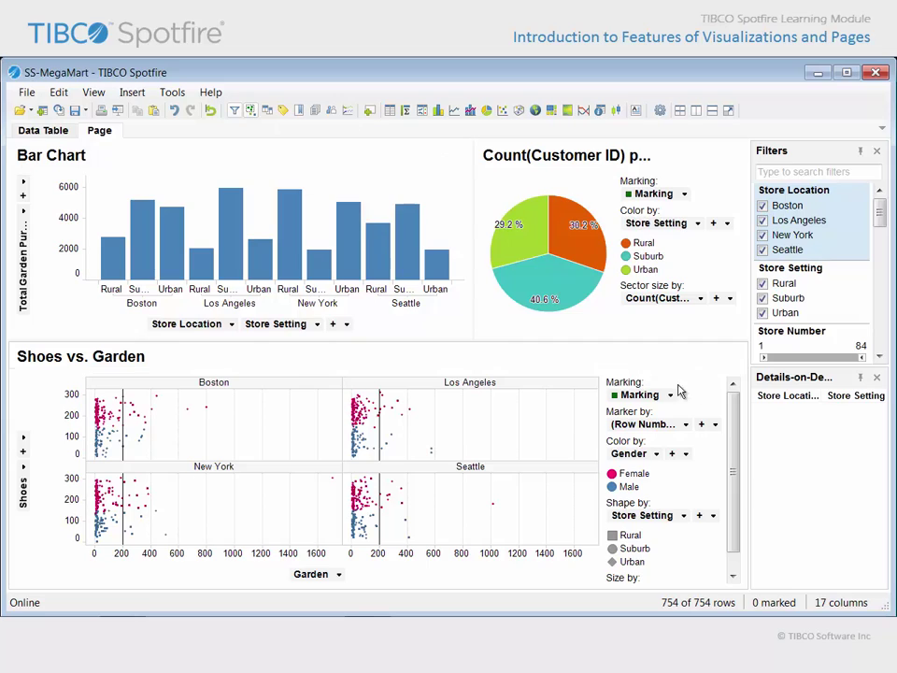
pyautogui.moveTo(735, 356)
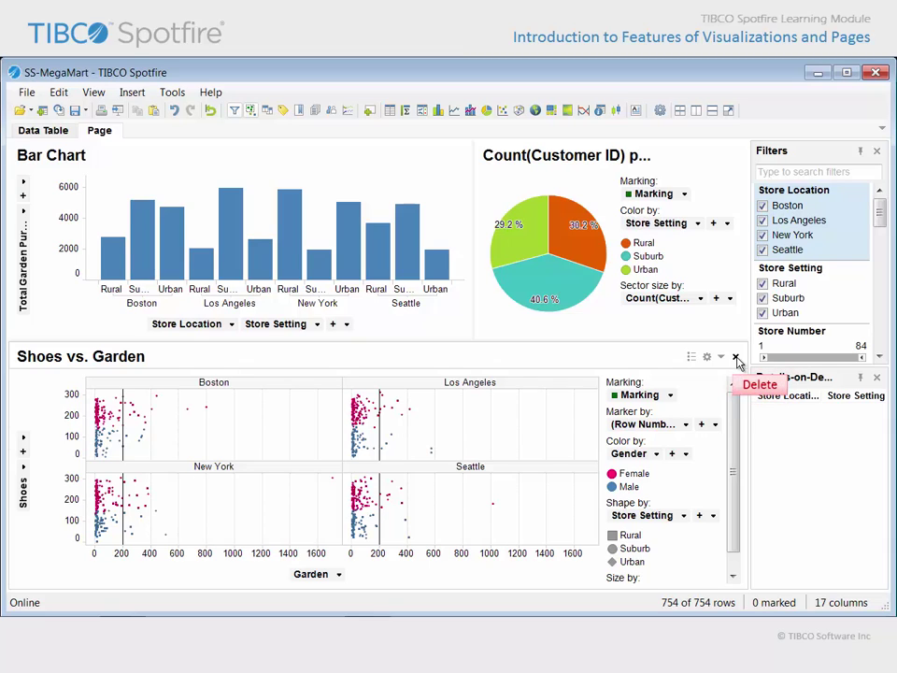
pyautogui.click(736, 358)
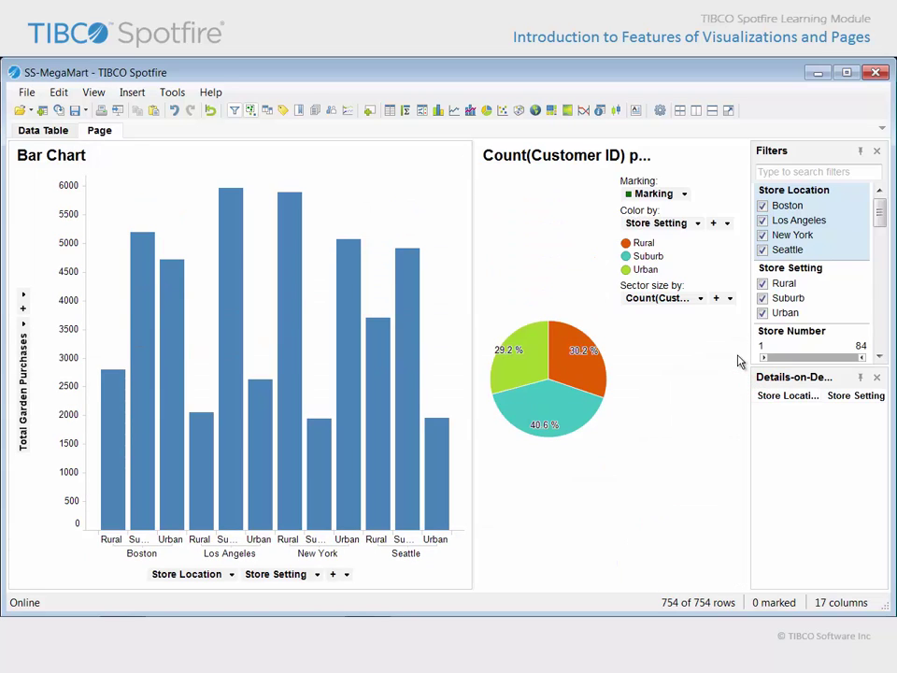
pyautogui.click(502, 110)
pyautogui.moveTo(494, 288); pyautogui.dragTo(510, 377)
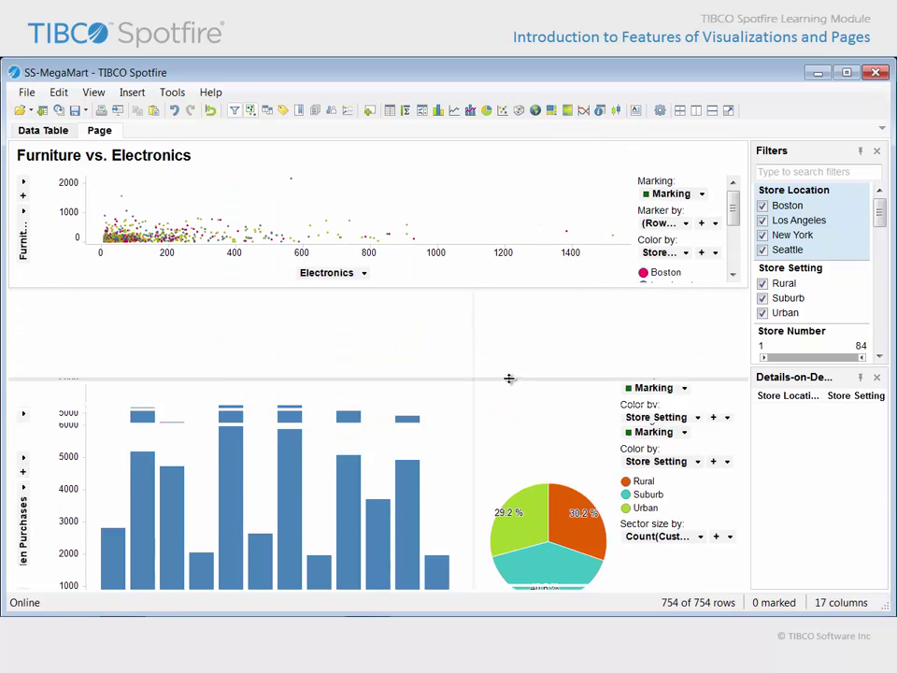
# Undo three times to remove the new plot and restore Shoes vs. Garden.
pyautogui.click(175, 112)
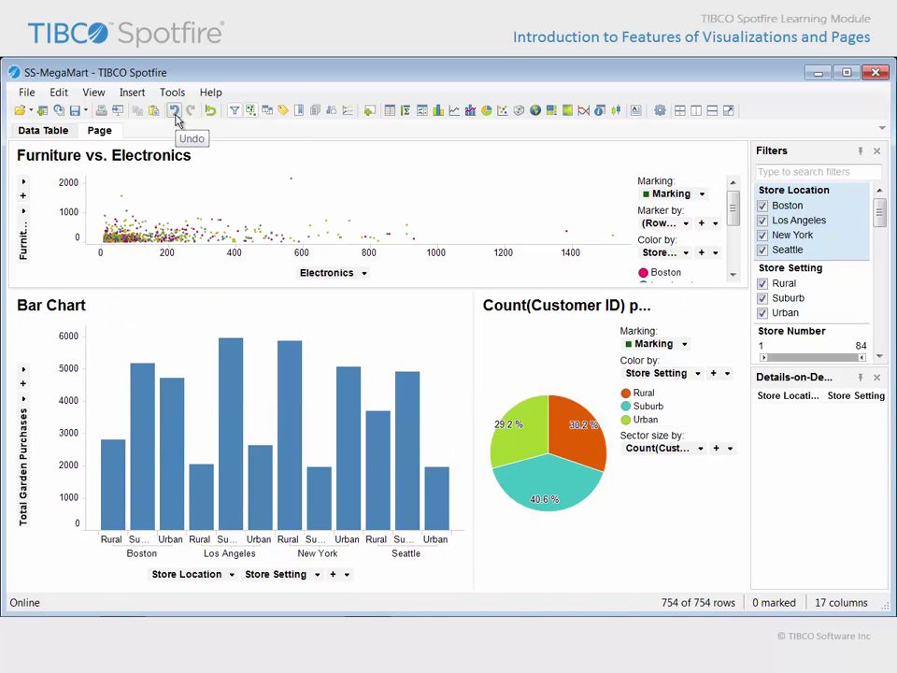
pyautogui.click(175, 112)
pyautogui.click(175, 112)
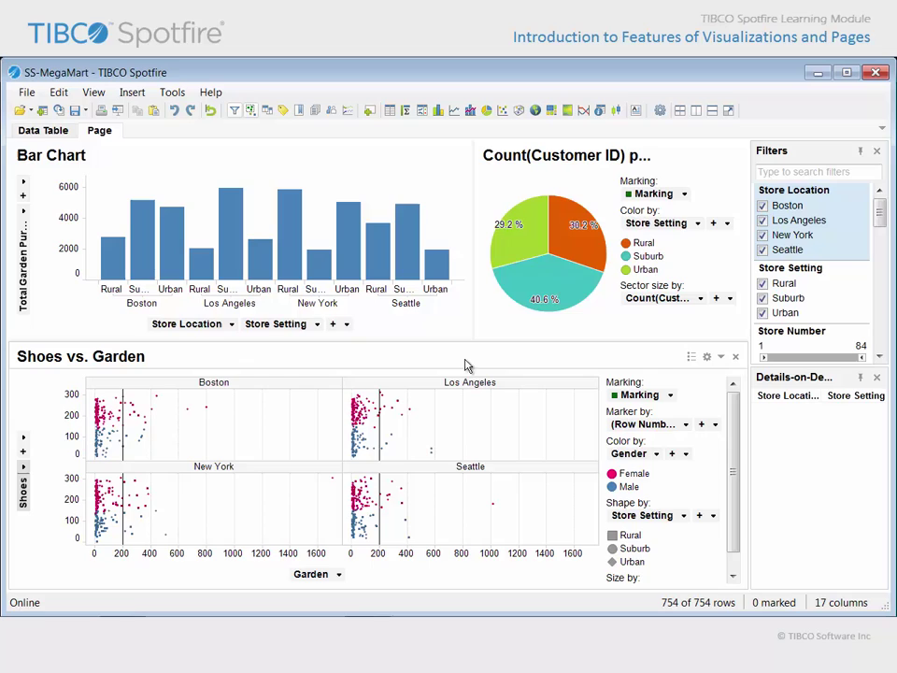
pyautogui.moveTo(654, 356)
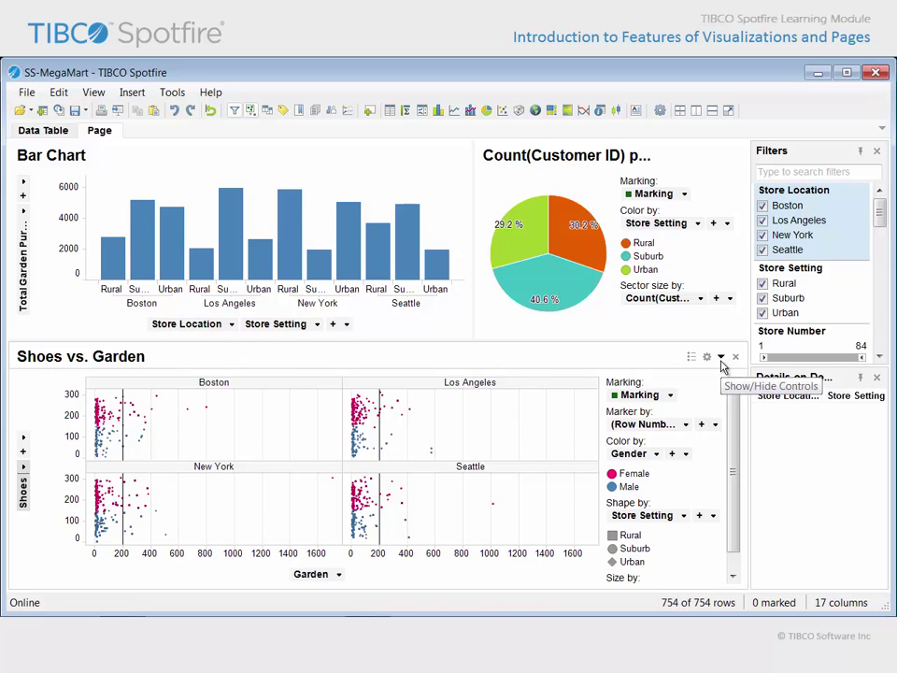
# Add an X zoom slider to Shoes vs. Garden and narrow the Garden axis to about 0–220.
pyautogui.click(721, 360)
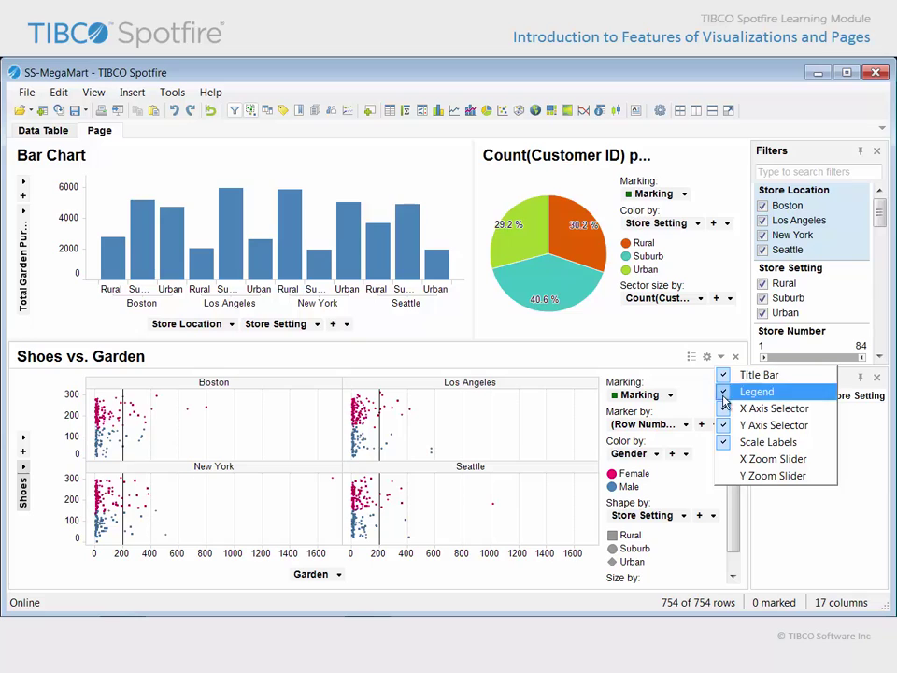
pyautogui.click(787, 459)
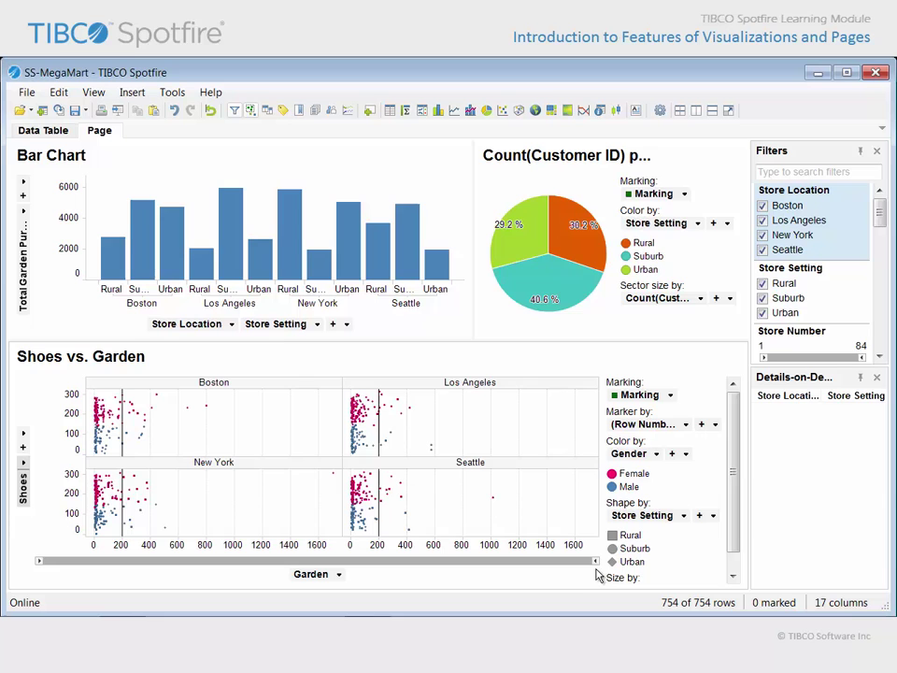
pyautogui.moveTo(596, 561)
pyautogui.mouseDown()
pyautogui.moveTo(135, 580)
pyautogui.moveTo(120, 589)
pyautogui.mouseUp()
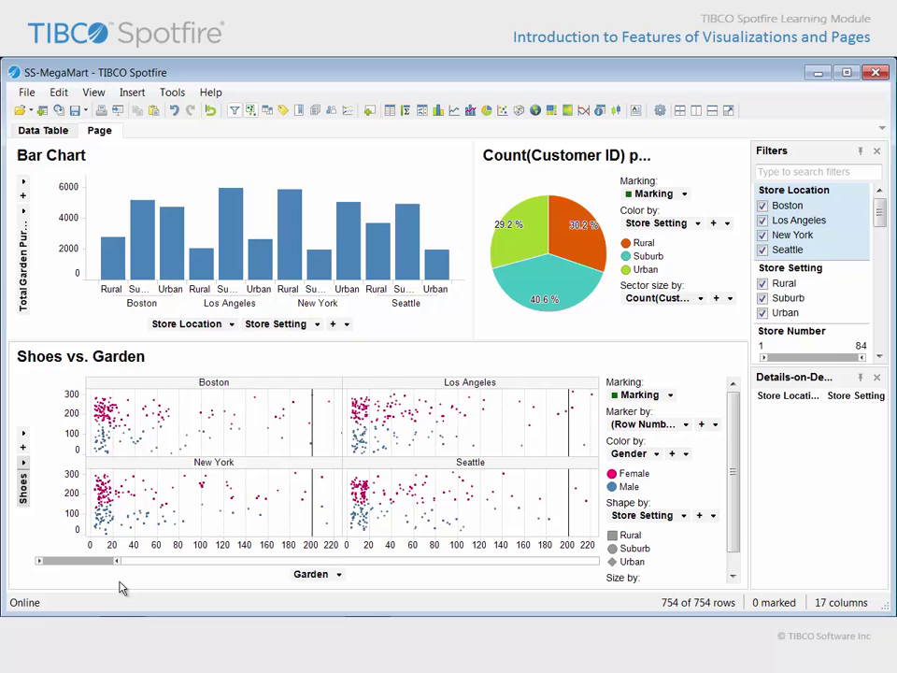
# In Column Properties, give the Garden column 0 decimals with a thousands separator.
pyautogui.click(61, 94)
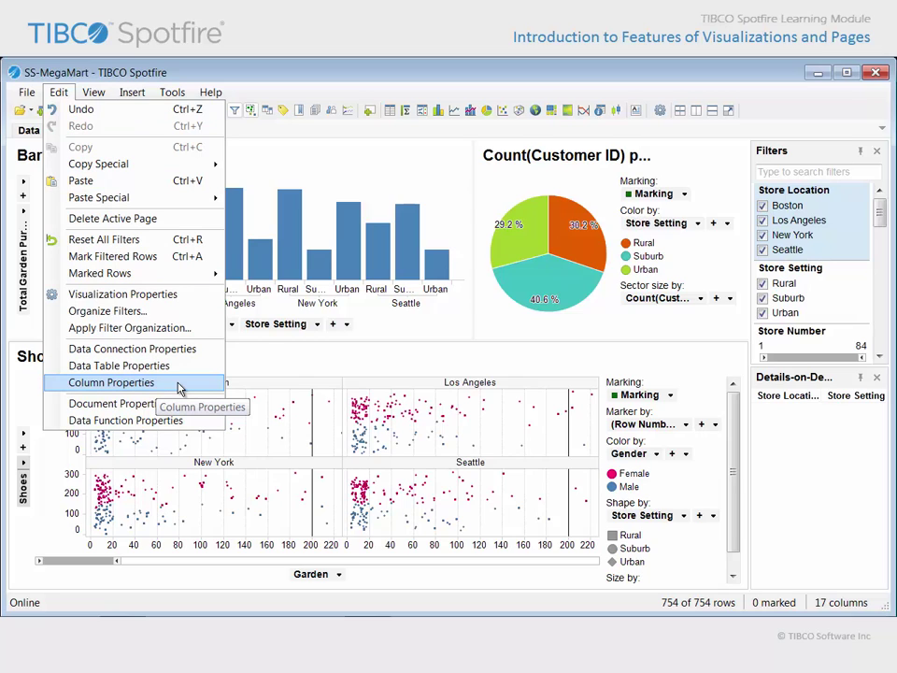
pyautogui.click(181, 387)
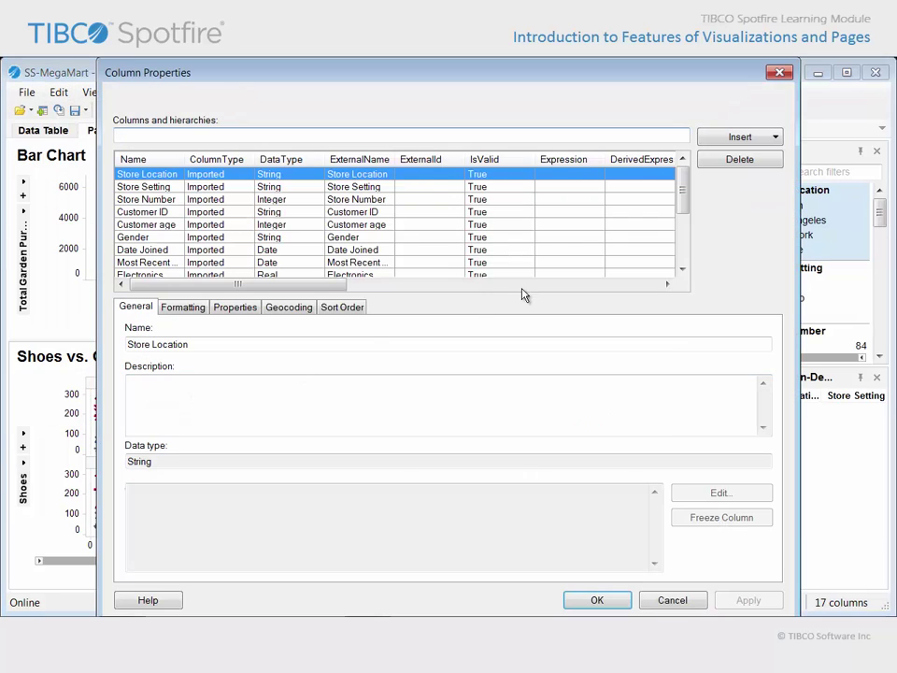
pyautogui.moveTo(682, 185); pyautogui.dragTo(620, 228)
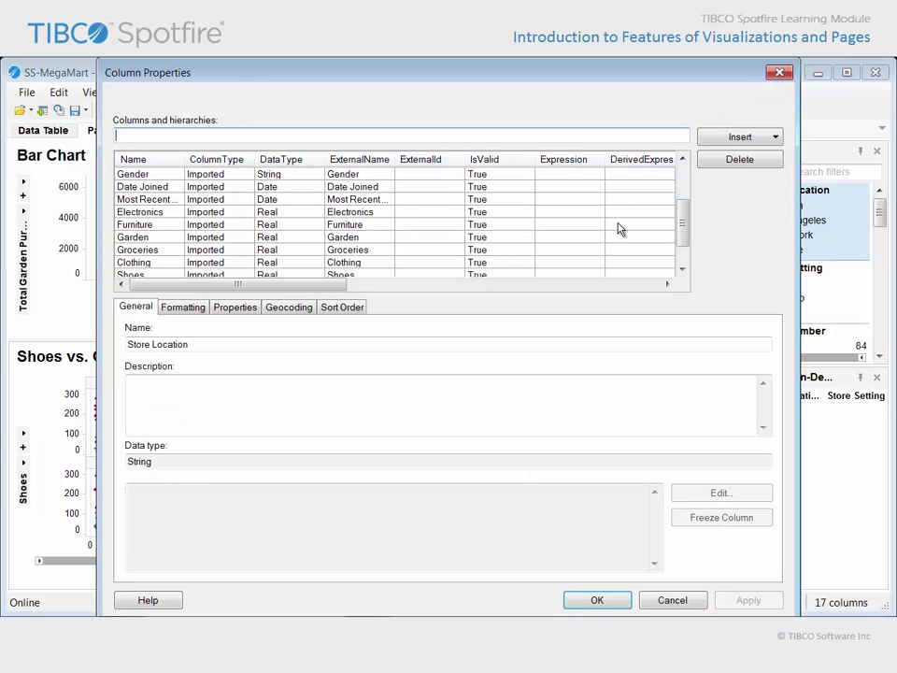
pyautogui.click(129, 238)
pyautogui.click(178, 309)
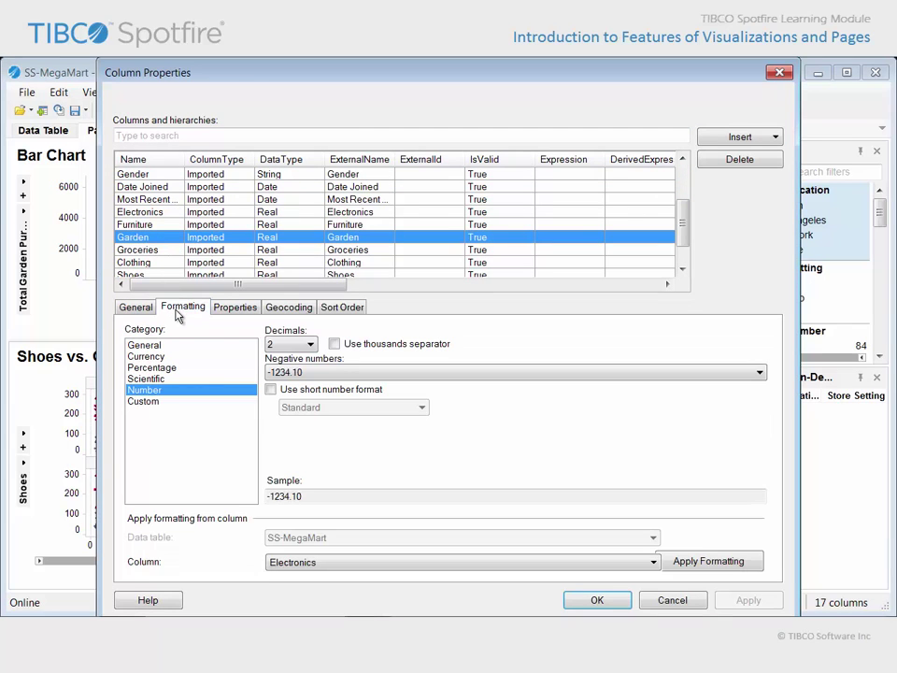
pyautogui.click(309, 344)
pyautogui.click(304, 370)
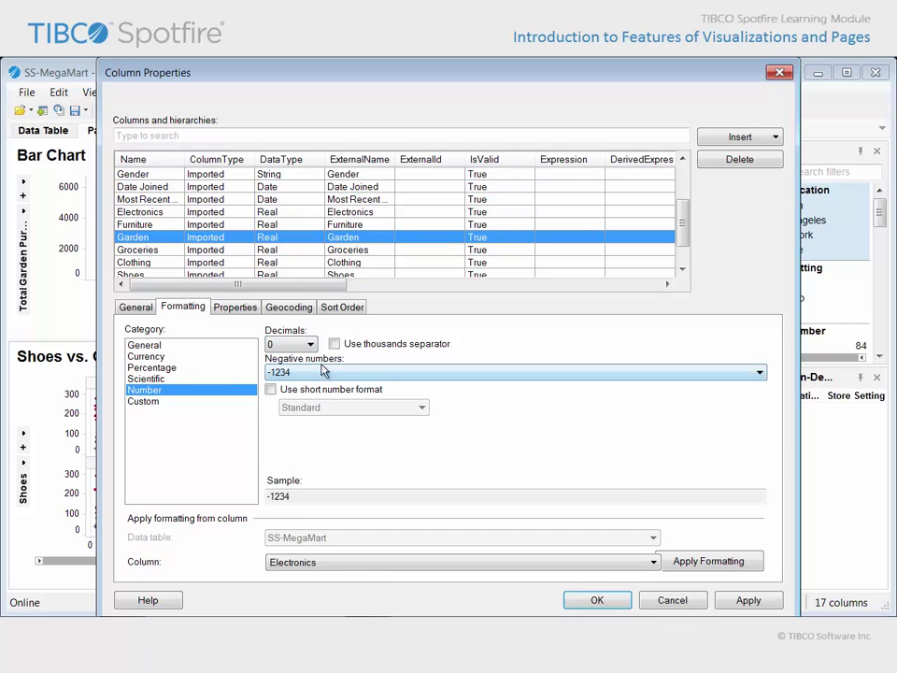
pyautogui.click(335, 344)
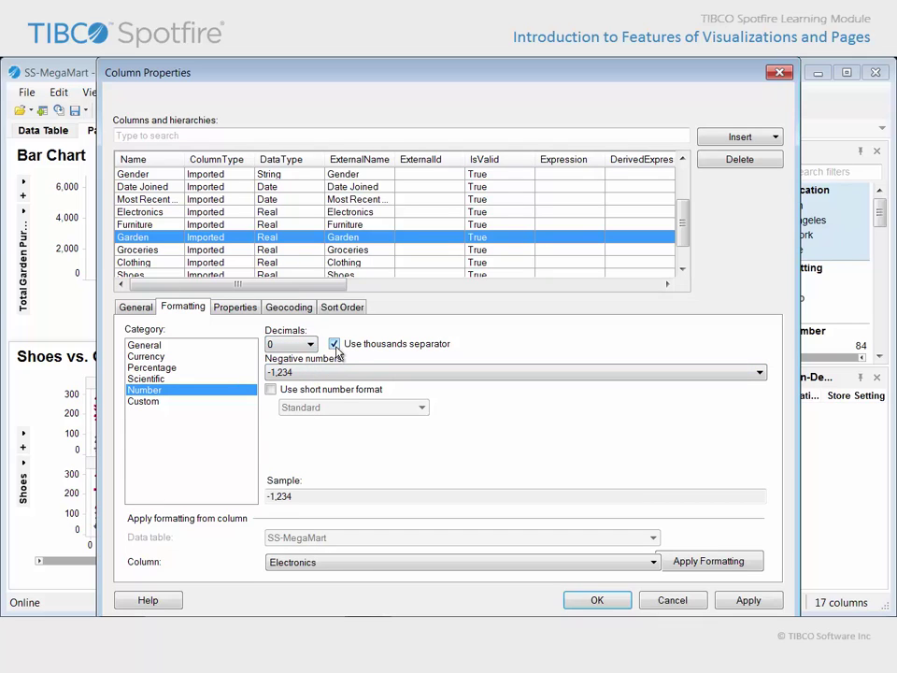
pyautogui.scroll(1, 685, 215)
pyautogui.scroll(1, 685, 192)
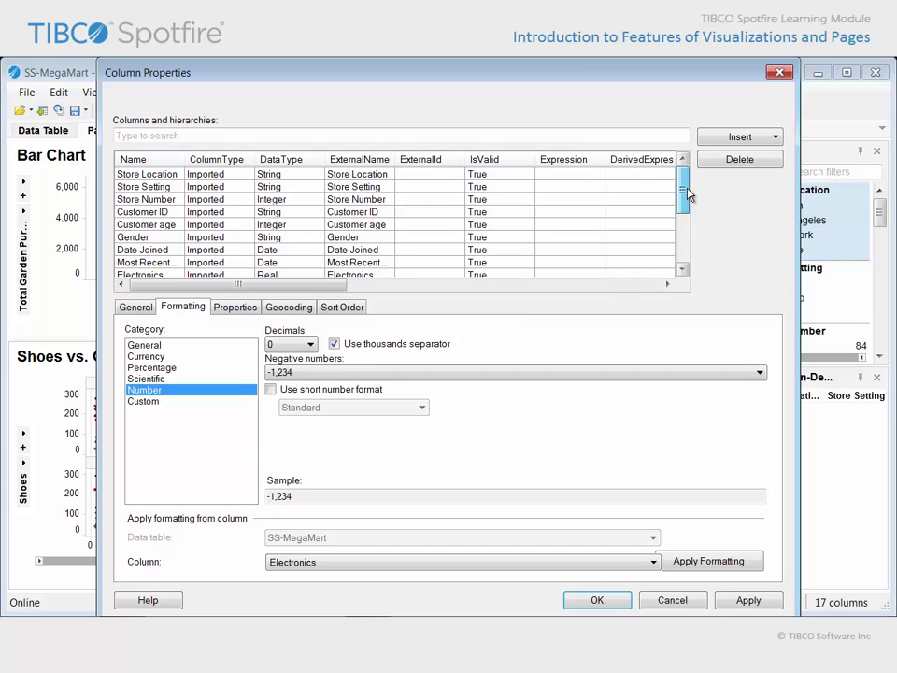
# Set Store Location's custom sort order to New York, Boston, Seattle, Los Angeles and apply.
pyautogui.click(165, 177)
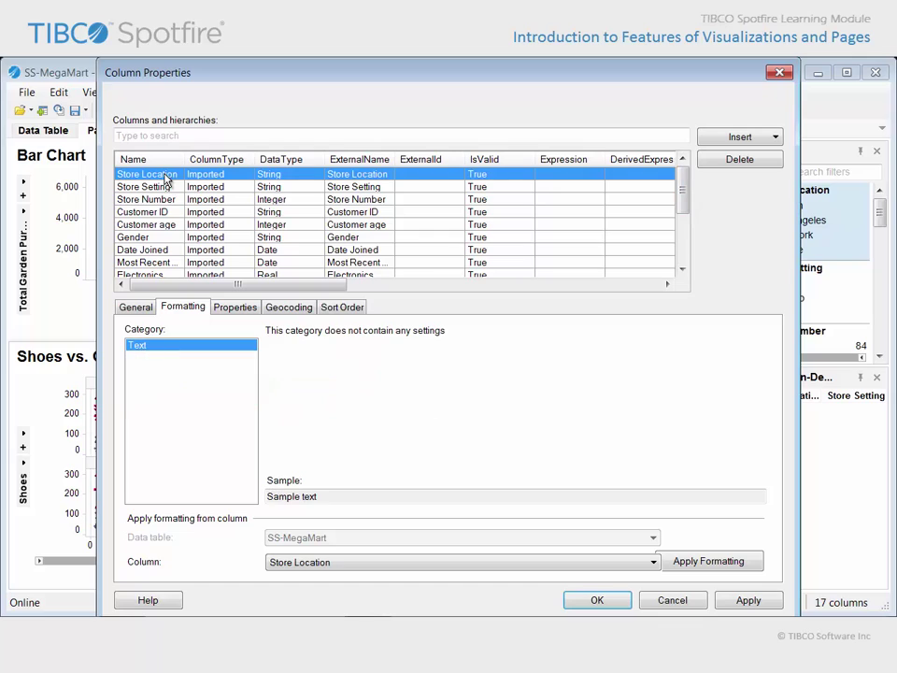
pyautogui.click(348, 310)
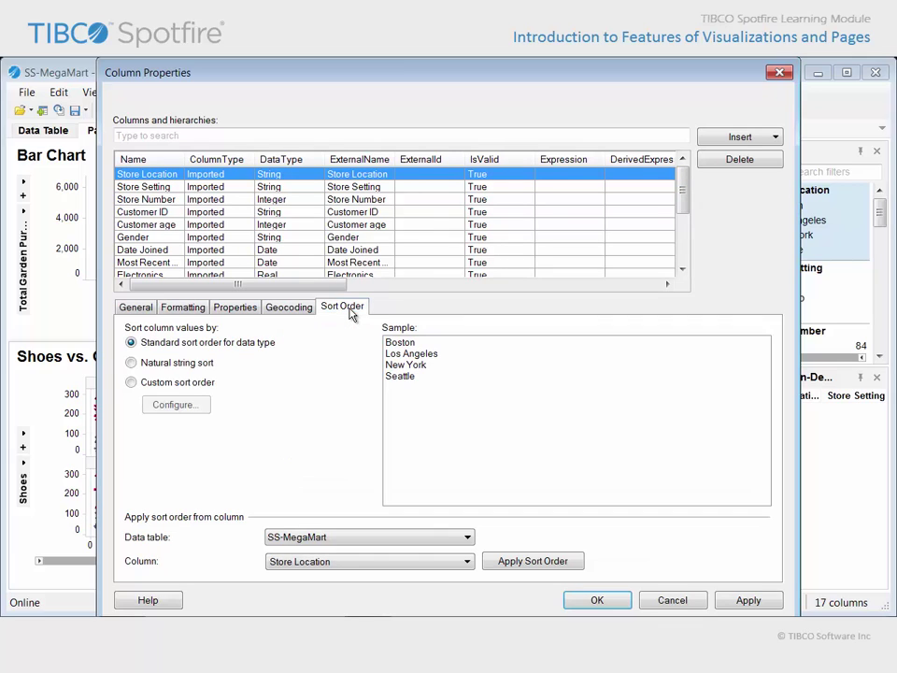
pyautogui.click(131, 383)
pyautogui.click(186, 411)
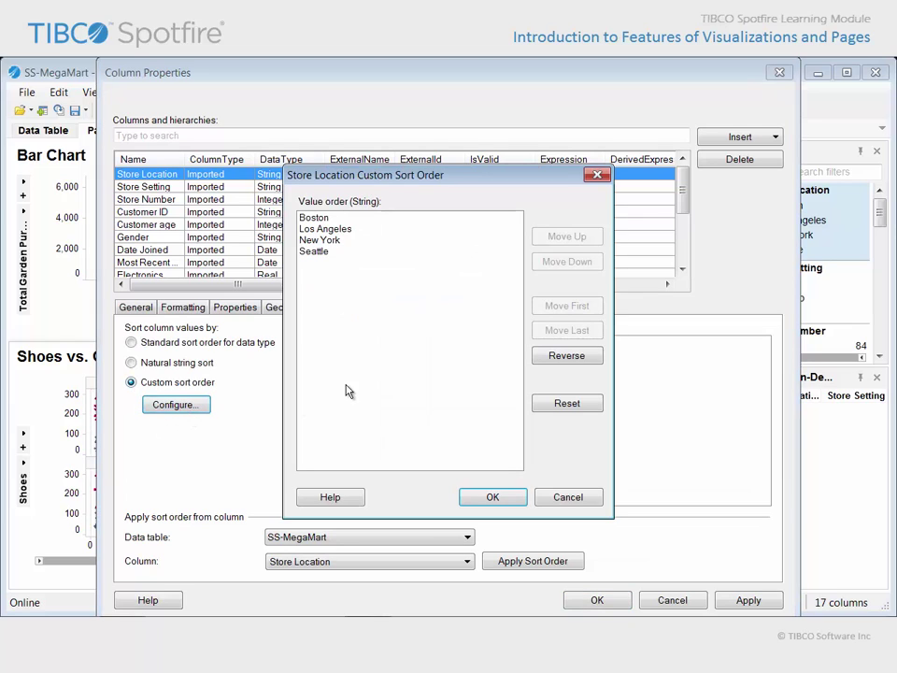
pyautogui.click(344, 242)
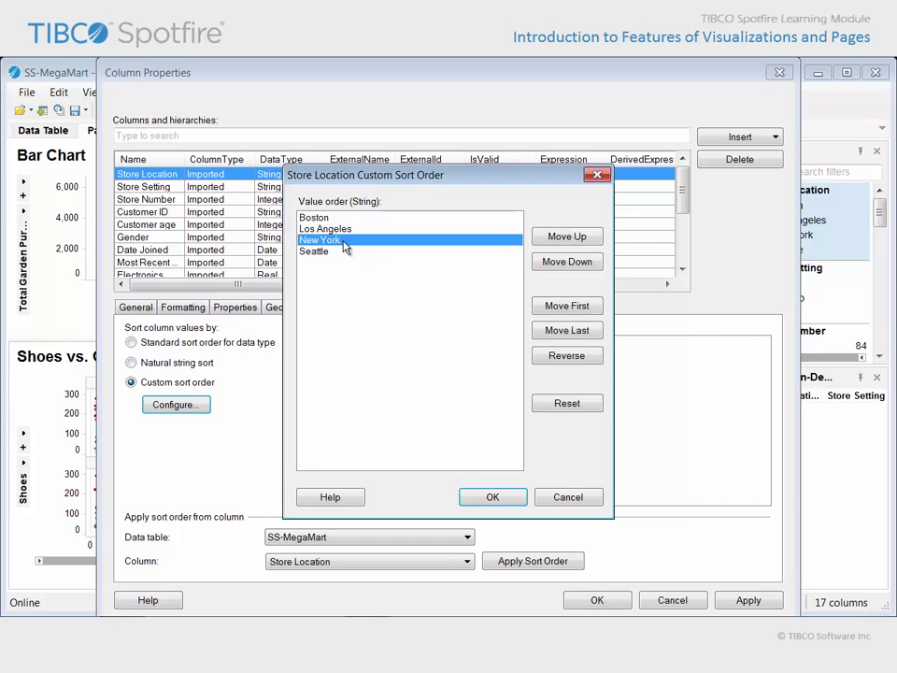
pyautogui.click(561, 308)
pyautogui.click(350, 240)
pyautogui.click(561, 263)
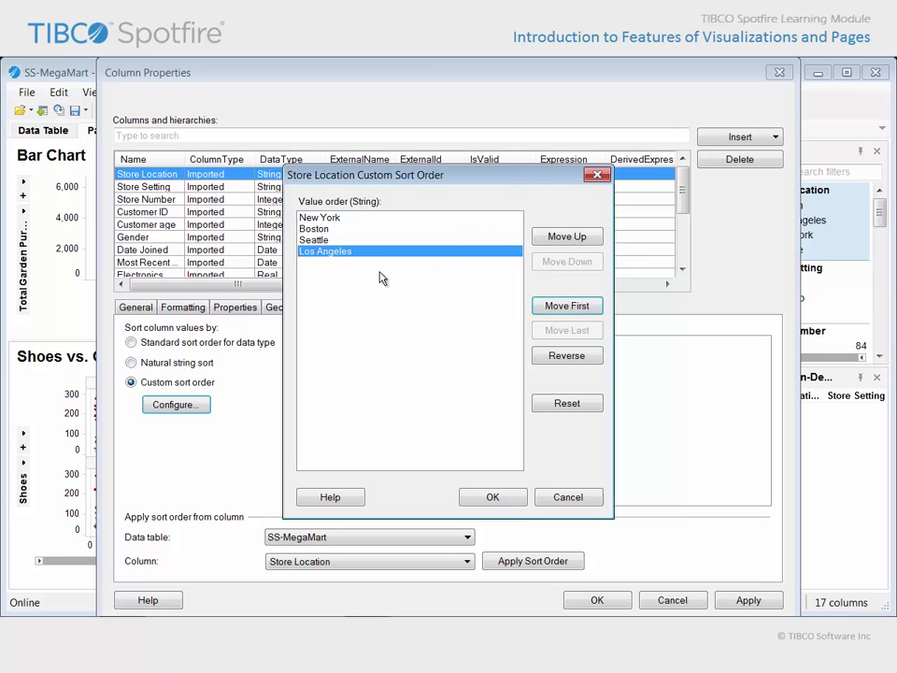
pyautogui.click(503, 499)
pyautogui.click(594, 599)
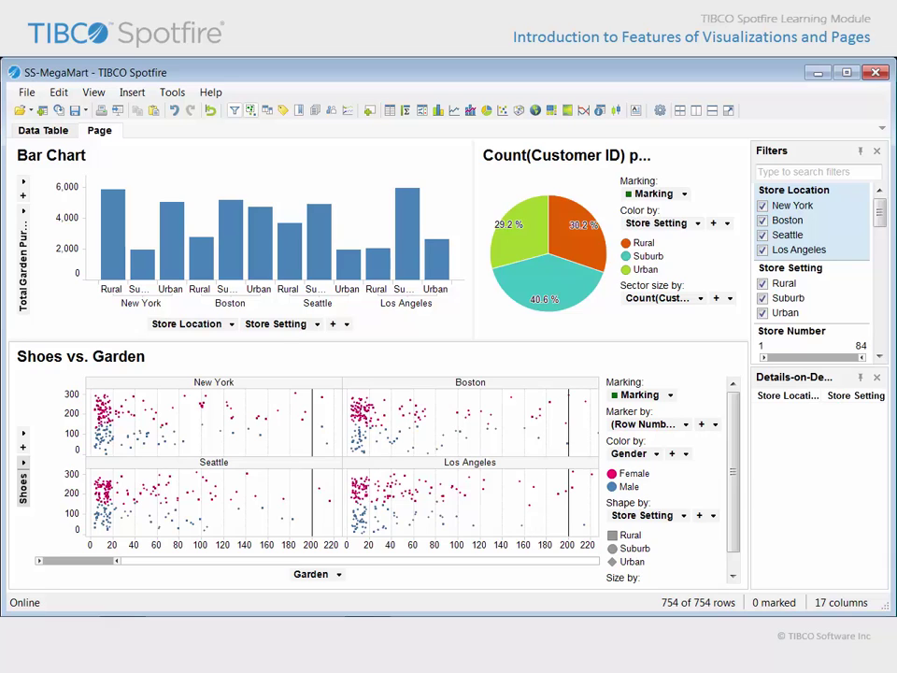
# Drag the Garden zoom slider out to full width, showing 0–1,600.
pyautogui.moveTo(118, 561); pyautogui.dragTo(594, 562)
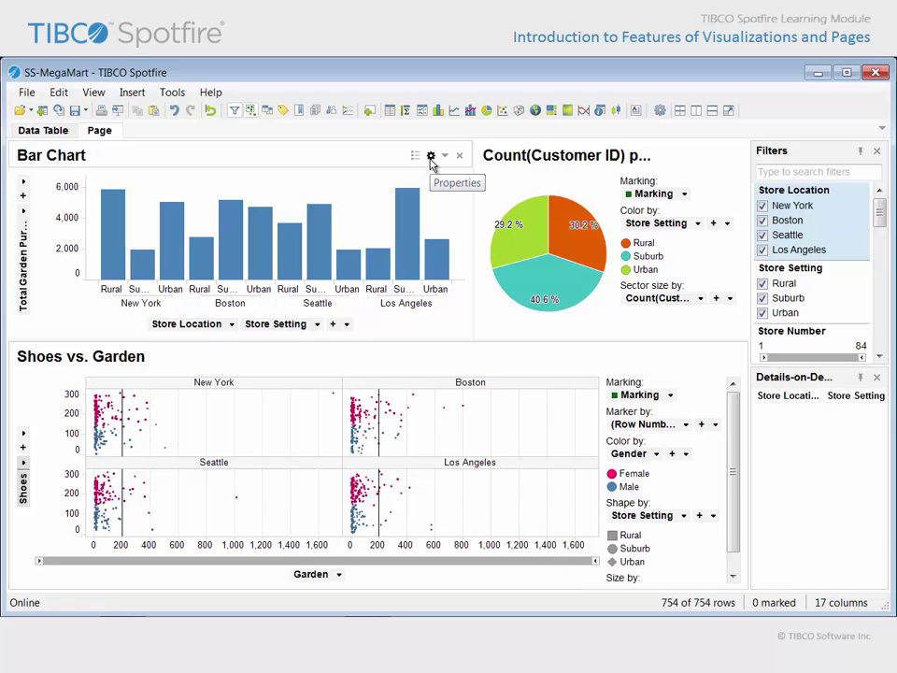
# Give the bar chart's Total Garden Purchases axis a short number format (2k, 4k, 6k).
pyautogui.click(430, 156)
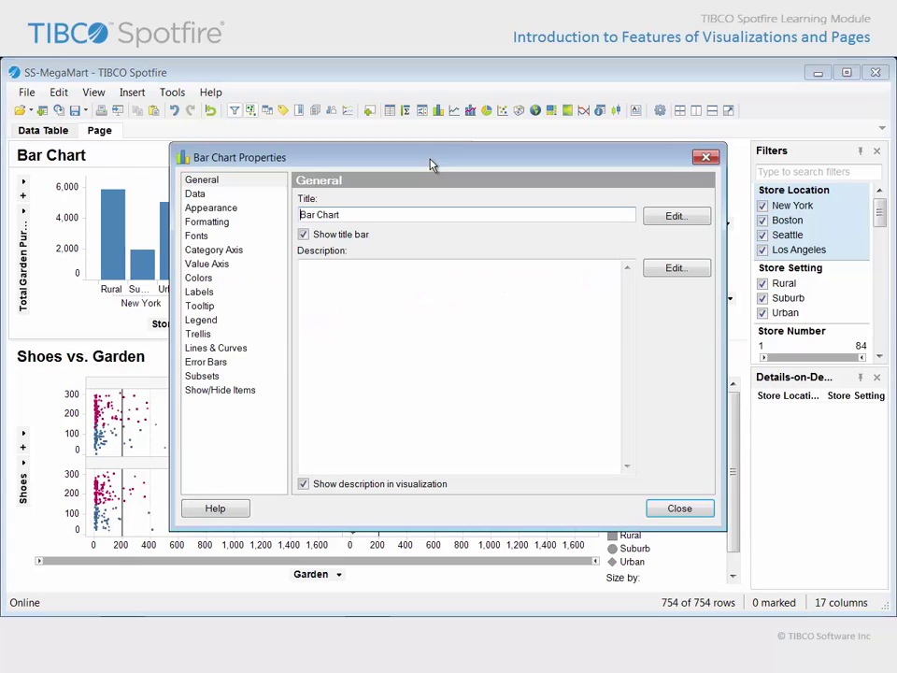
pyautogui.click(230, 231)
pyautogui.click(332, 238)
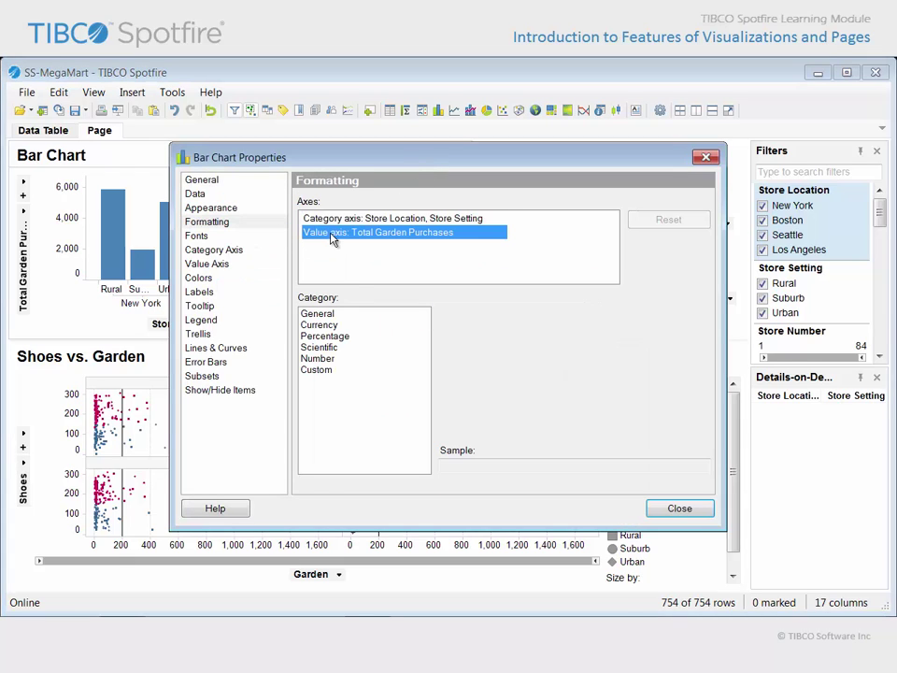
pyautogui.click(344, 359)
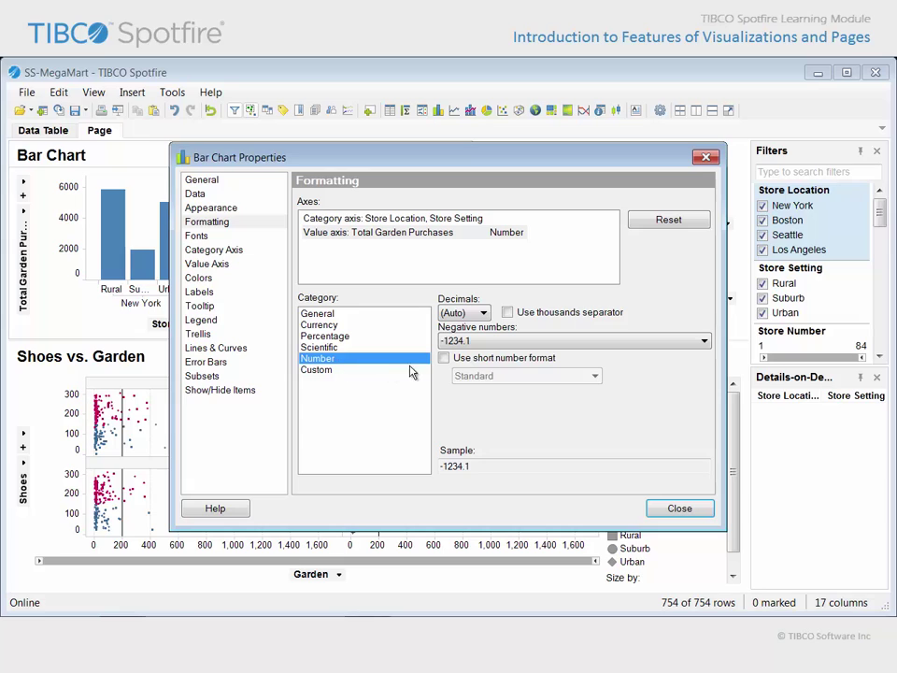
pyautogui.click(445, 360)
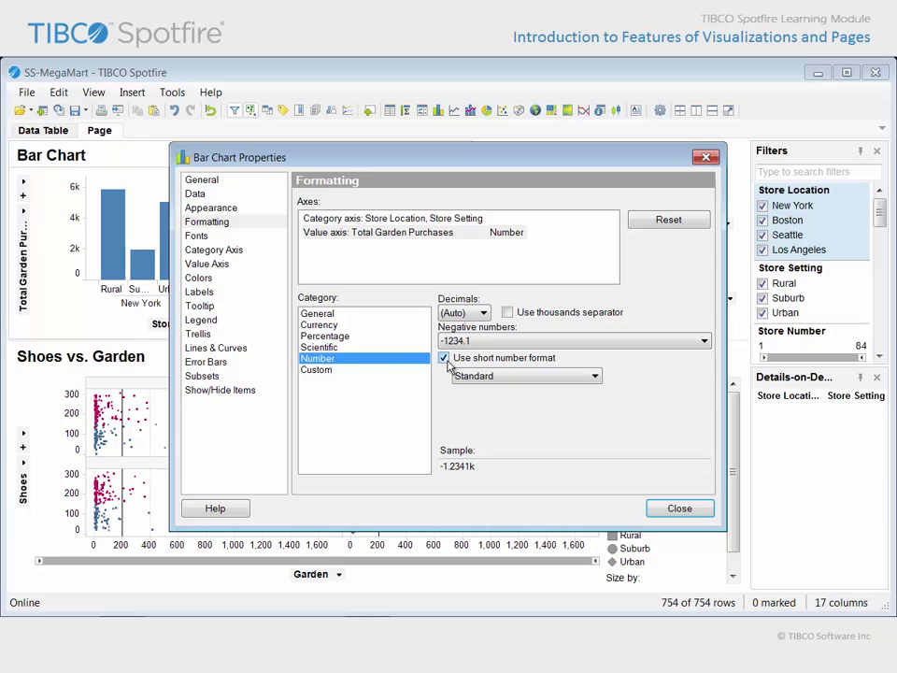
pyautogui.click(679, 510)
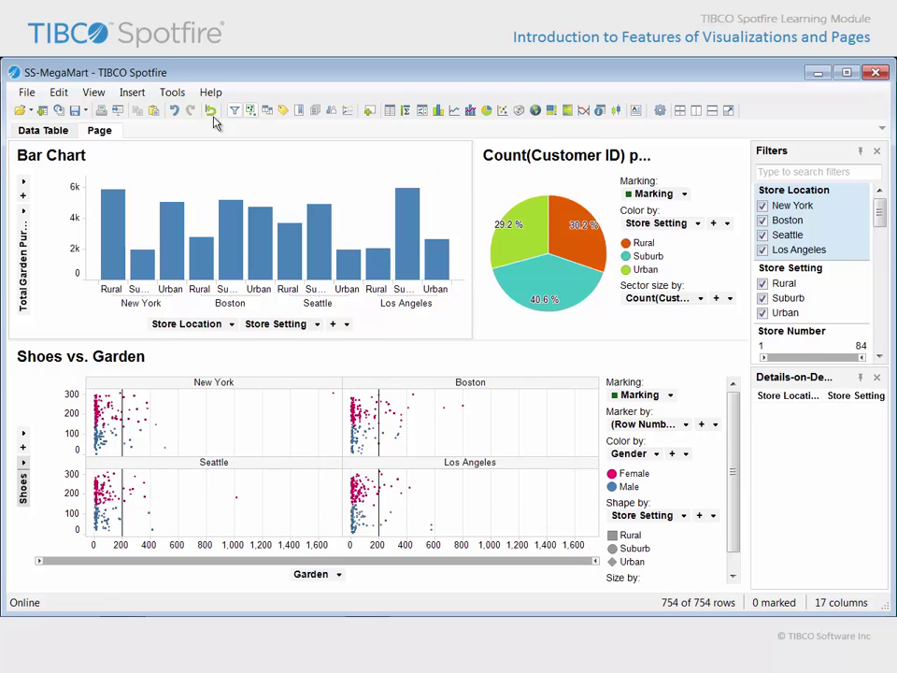
# In Options, set the default fixed colour to orange and default bar charts to horizontal.
pyautogui.click(175, 92)
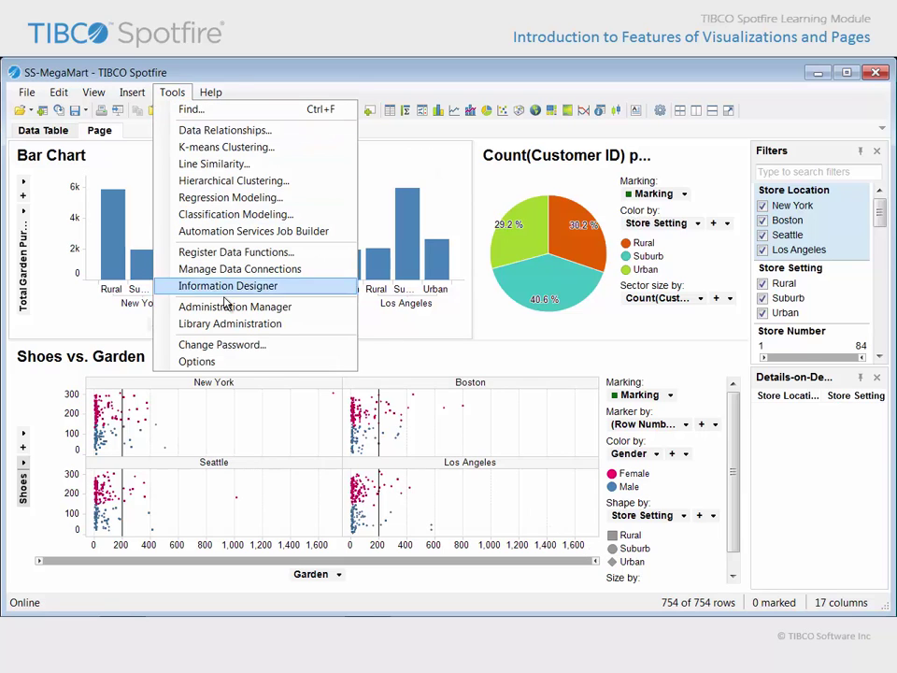
pyautogui.click(243, 366)
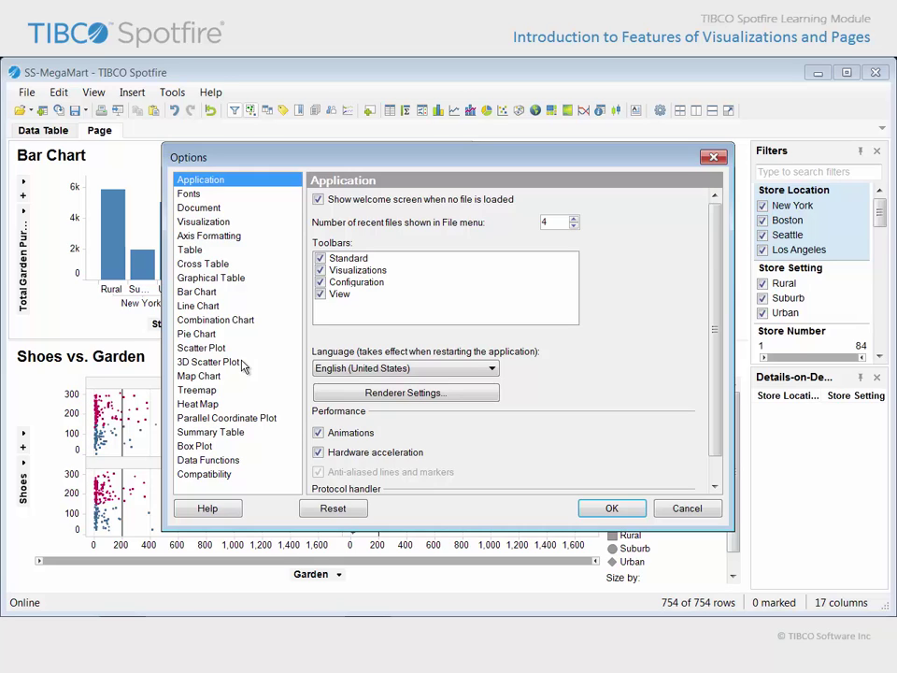
pyautogui.click(224, 224)
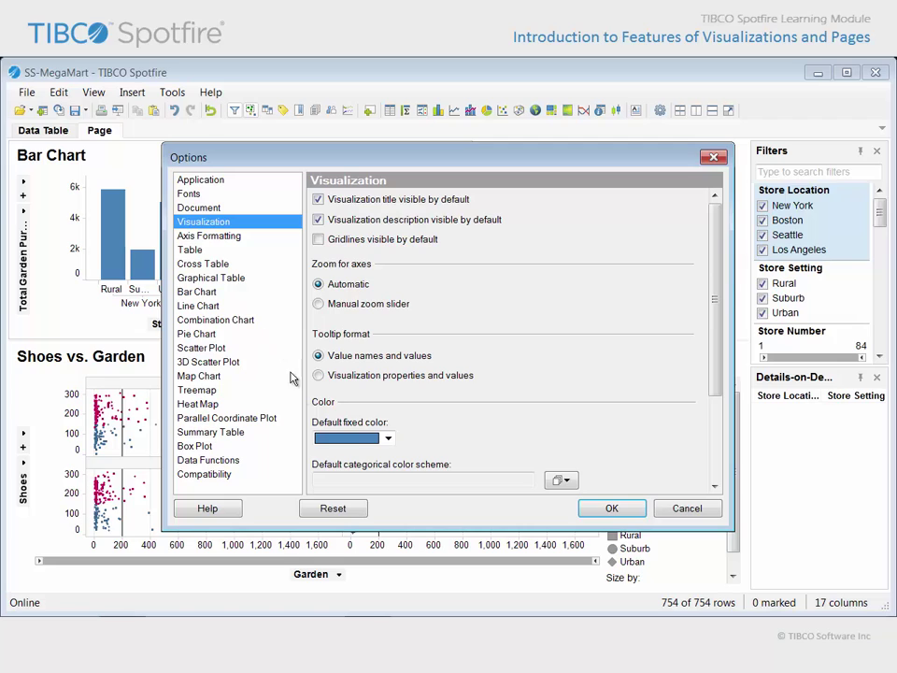
pyautogui.click(388, 439)
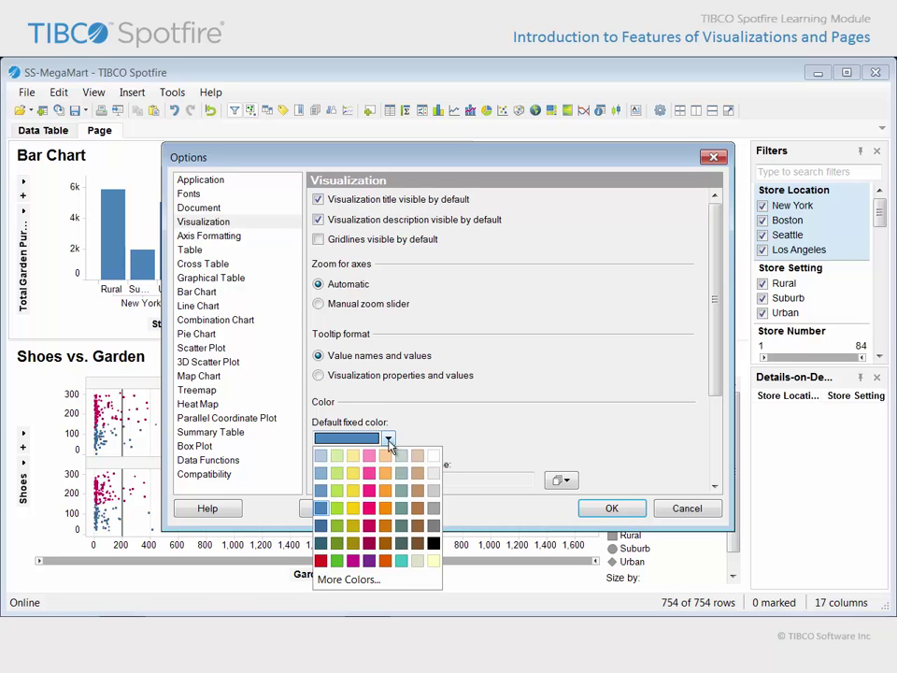
pyautogui.click(385, 561)
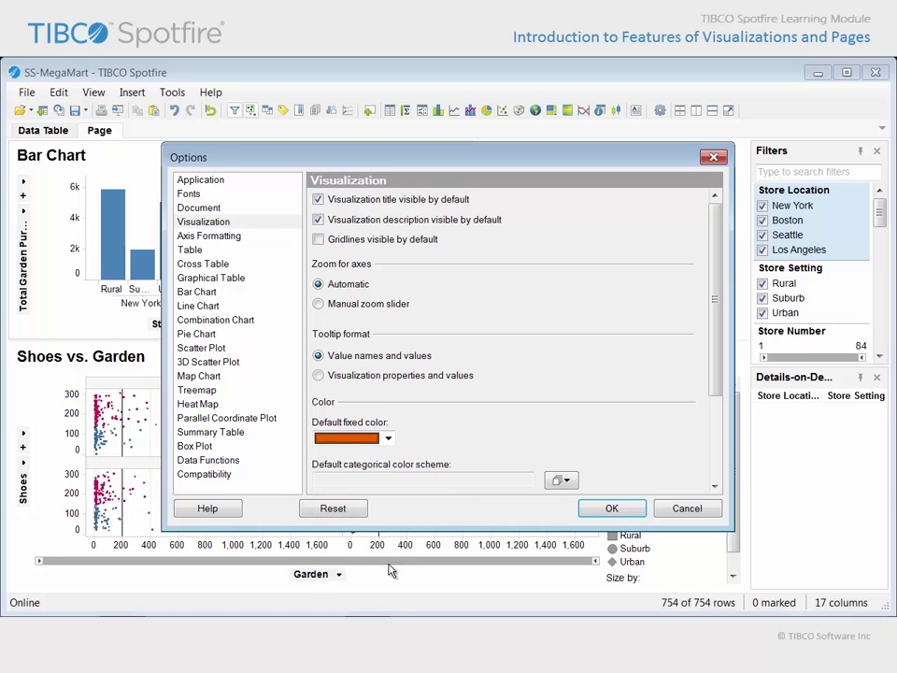
pyautogui.click(204, 295)
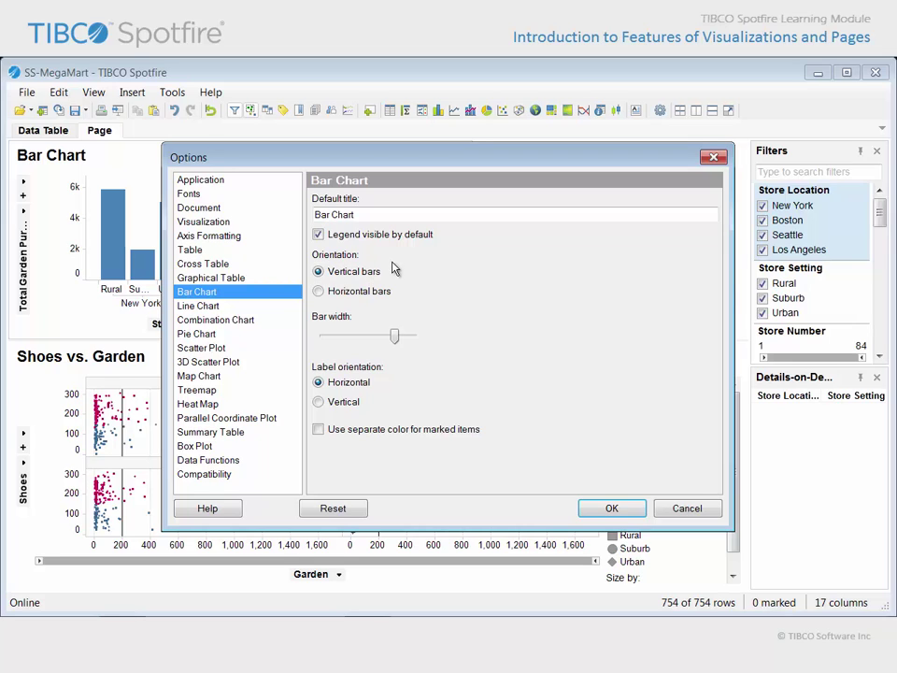
pyautogui.click(317, 290)
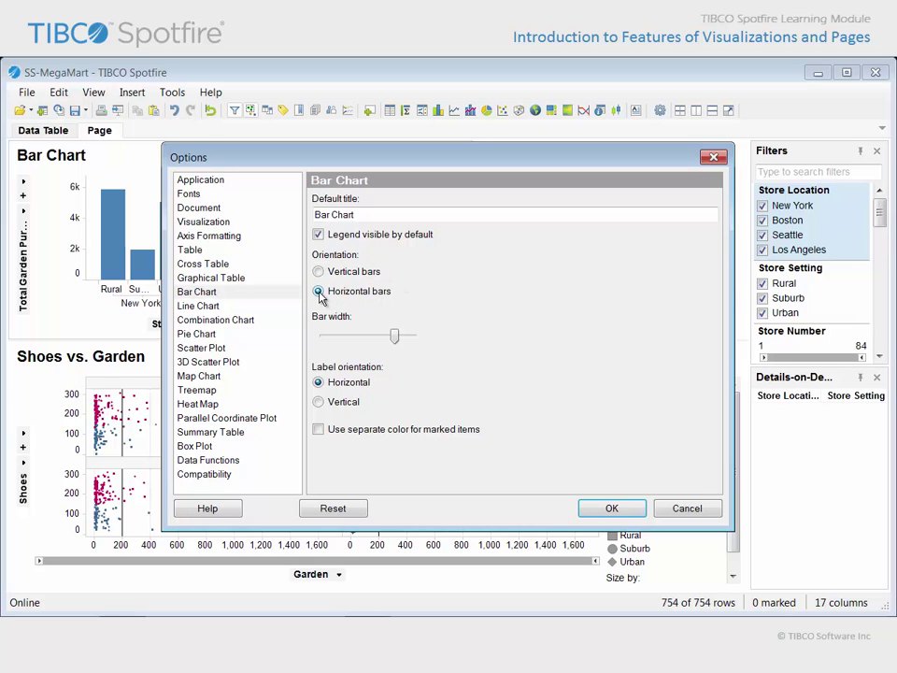
pyautogui.click(592, 508)
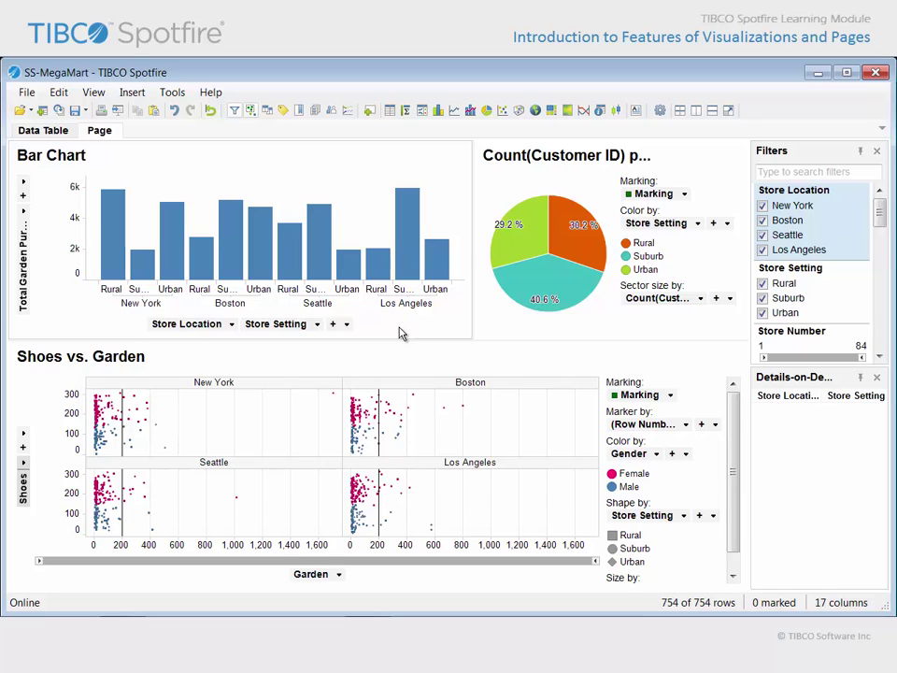
# Add a new page with an orange horizontal row-count bar chart by Store Location.
pyautogui.click(368, 112)
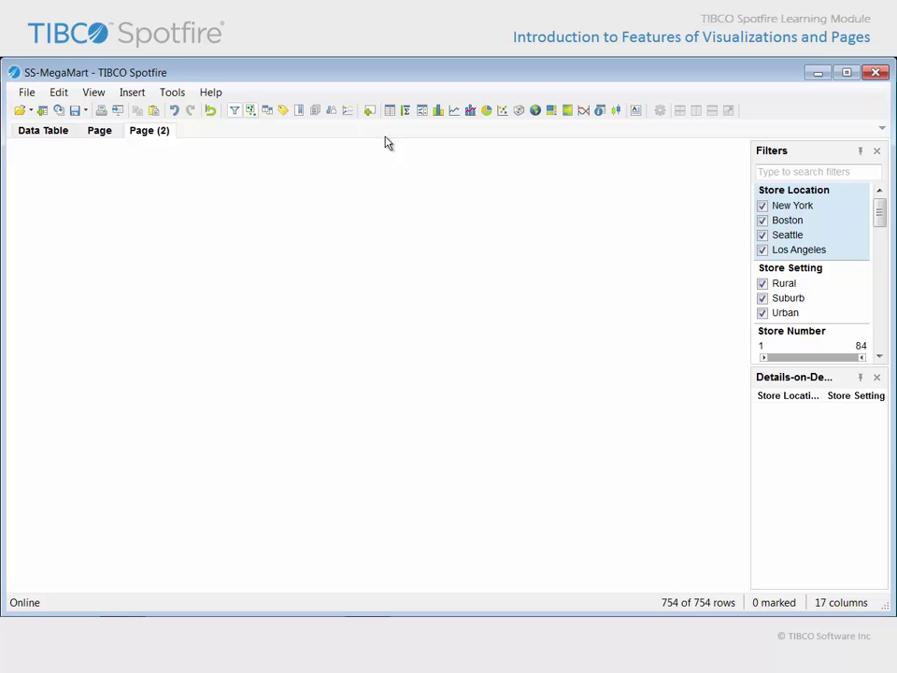
pyautogui.click(438, 111)
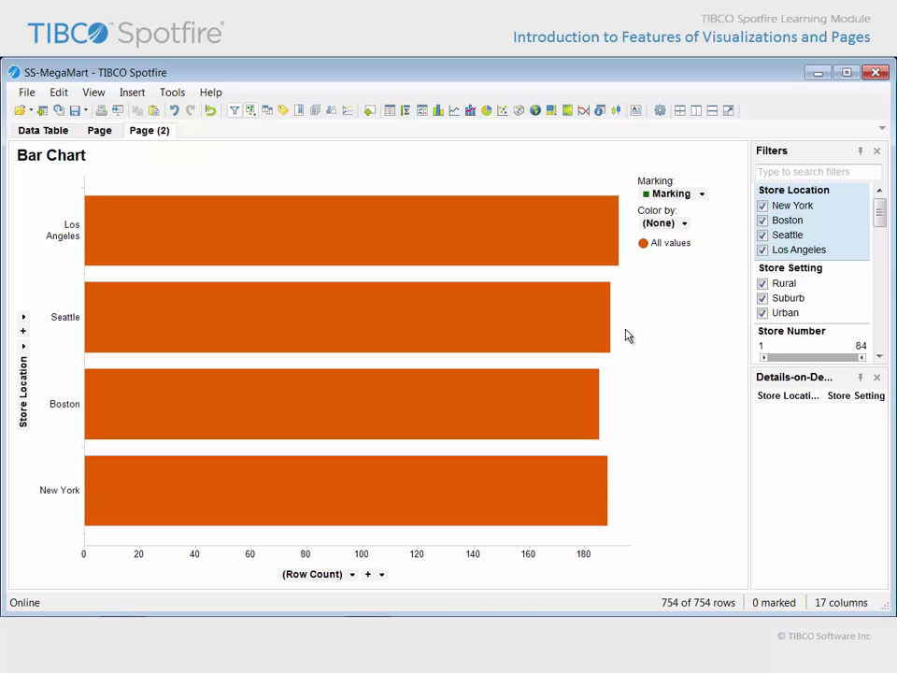
pyautogui.click(172, 92)
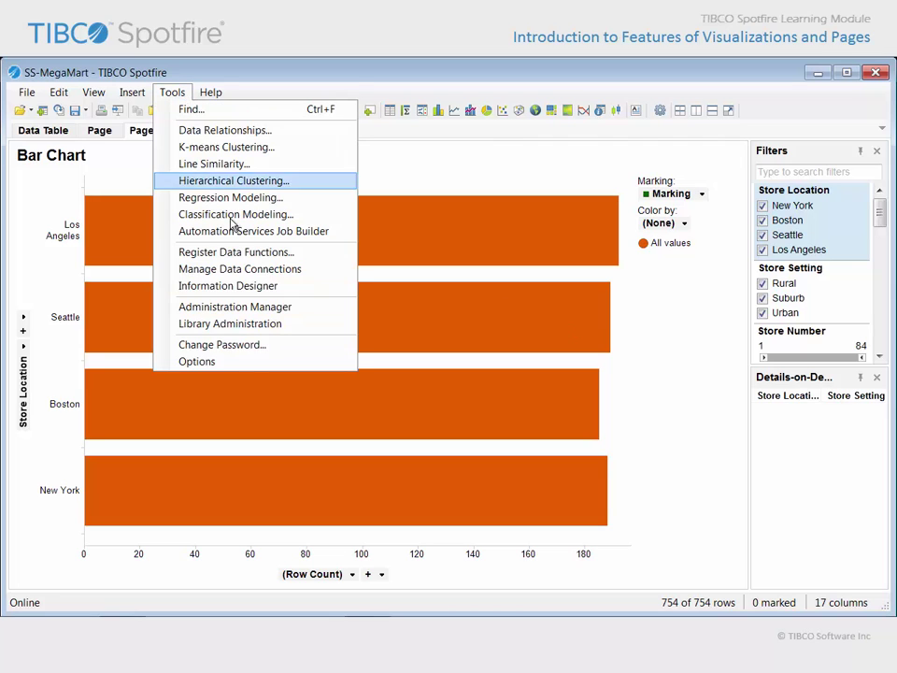
pyautogui.click(256, 362)
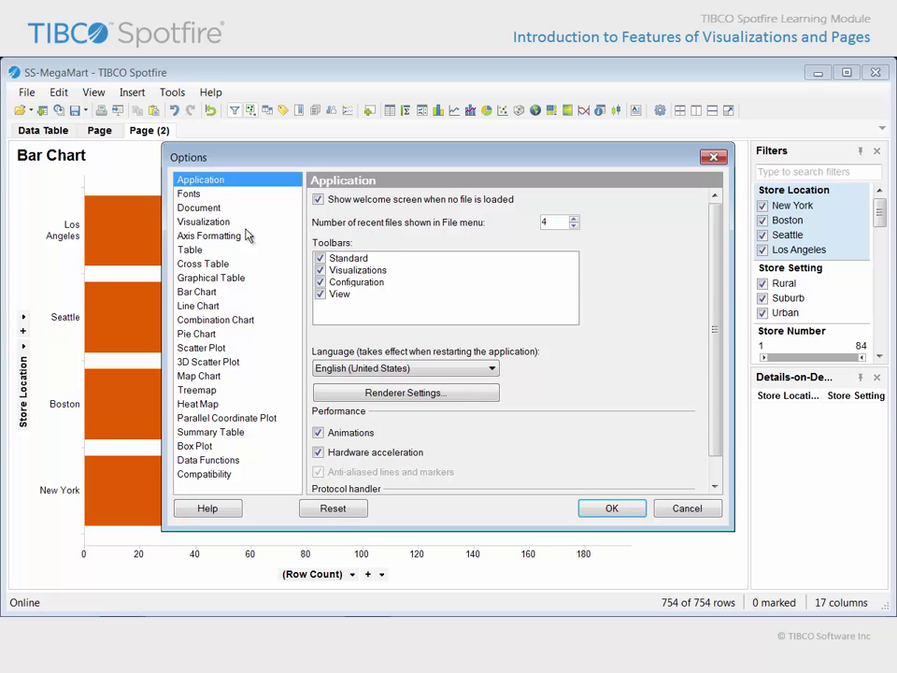
# Browse the Options categories to review the axis, table, bar chart and other chart defaults.
pyautogui.click(224, 193)
pyautogui.click(221, 222)
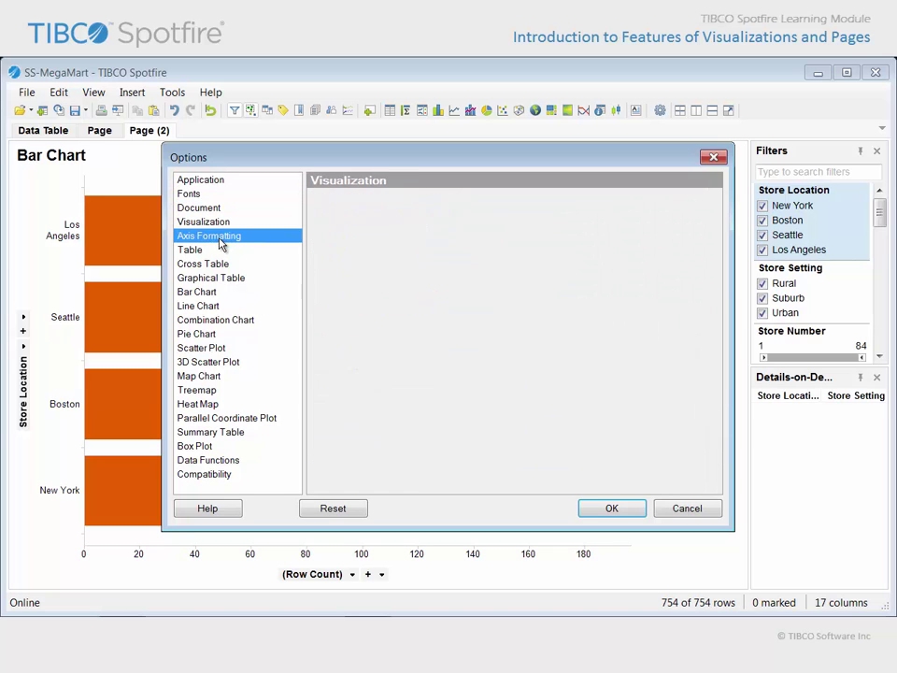
pyautogui.click(218, 250)
pyautogui.click(218, 277)
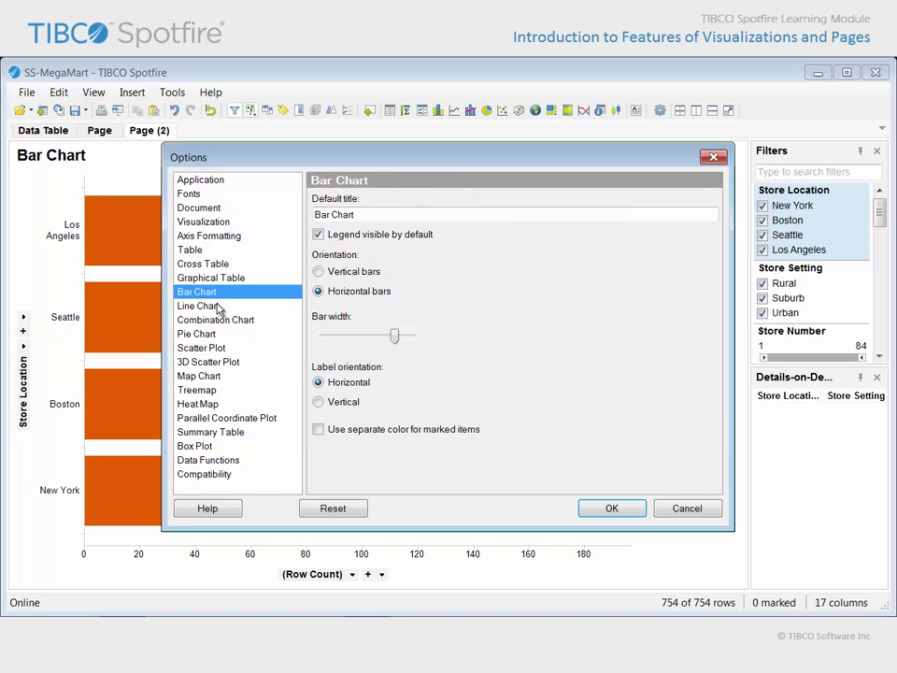
pyautogui.click(217, 307)
pyautogui.click(217, 334)
pyautogui.click(216, 362)
pyautogui.click(212, 390)
pyautogui.click(210, 418)
pyautogui.click(208, 446)
pyautogui.click(209, 460)
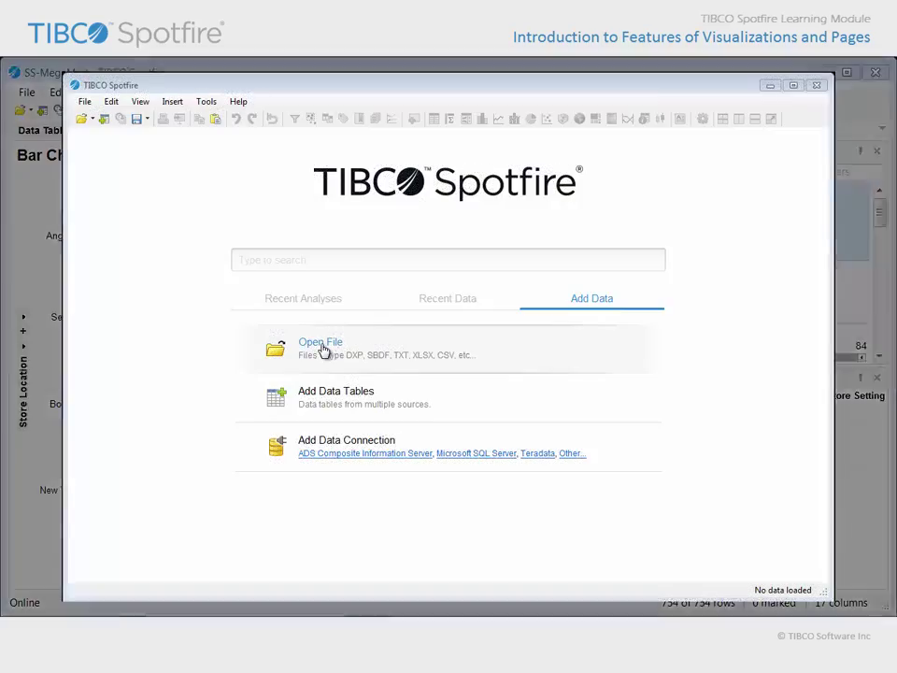
# Load OfficeSuppliesData from the start page and add a row-count bar chart by Region.
pyautogui.click(322, 349)
pyautogui.click(292, 229)
pyautogui.click(582, 479)
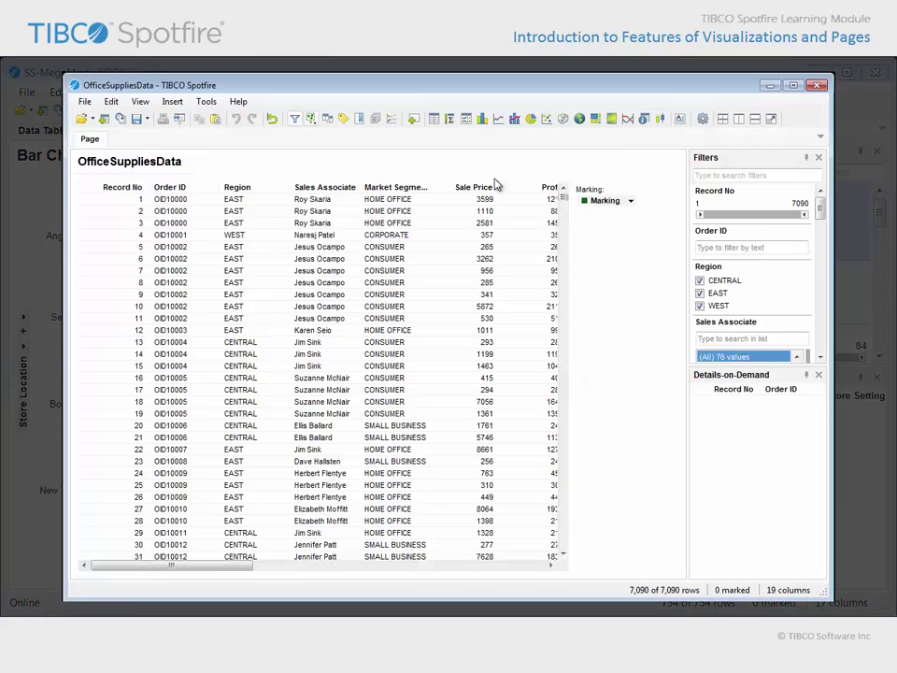
pyautogui.click(481, 119)
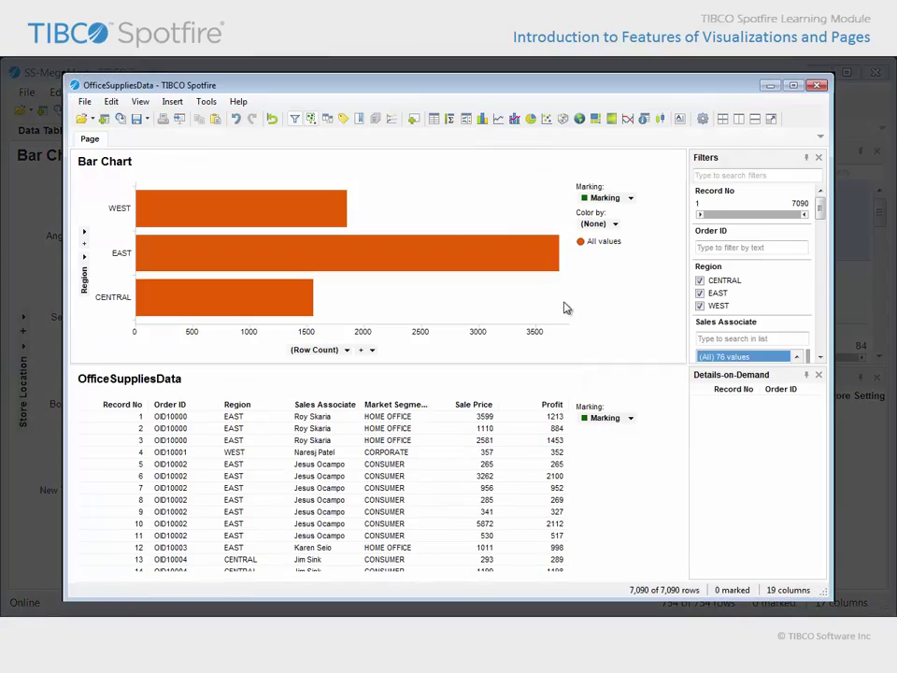